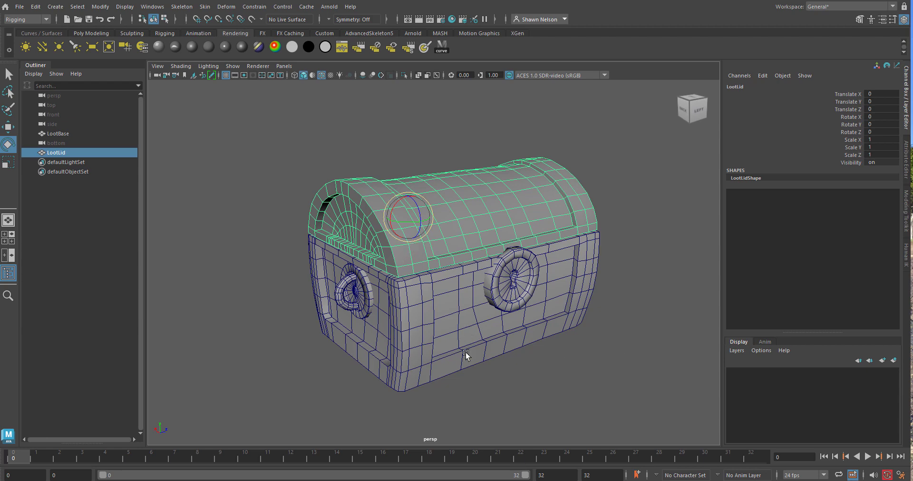
Examine the treasure chest's two meshes, LootBase and LootLid, by selecting each one and viewing the model from several sides.
{"action": "left_click", "coordinate": [497, 399]}
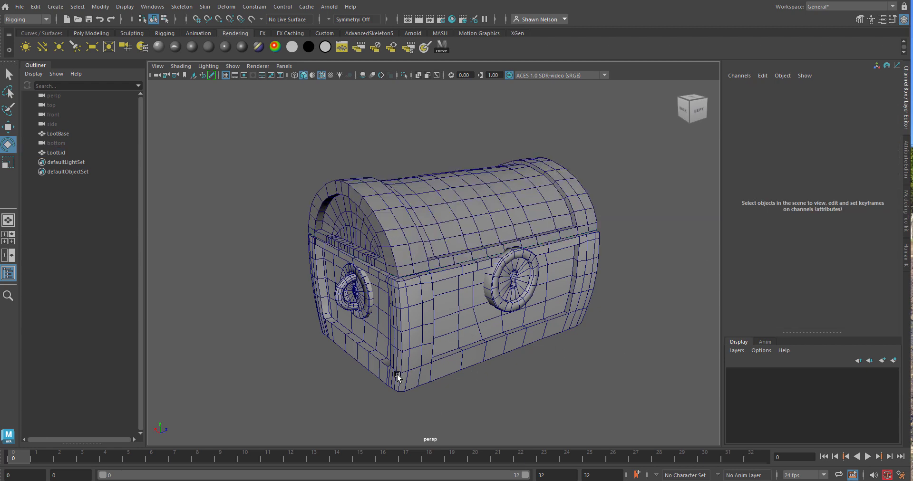
{"action": "left_click", "coordinate": [415, 244]}
{"action": "left_click_drag", "start_coordinate": [228, 369], "coordinate": [333, 356], "text": "alt"}
{"action": "left_click", "coordinate": [481, 291]}
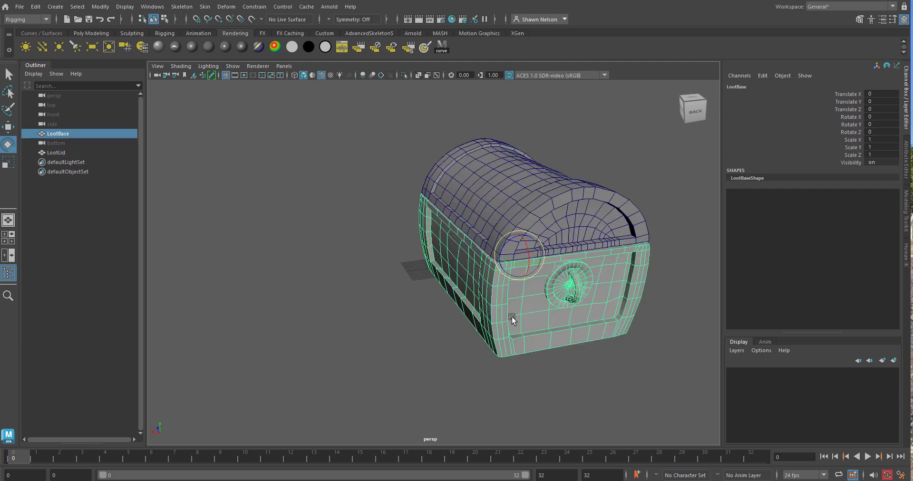
{"action": "left_click_drag", "start_coordinate": [478, 366], "coordinate": [409, 320], "text": "alt"}
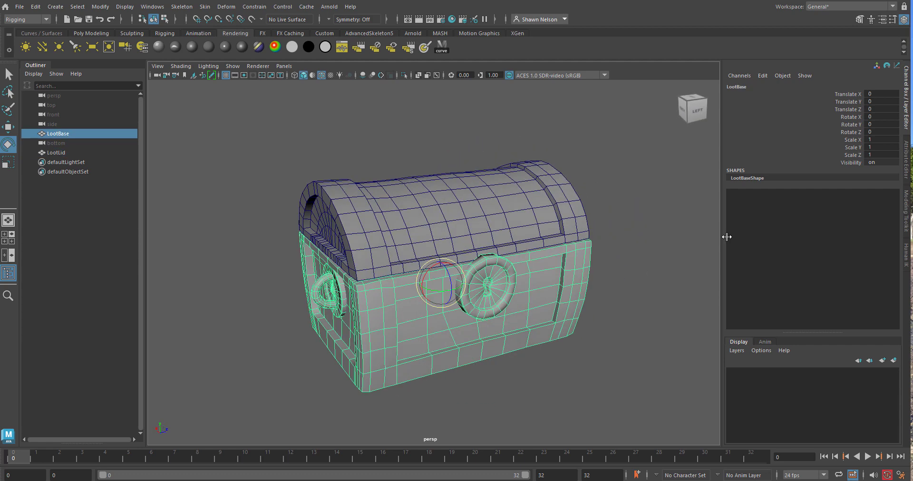
{"action": "left_click", "coordinate": [469, 195]}
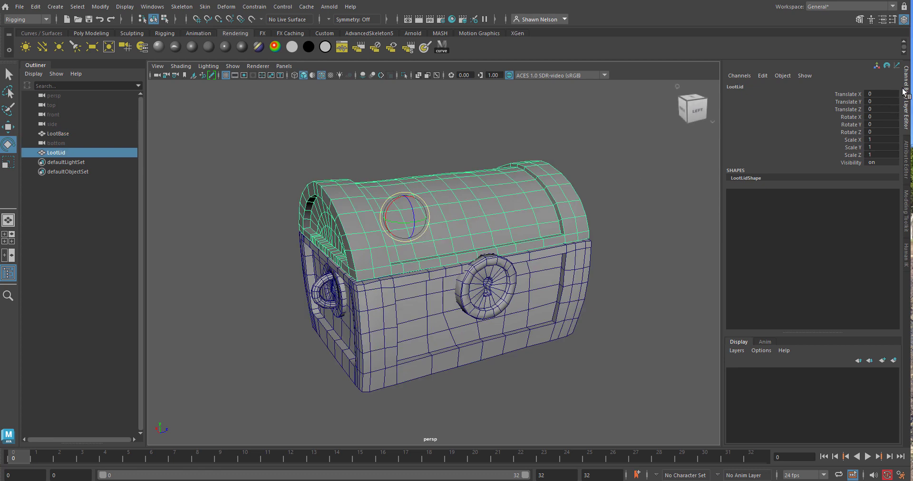
{"action": "left_click", "coordinate": [59, 133], "text": "ctrl"}
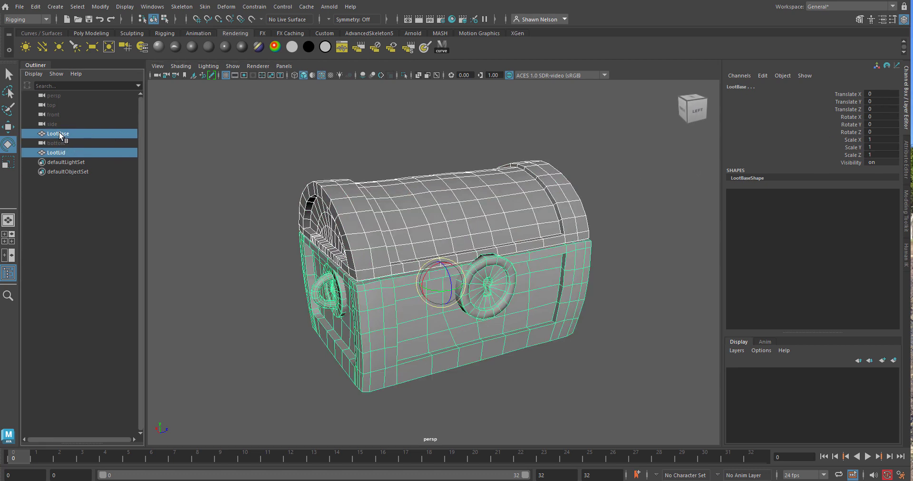
{"action": "left_click", "coordinate": [335, 377]}
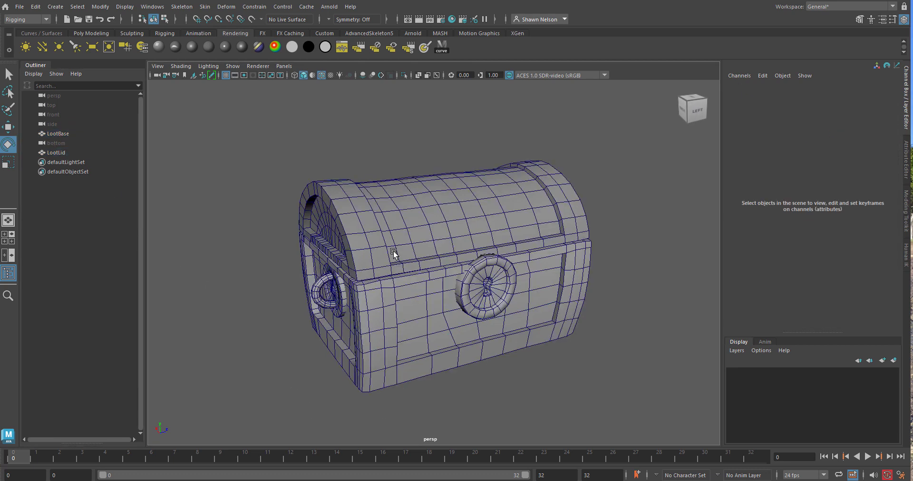
Try rotating the LootBase mesh, undo the rotation and deselect the mesh.
{"action": "left_click", "coordinate": [396, 341]}
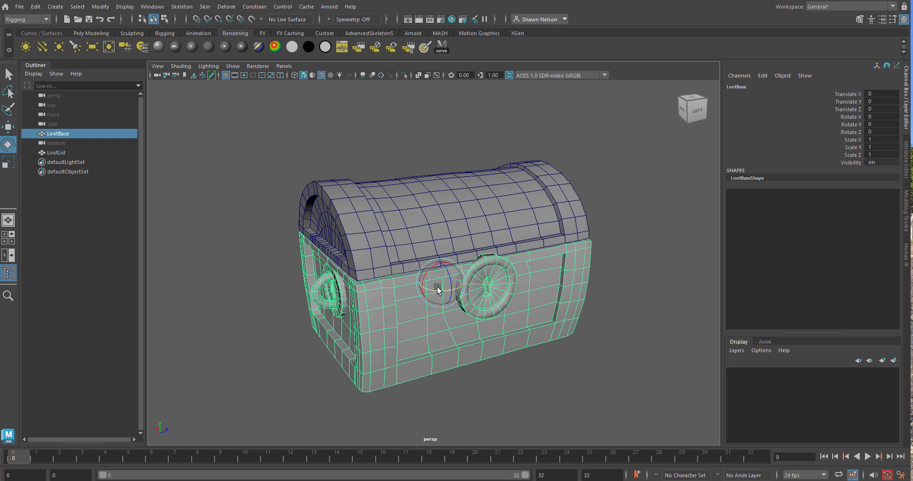
{"action": "left_click_drag", "start_coordinate": [436, 291], "coordinate": [446, 292]}
{"action": "key", "text": "ctrl+z"}
{"action": "left_click", "coordinate": [578, 375]}
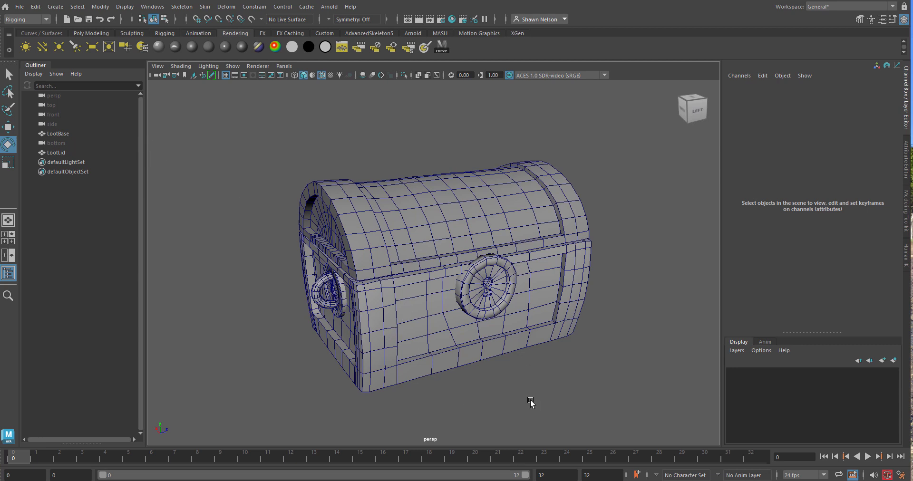
Switch the viewport from the perspective camera to the front orthographic view.
{"action": "key", "text": "space"}
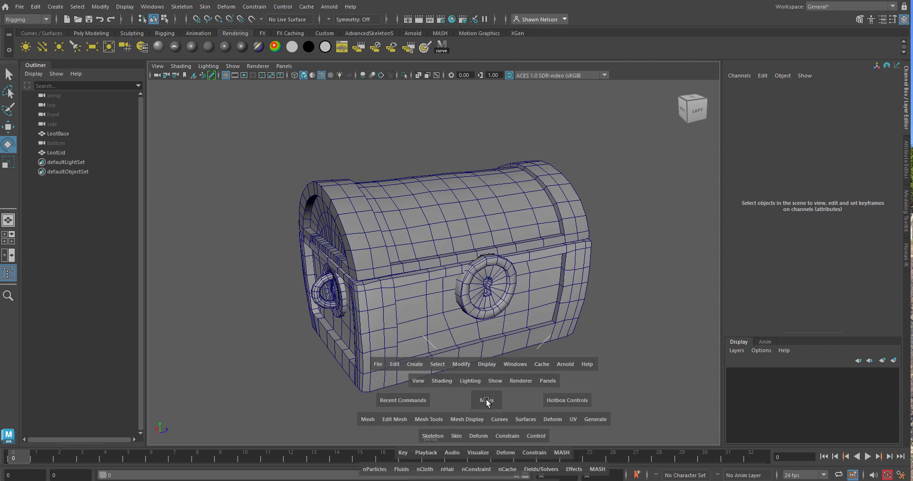
{"action": "left_click", "coordinate": [486, 400]}
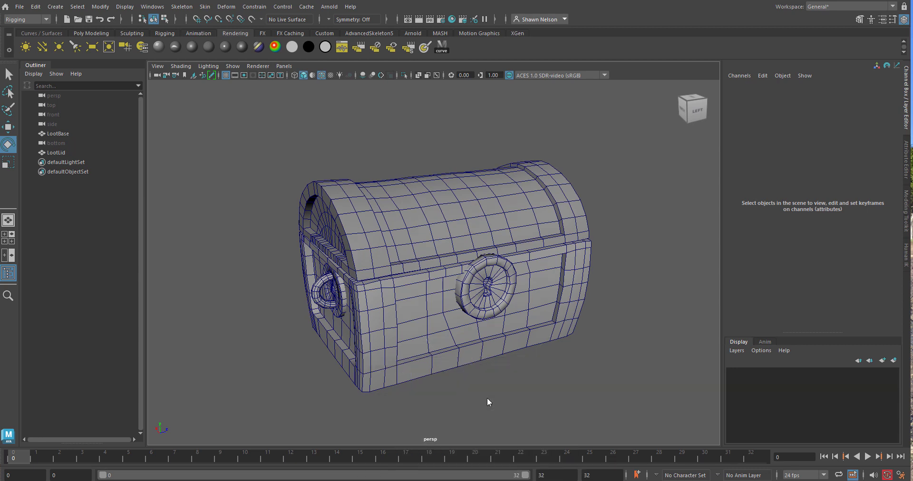
{"action": "key", "text": "space"}
{"action": "left_click_drag", "start_coordinate": [486, 398], "coordinate": [491, 421]}
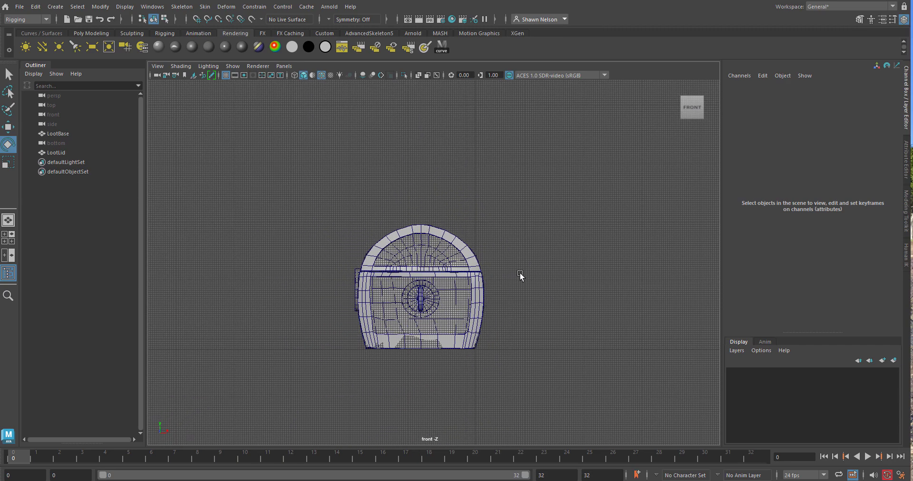
Draw a zigzag chain of four joints beside the chest with Create Joints, starting at about X 35, Y 61.
{"action": "middle_click_drag", "start_coordinate": [482, 306], "coordinate": [363, 265], "text": "alt"}
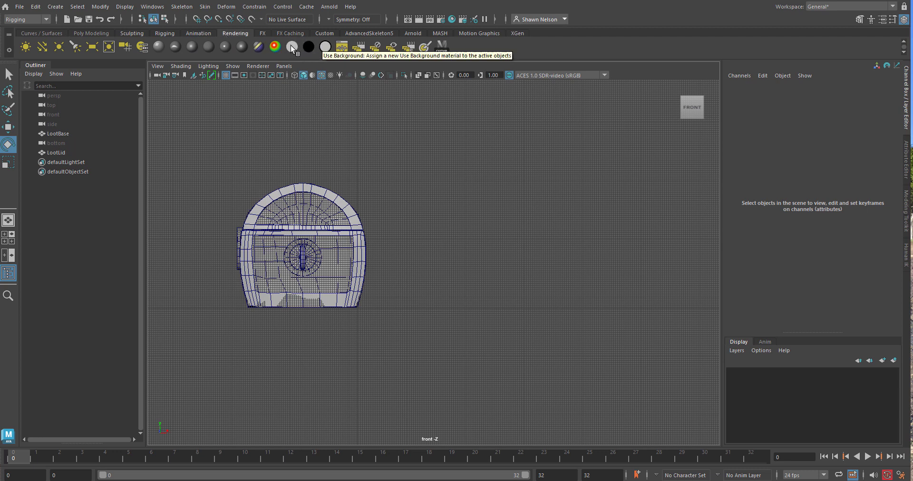
{"action": "left_click", "coordinate": [165, 33]}
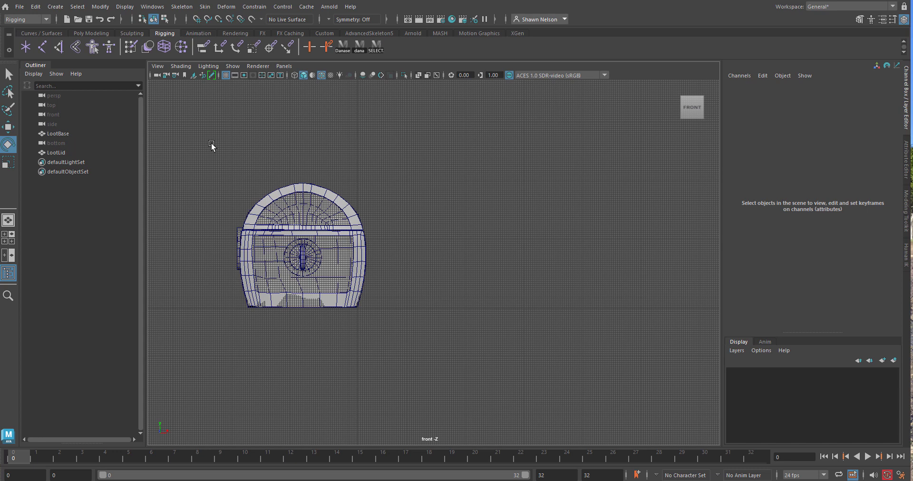
{"action": "left_click", "coordinate": [43, 47]}
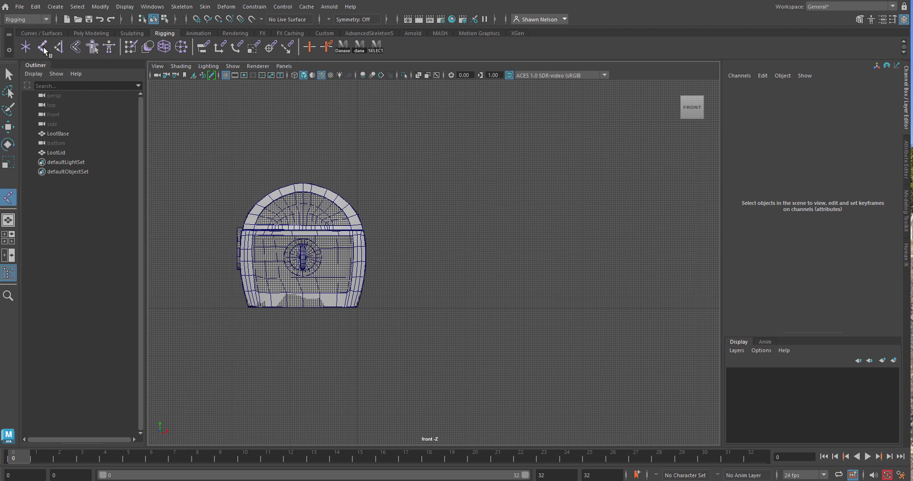
{"action": "left_click", "coordinate": [422, 191]}
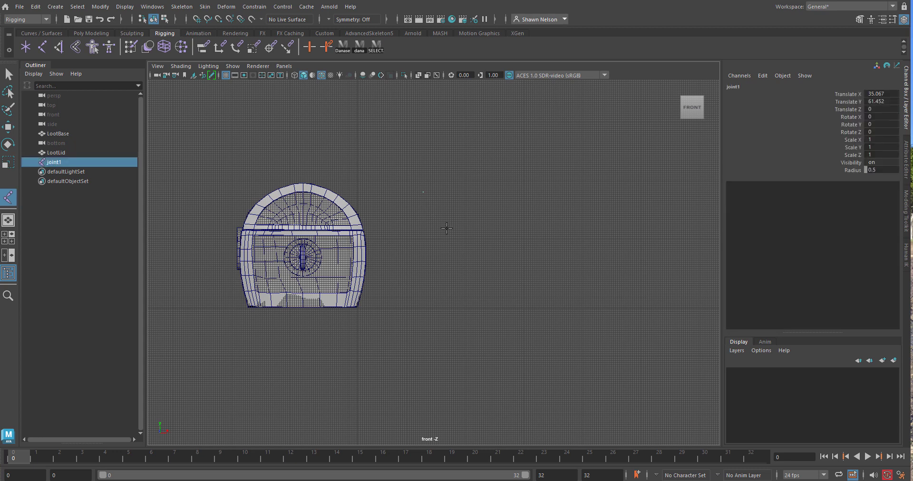
{"action": "left_click", "coordinate": [454, 298]}
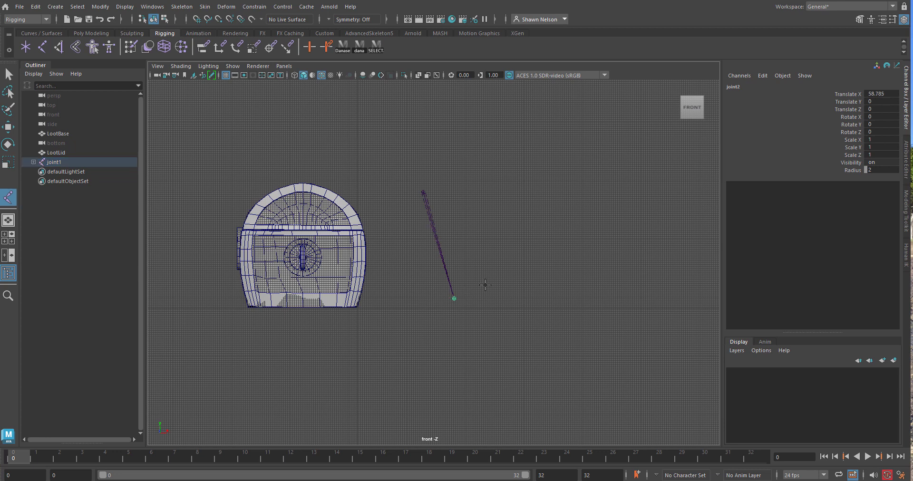
{"action": "left_click", "coordinate": [539, 252]}
{"action": "left_click", "coordinate": [580, 273]}
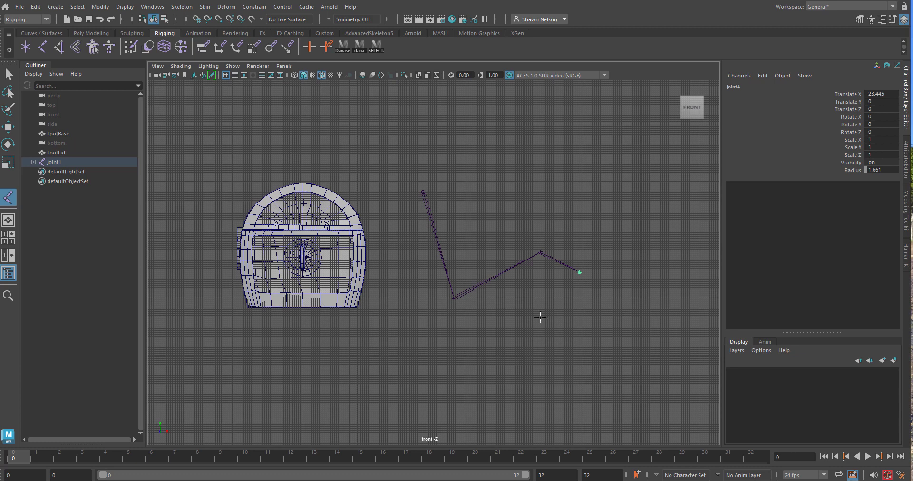
{"action": "key", "text": "Return"}
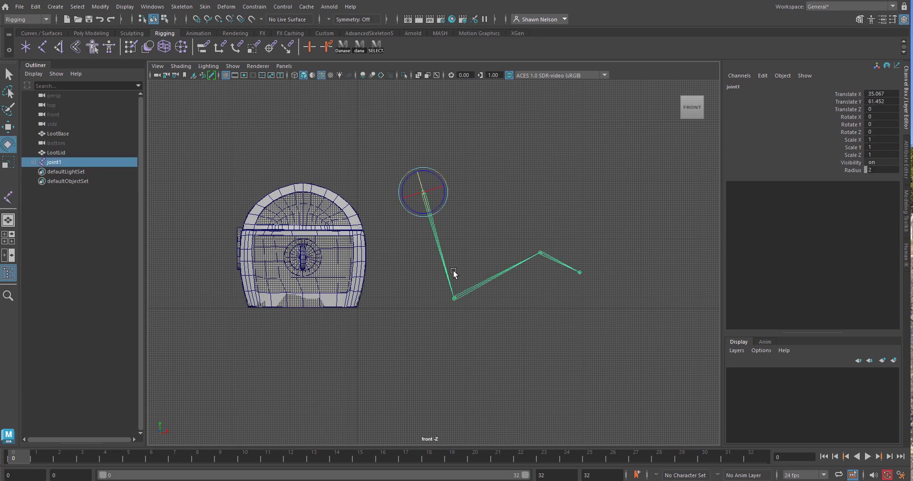
Expand the joint1 hierarchy and examine the parent-child order of joint2, joint3 and joint4 in the chain.
{"action": "scroll", "coordinate": [449, 277], "scroll_direction": "up", "scroll_amount": 3}
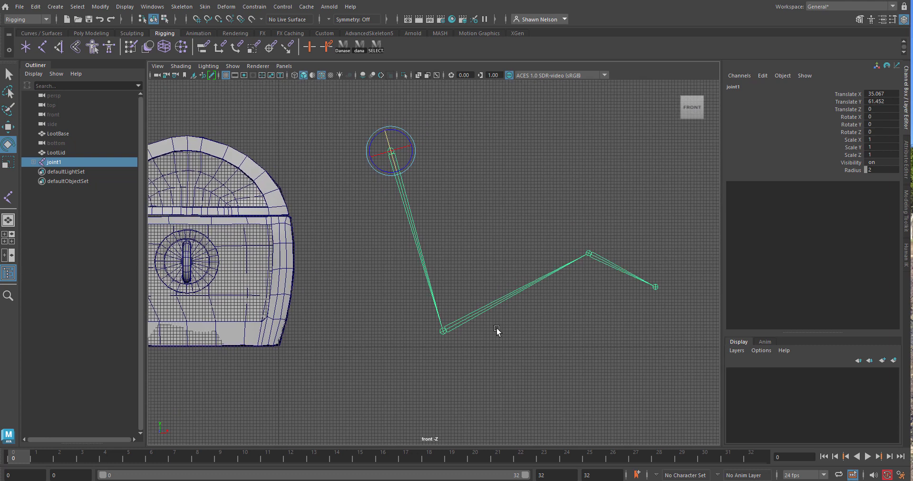
{"action": "middle_click_drag", "start_coordinate": [559, 319], "coordinate": [430, 315], "text": "alt"}
{"action": "left_click", "coordinate": [361, 243]}
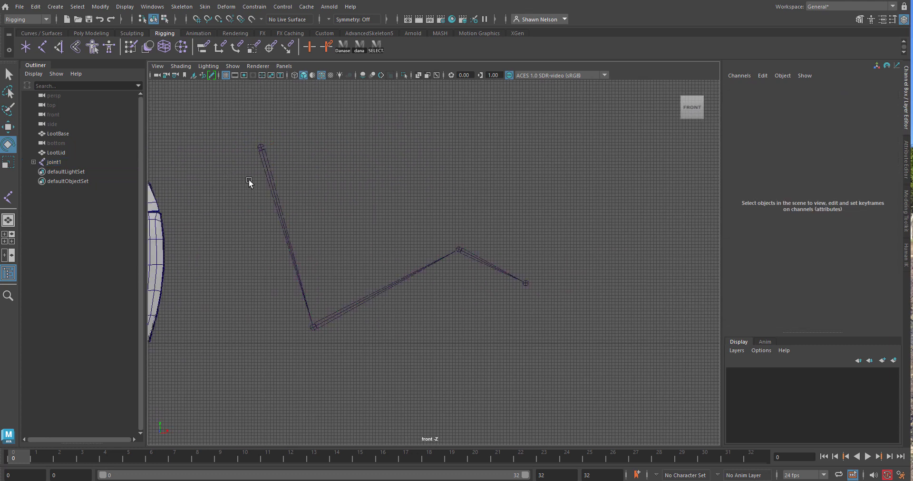
{"action": "left_click", "coordinate": [261, 145]}
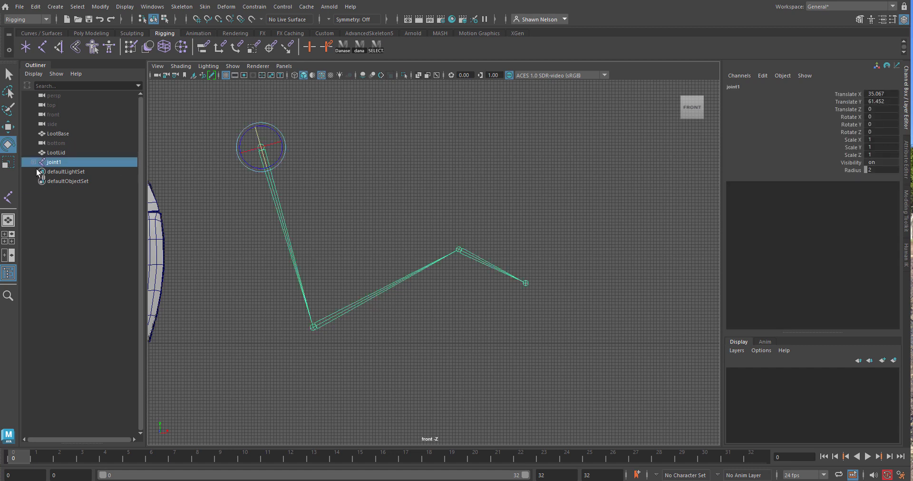
{"action": "left_click", "coordinate": [33, 162]}
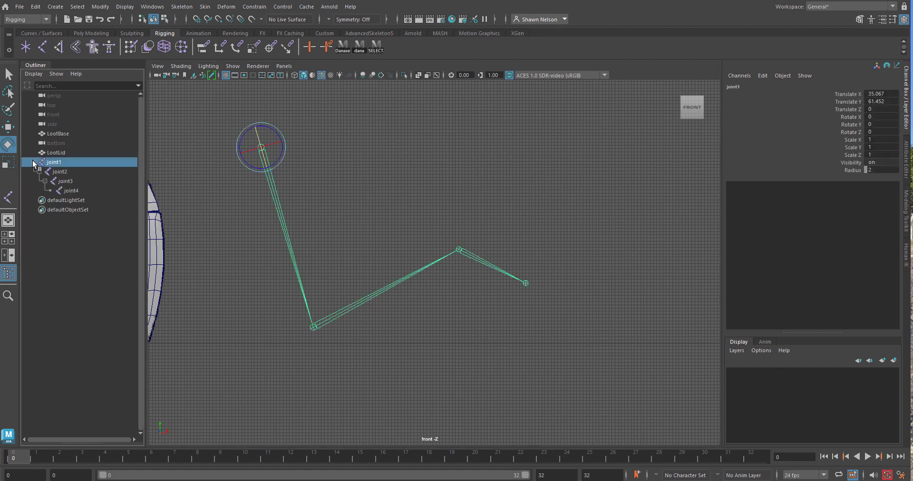
{"action": "left_click", "coordinate": [58, 172]}
{"action": "left_click", "coordinate": [67, 181]}
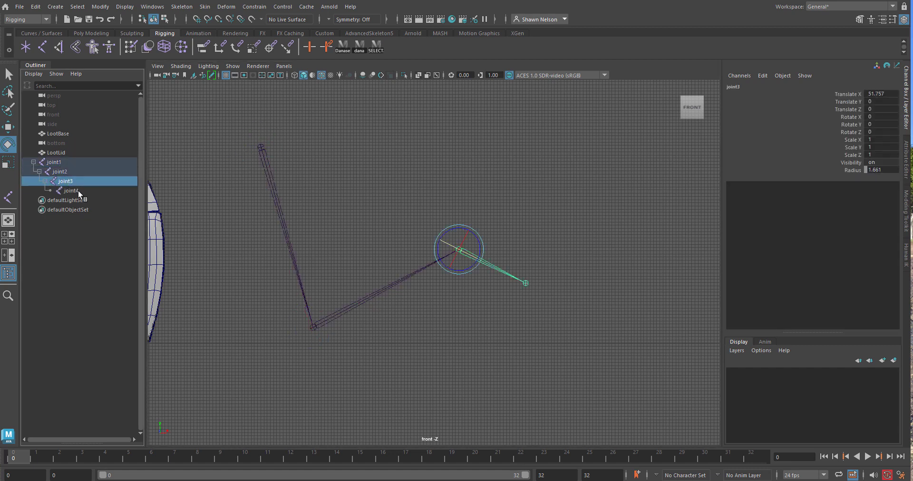
{"action": "left_click", "coordinate": [72, 190]}
{"action": "left_click", "coordinate": [448, 378]}
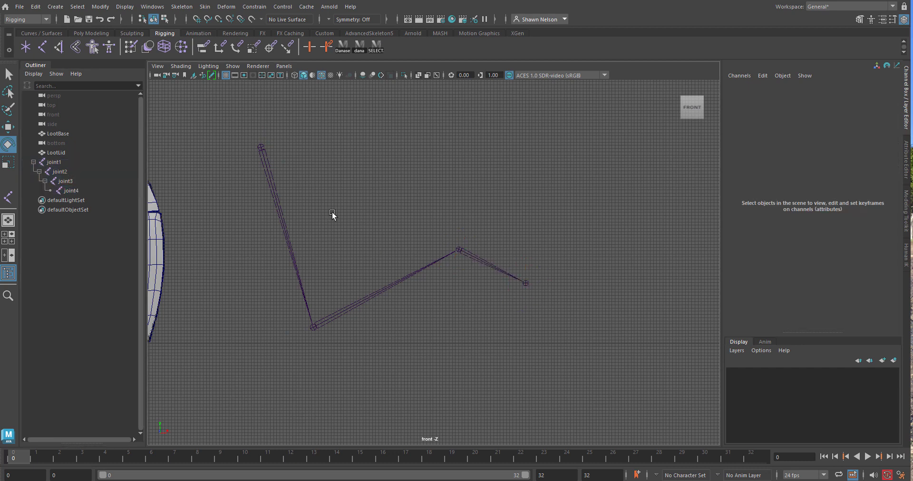
Select joint1, joint3 and joint2 by their bones to examine which part of the chain each one controls.
{"action": "left_click", "coordinate": [261, 147]}
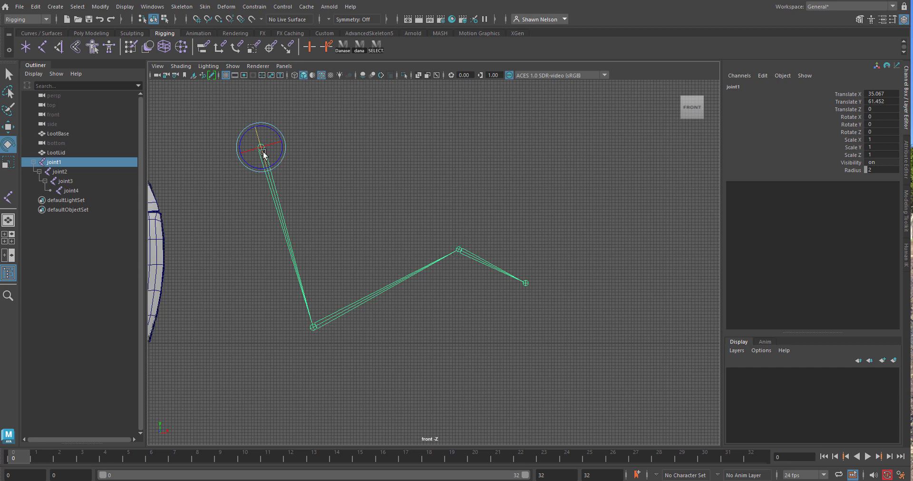
{"action": "left_click", "coordinate": [375, 349]}
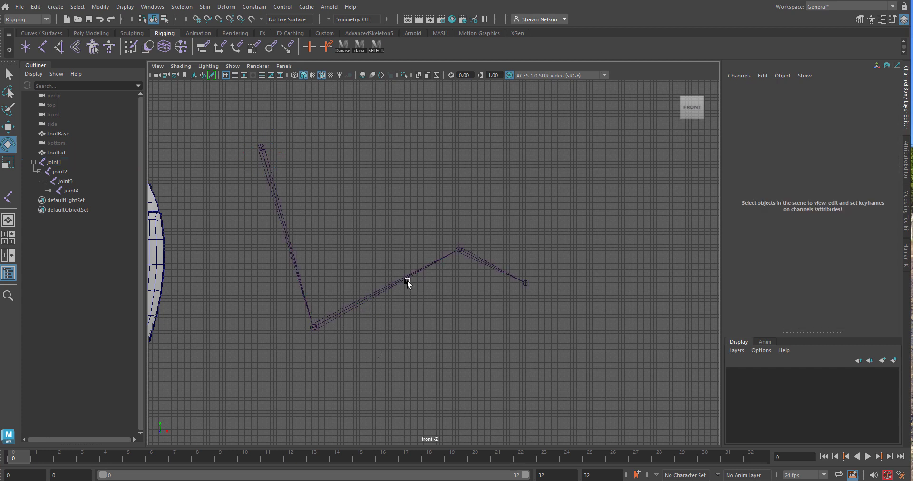
{"action": "left_click", "coordinate": [472, 257]}
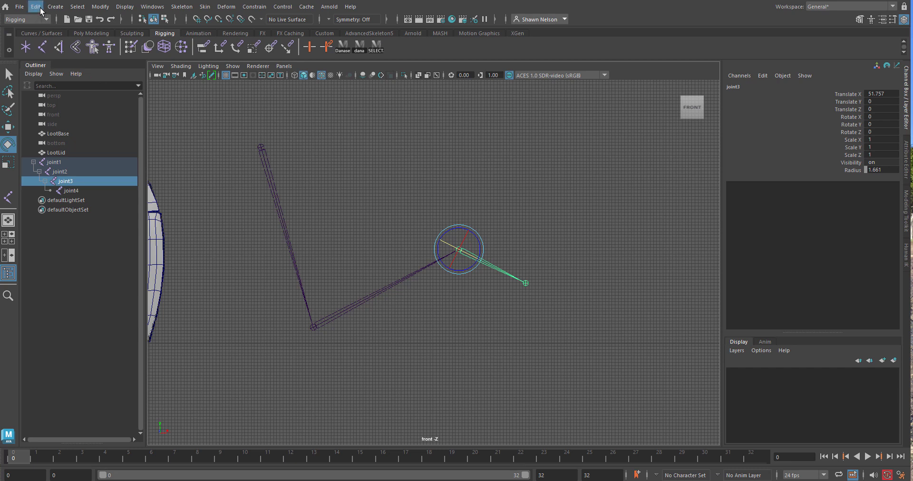
{"action": "left_click", "coordinate": [452, 317]}
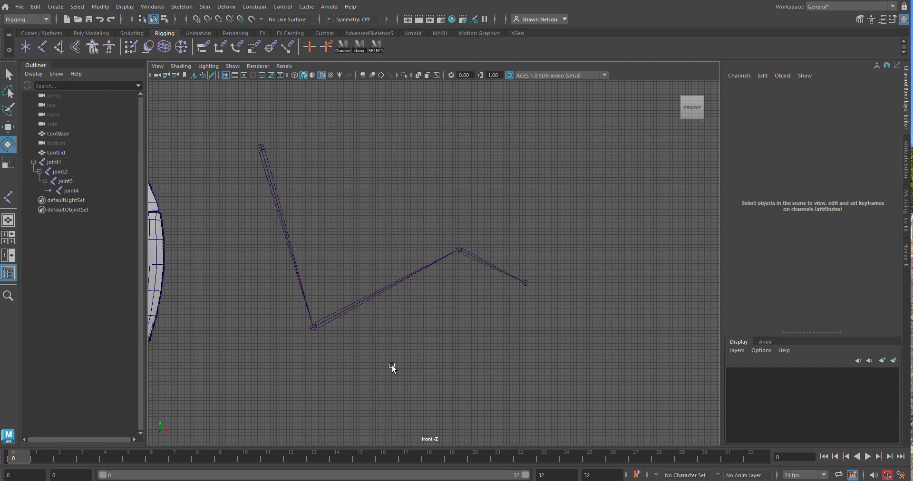
{"action": "left_click", "coordinate": [373, 296]}
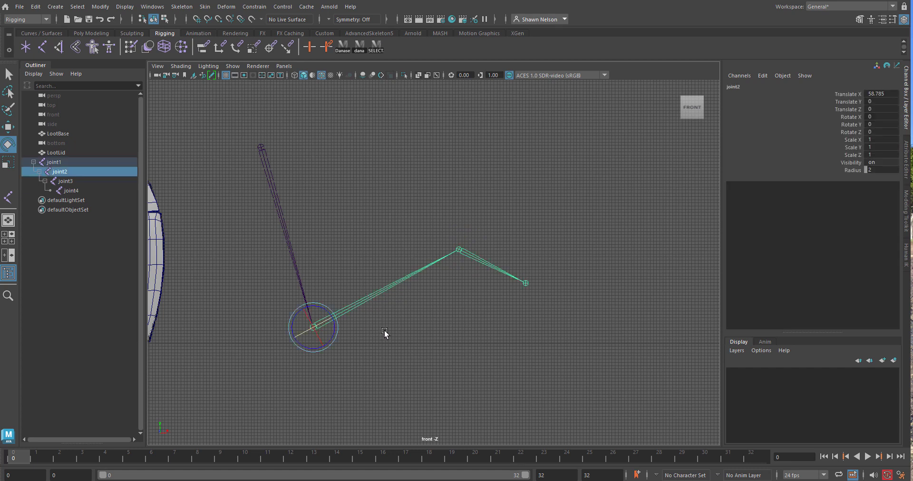
{"action": "left_click", "coordinate": [401, 358]}
Rotate joint3 back and forth about its Z axis, ending at about -10.4 degrees, and deselect it.
{"action": "left_click", "coordinate": [484, 260]}
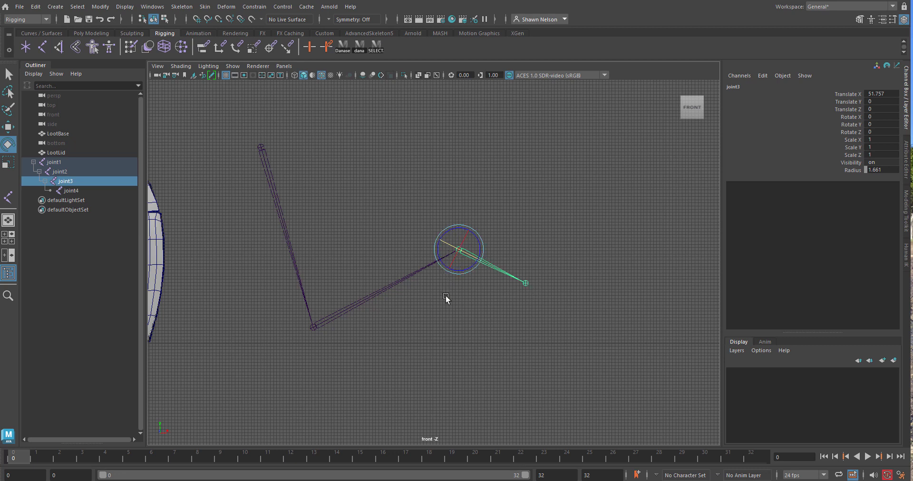
{"action": "left_click", "coordinate": [449, 327]}
{"action": "key", "text": "ctrl+z"}
{"action": "mouse_move", "coordinate": [485, 252]}
{"action": "left_mouse_down"}
{"action": "mouse_move", "coordinate": [461, 198]}
{"action": "mouse_move", "coordinate": [485, 258]}
{"action": "left_mouse_up"}
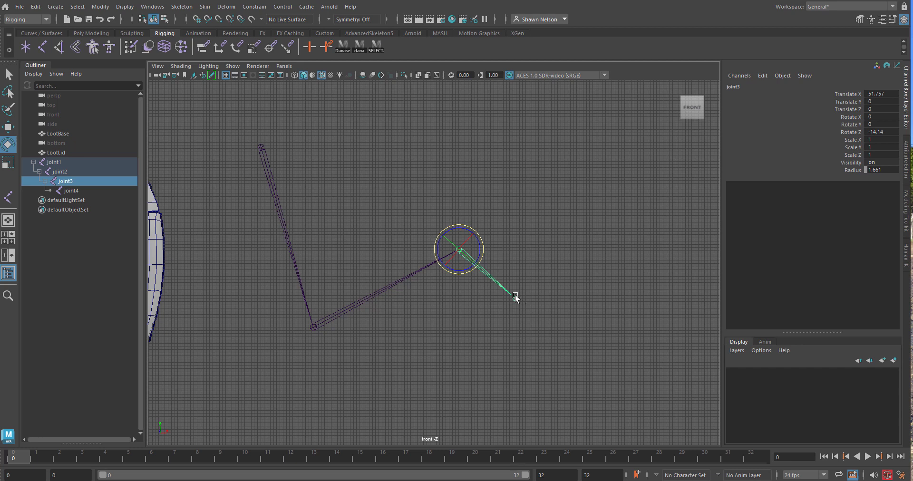
{"action": "left_click_drag", "start_coordinate": [462, 268], "coordinate": [533, 264]}
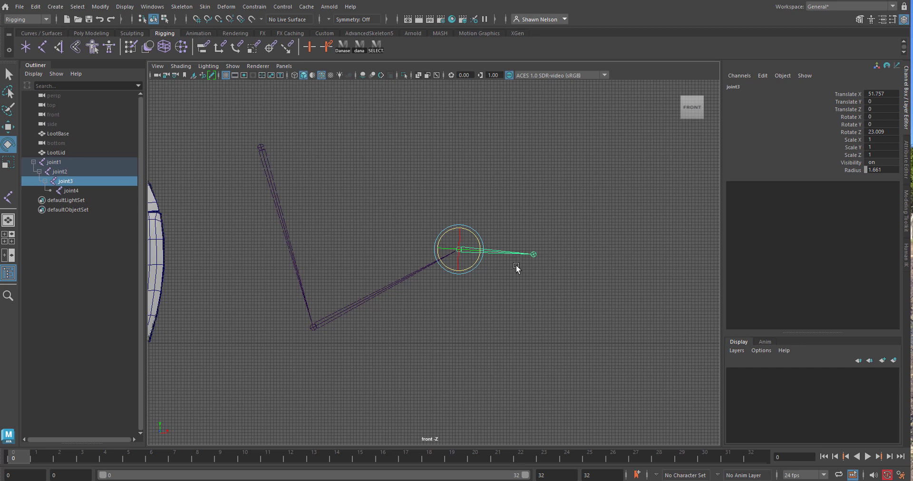
{"action": "left_click", "coordinate": [502, 233]}
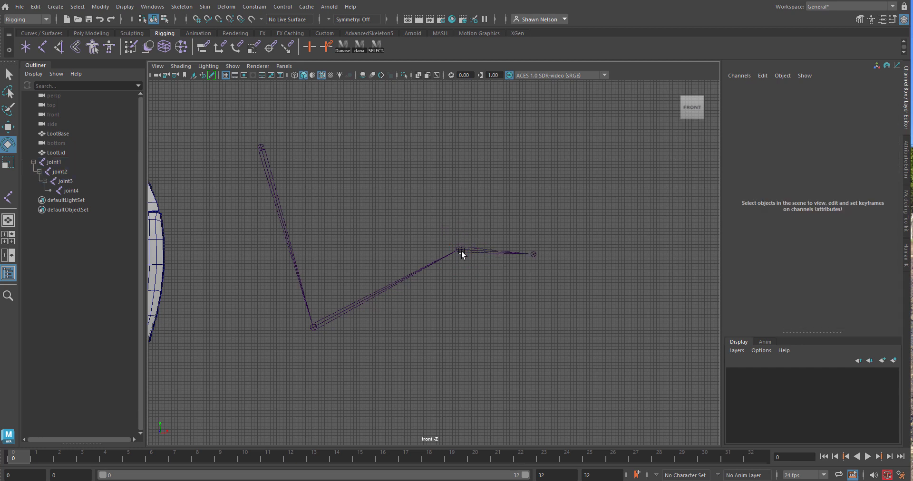
{"action": "left_click", "coordinate": [484, 253]}
{"action": "left_click_drag", "start_coordinate": [480, 257], "coordinate": [506, 265]}
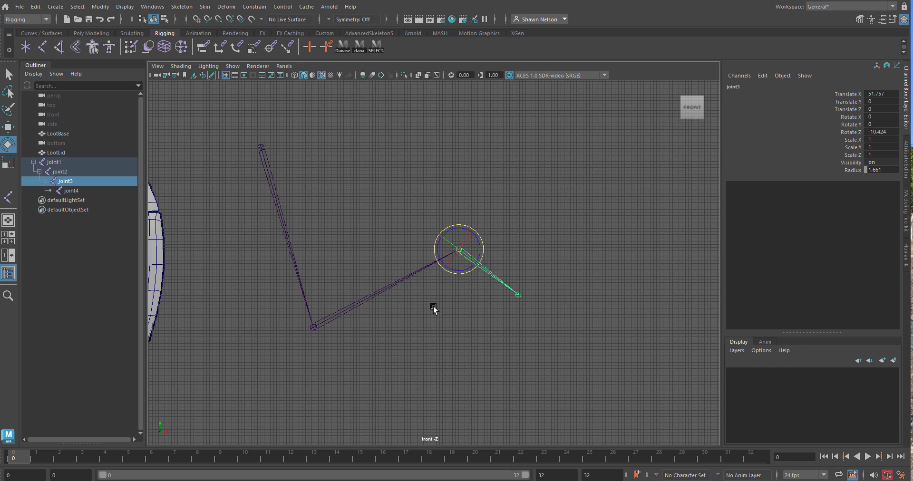
{"action": "left_click", "coordinate": [432, 289]}
Step up the chain from joint3 through joint2 and select the root joint1.
{"action": "left_click", "coordinate": [469, 264]}
{"action": "left_click", "coordinate": [369, 294]}
{"action": "left_click", "coordinate": [263, 153]}
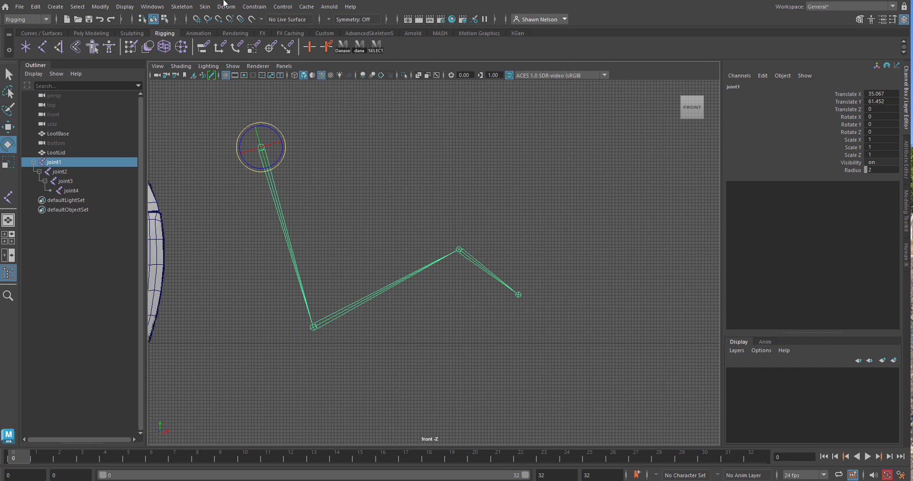
Increase the joint display size to 2.81 and close the joint size settings.
{"action": "left_click", "coordinate": [123, 7]}
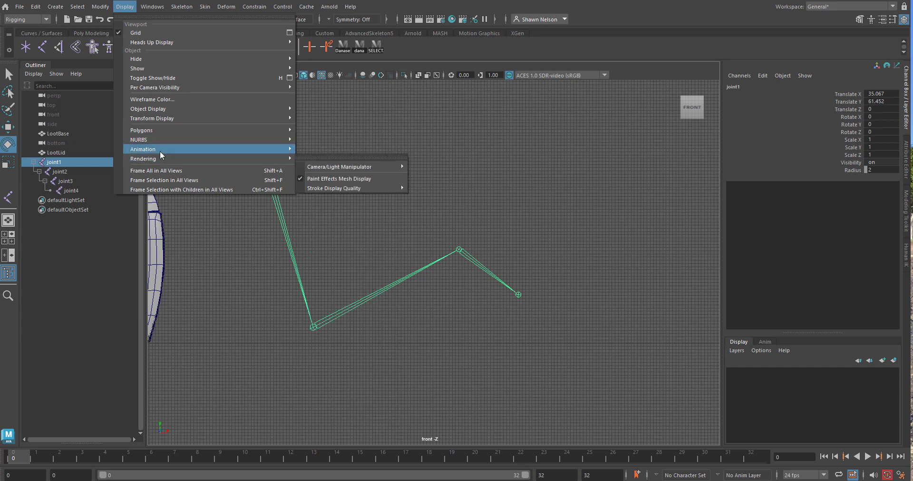
{"action": "mouse_move", "coordinate": [161, 149]}
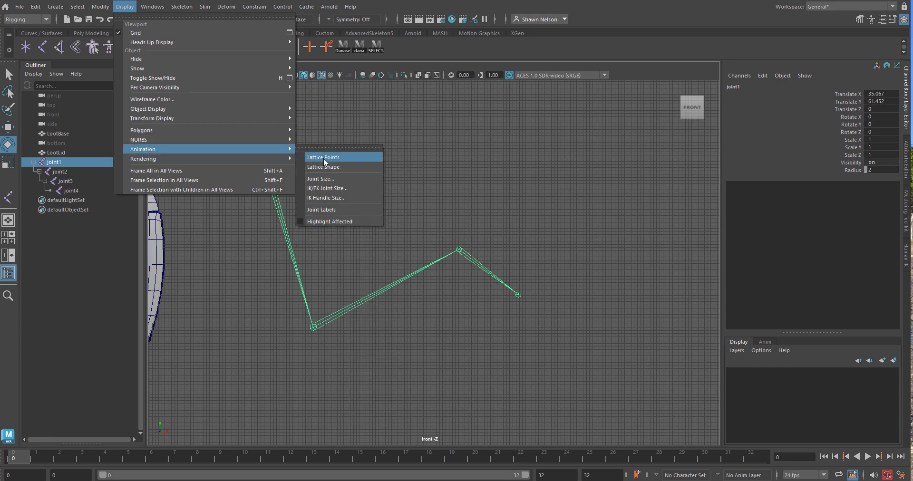
{"action": "left_click", "coordinate": [324, 179]}
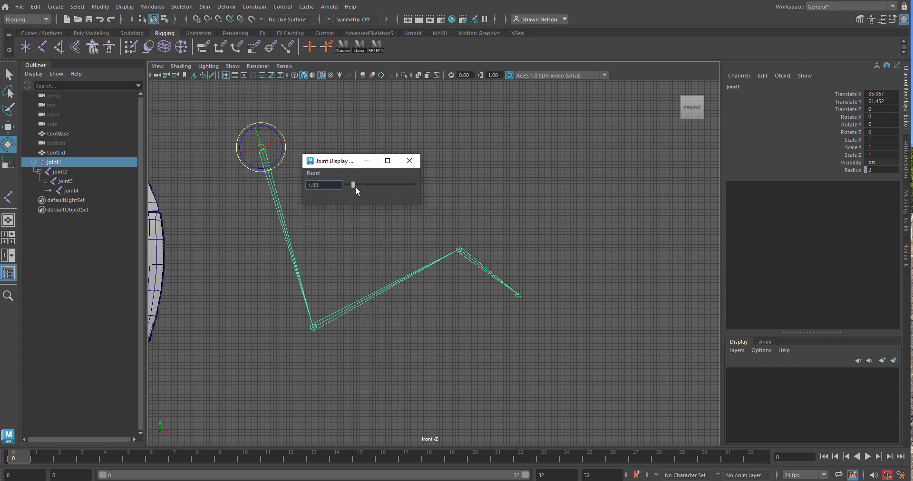
{"action": "left_click_drag", "start_coordinate": [354, 184], "coordinate": [364, 191]}
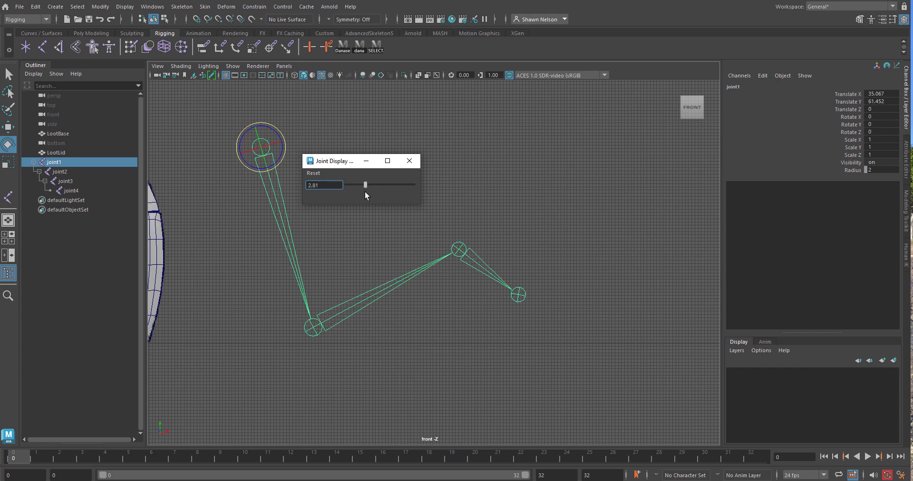
{"action": "left_click", "coordinate": [489, 201]}
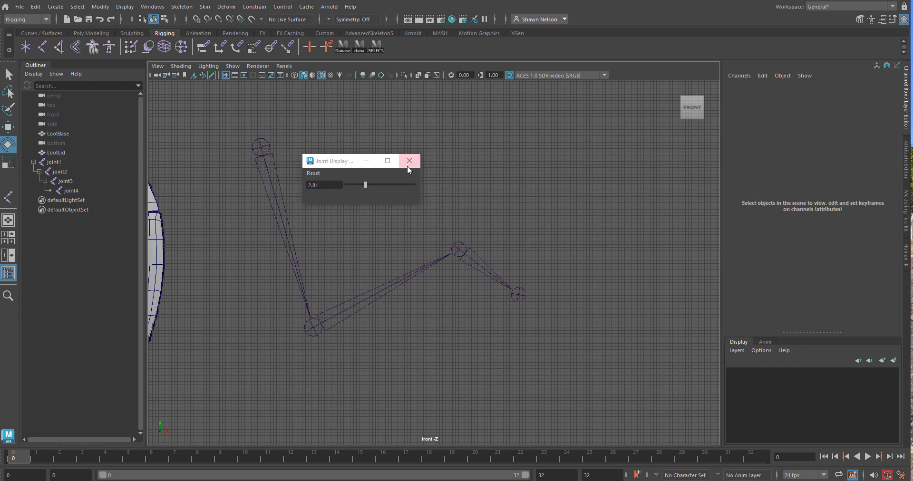
{"action": "left_click", "coordinate": [409, 165]}
{"action": "left_click", "coordinate": [122, 8]}
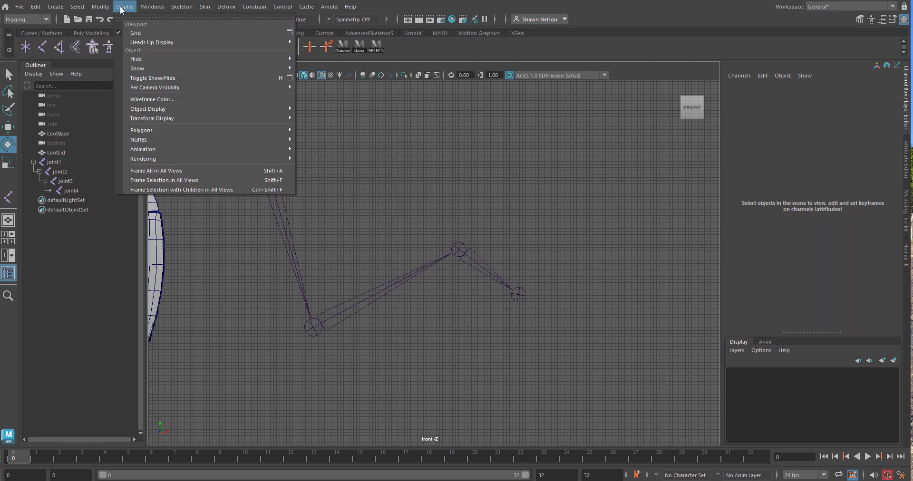
{"action": "mouse_move", "coordinate": [157, 149]}
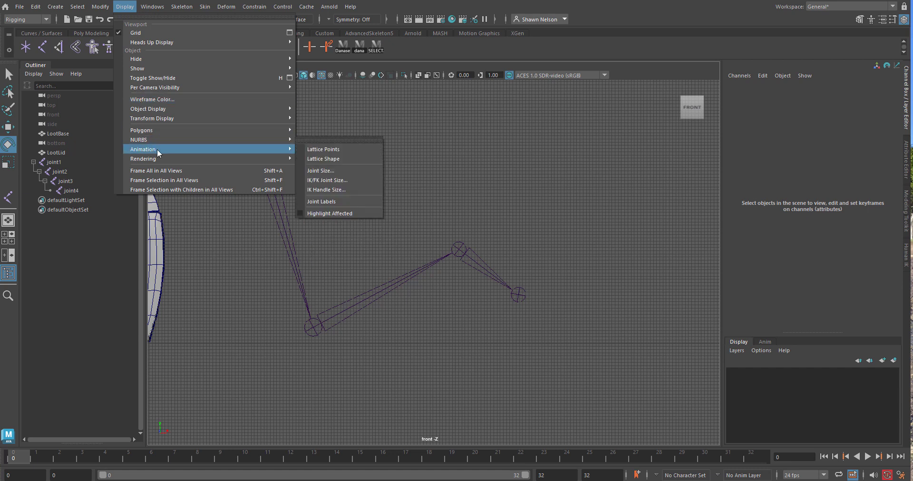
{"action": "left_click", "coordinate": [710, 3]}
Select joint1, joint2 and joint3 one after another to examine how the selection moves down the chain.
{"action": "left_click", "coordinate": [261, 152]}
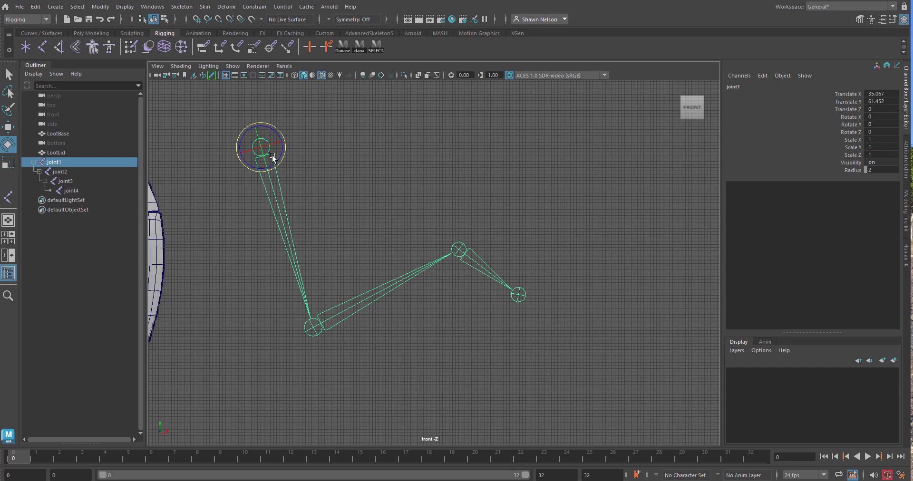
{"action": "left_click", "coordinate": [59, 173]}
{"action": "left_click", "coordinate": [61, 181]}
{"action": "left_click", "coordinate": [73, 191]}
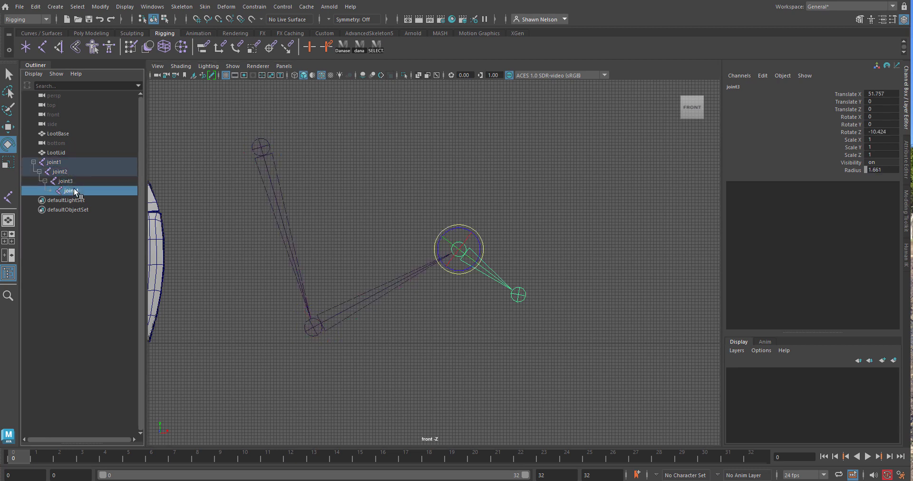
{"action": "left_click", "coordinate": [272, 141]}
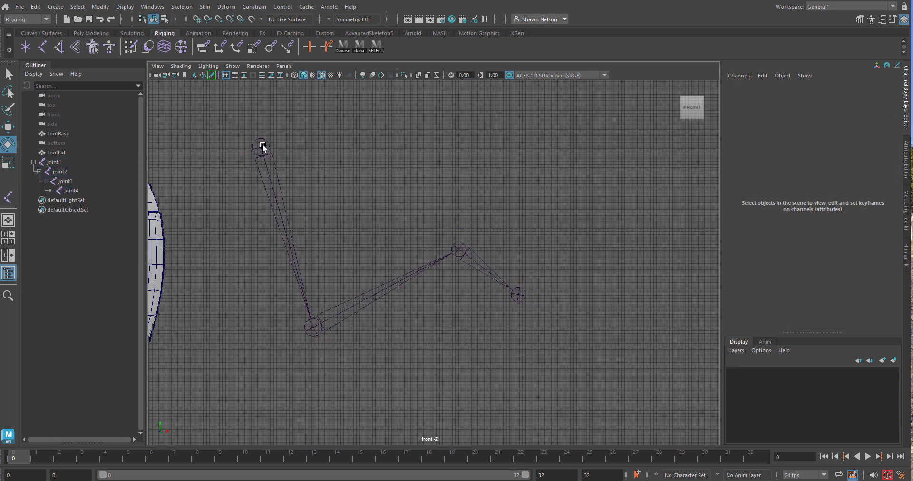
Rotate joint1, joint2 and joint3 in turn about Z, finishing with joint1 at about 11 degrees.
{"action": "left_click", "coordinate": [261, 148]}
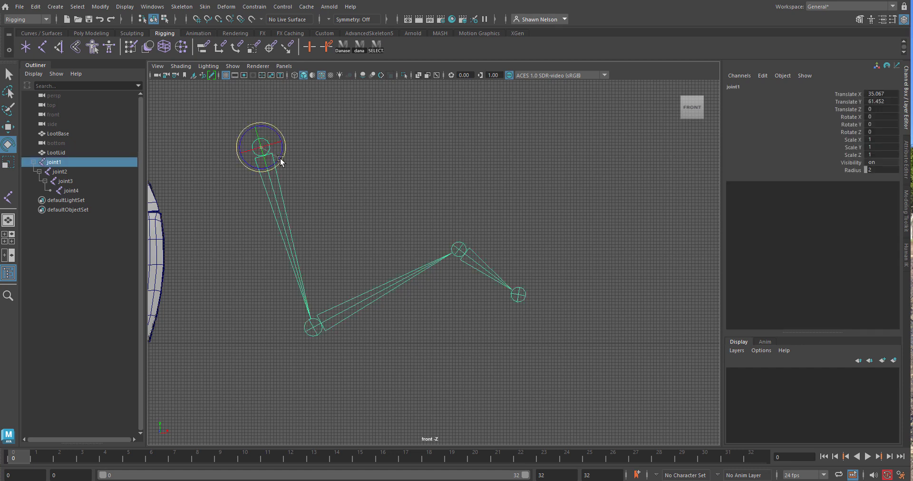
{"action": "left_click_drag", "start_coordinate": [280, 158], "coordinate": [288, 164]}
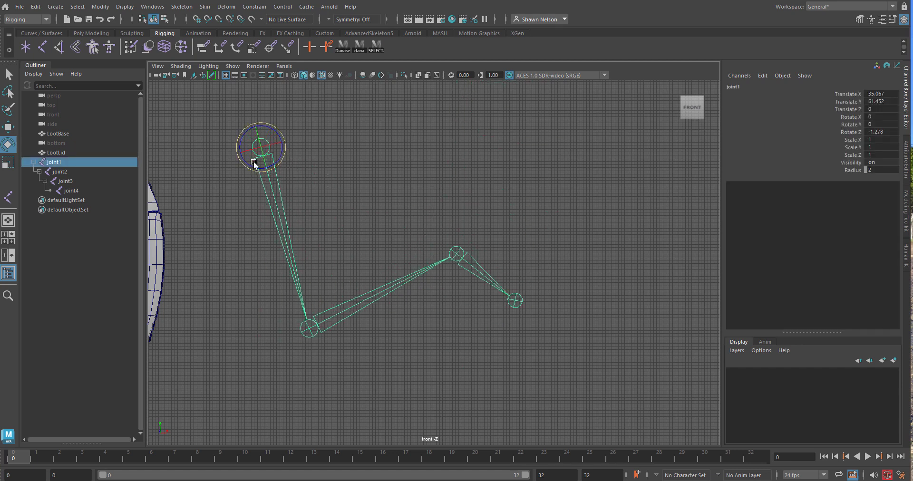
{"action": "left_click", "coordinate": [309, 336]}
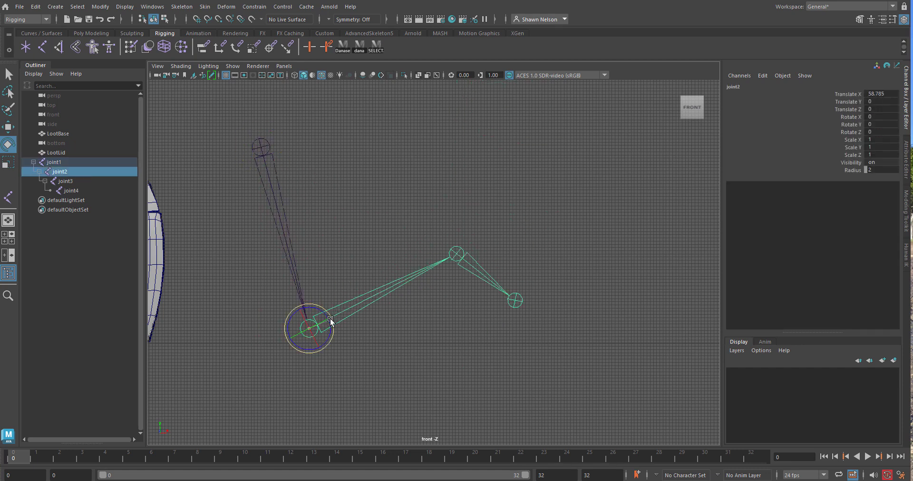
{"action": "left_click_drag", "start_coordinate": [332, 326], "coordinate": [316, 314]}
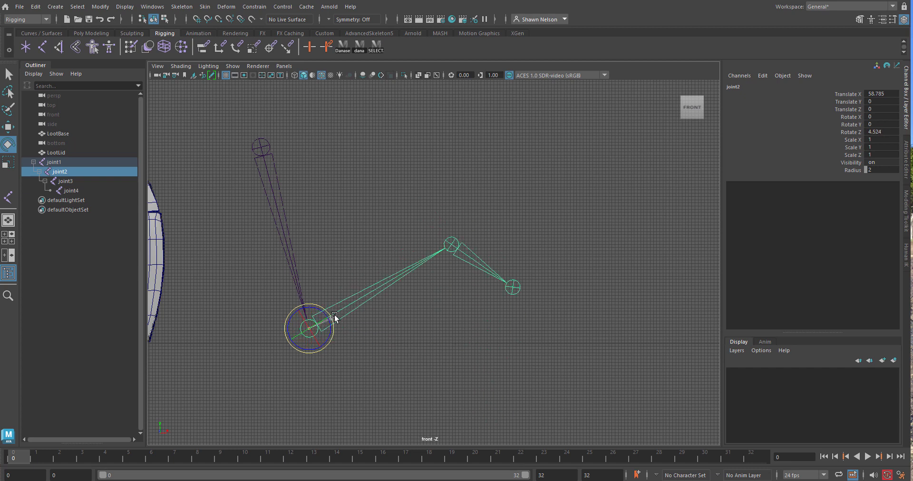
{"action": "left_click", "coordinate": [446, 244]}
{"action": "left_click_drag", "start_coordinate": [473, 241], "coordinate": [471, 242]}
{"action": "left_click", "coordinate": [527, 221]}
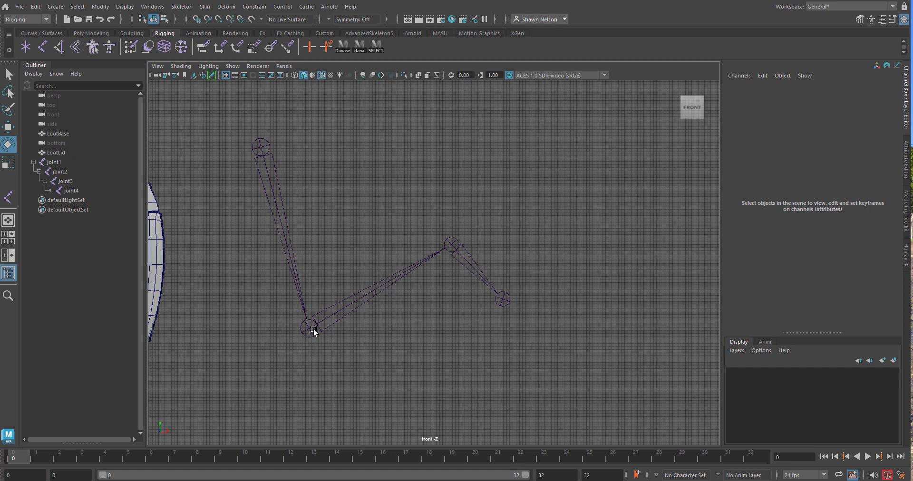
{"action": "left_click", "coordinate": [278, 236]}
{"action": "left_click_drag", "start_coordinate": [276, 162], "coordinate": [306, 170]}
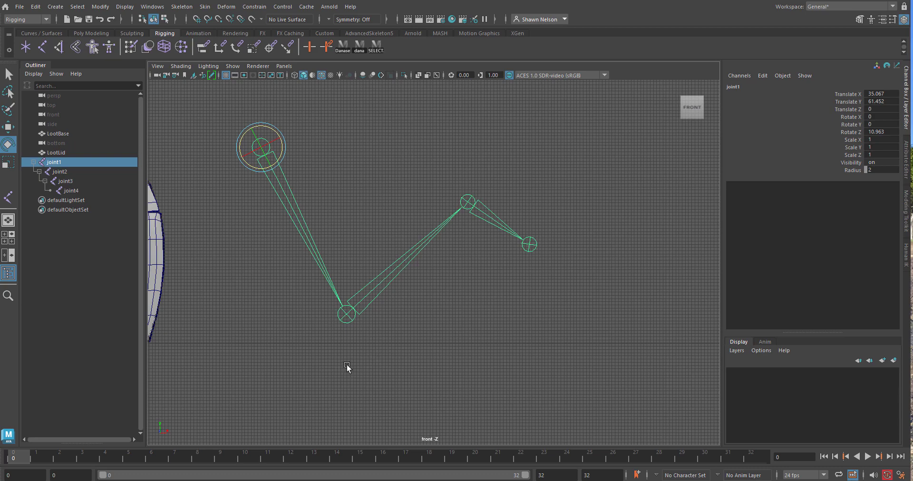
Delete the entire practice joint chain beside the treasure chest.
{"action": "middle_click_drag", "start_coordinate": [295, 316], "coordinate": [485, 346], "text": "alt"}
{"action": "scroll", "coordinate": [485, 346], "scroll_direction": "down", "scroll_amount": 4}
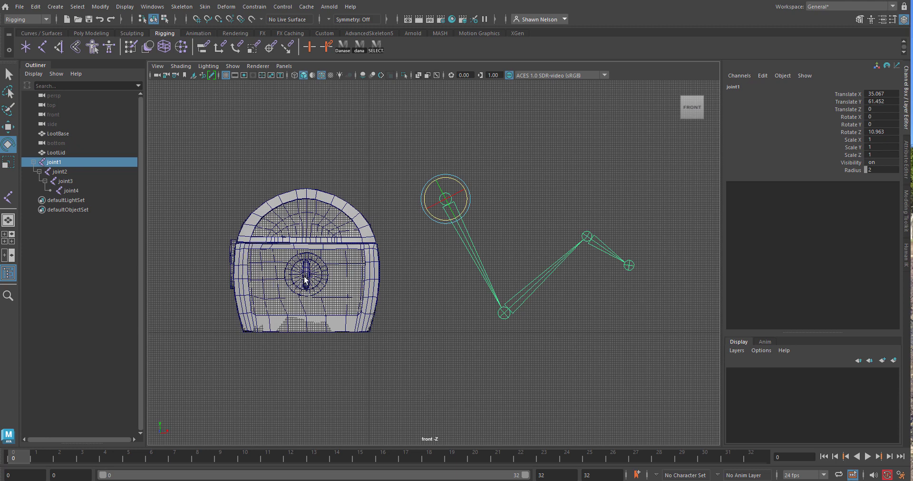
{"action": "left_click", "coordinate": [447, 366]}
{"action": "left_click_drag", "start_coordinate": [428, 170], "coordinate": [660, 345]}
{"action": "key", "text": "Delete"}
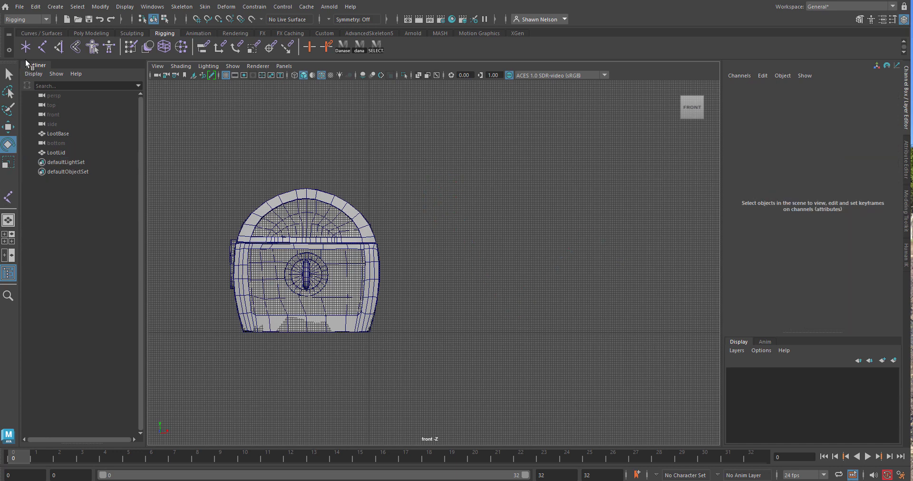
Activate the Joint tool and show the chest in wireframe, framed closely in the front view.
{"action": "left_click", "coordinate": [43, 46]}
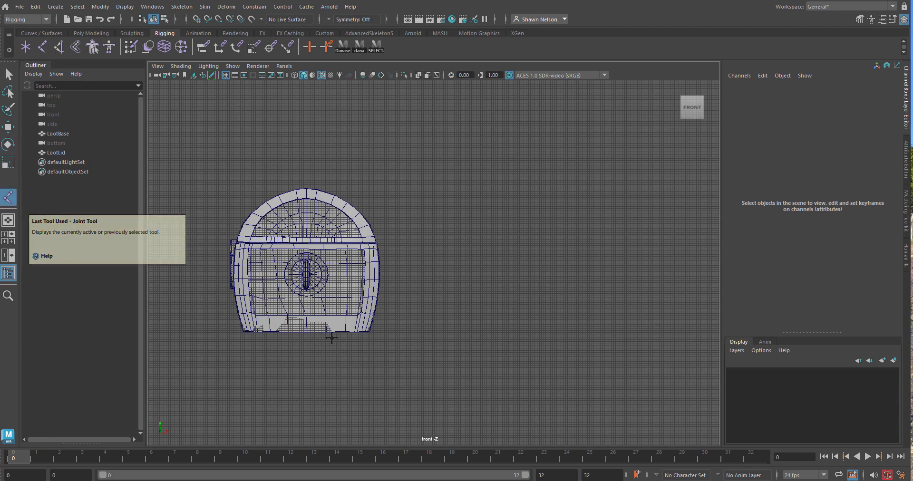
{"action": "key", "text": "4"}
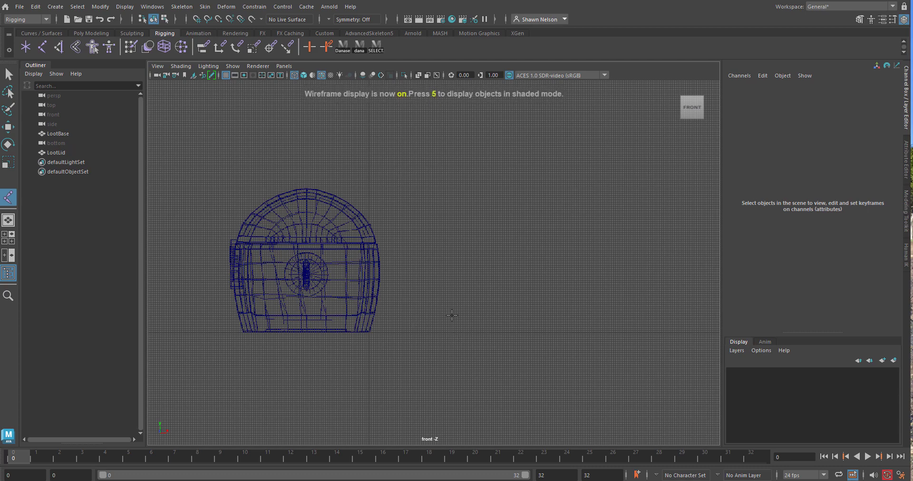
{"action": "middle_click_drag", "start_coordinate": [413, 291], "coordinate": [477, 259], "text": "alt"}
{"action": "scroll", "coordinate": [613, 314], "scroll_direction": "up", "scroll_amount": 5}
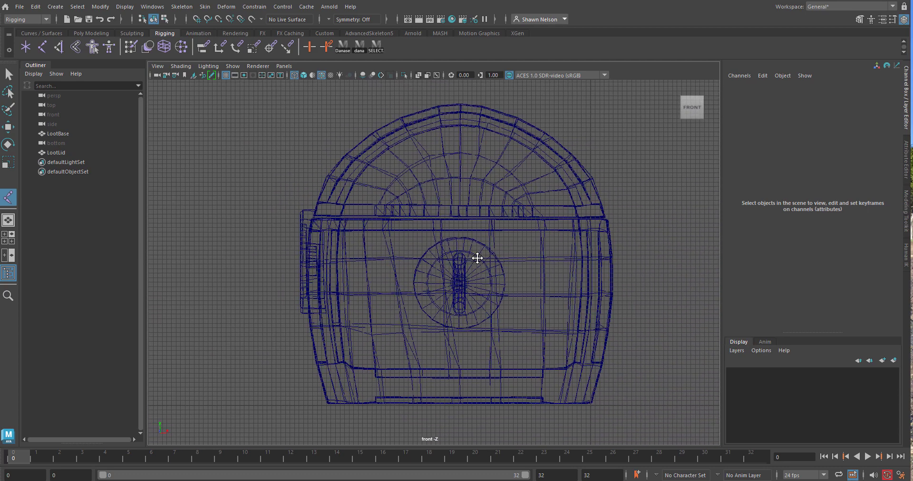
{"action": "scroll", "coordinate": [478, 240], "scroll_direction": "up", "scroll_amount": 1}
{"action": "key", "text": "super"}
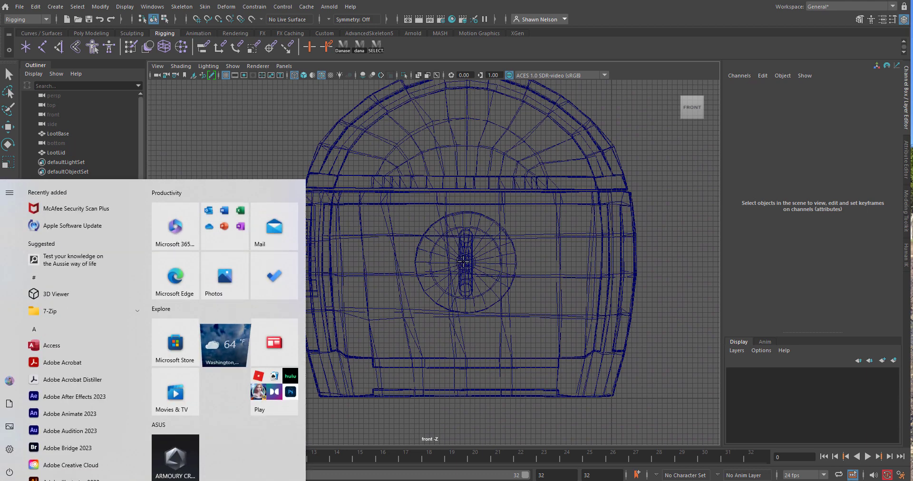
Draw a three-joint chain from the base's centre to the lid's hinge corner and past the lid's opposite upper edge, finishing with joint2 selected.
{"action": "left_click", "coordinate": [464, 262]}
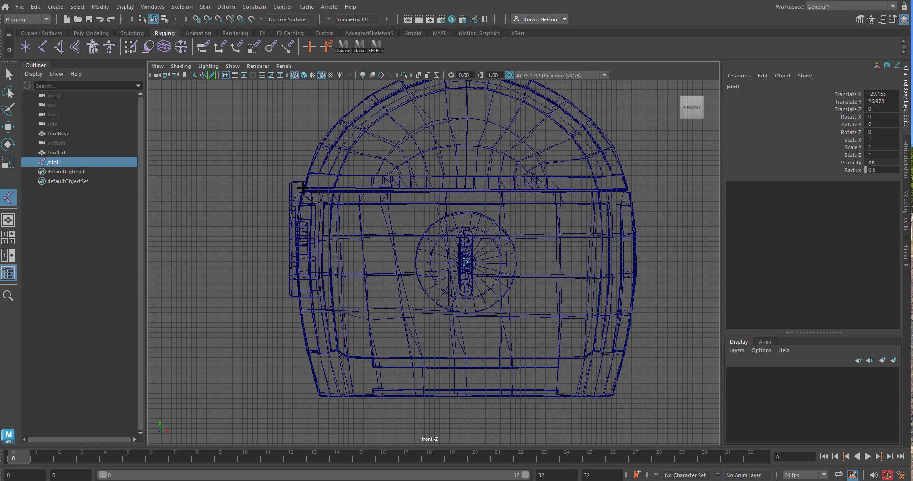
{"action": "left_click", "coordinate": [303, 188]}
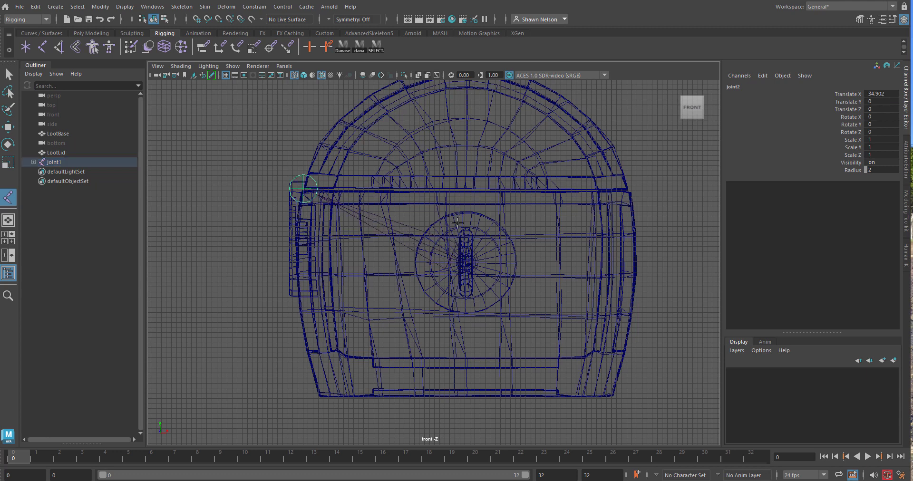
{"action": "middle_click_drag", "start_coordinate": [438, 173], "coordinate": [379, 267], "text": "alt"}
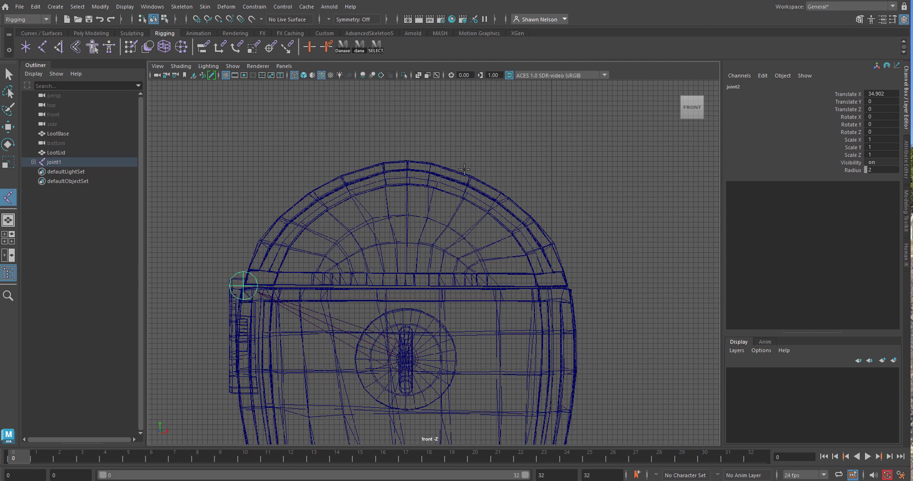
{"action": "left_click", "coordinate": [492, 167]}
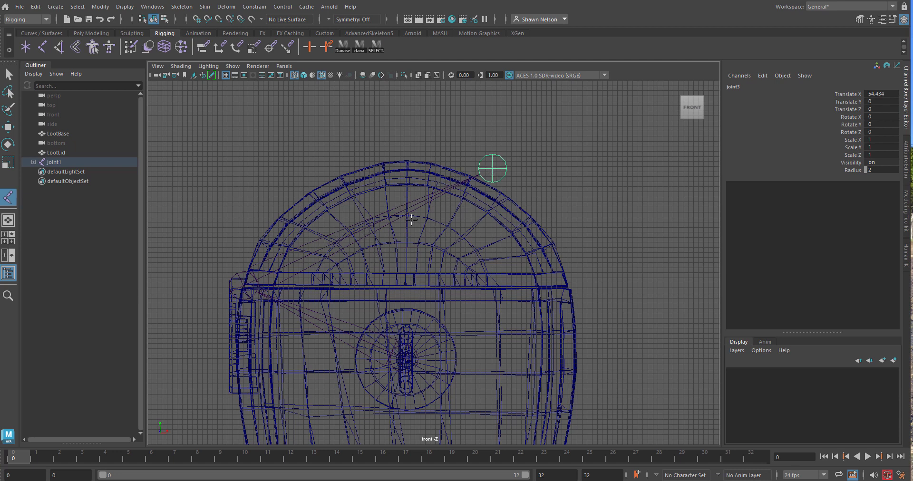
{"action": "left_click", "coordinate": [9, 74]}
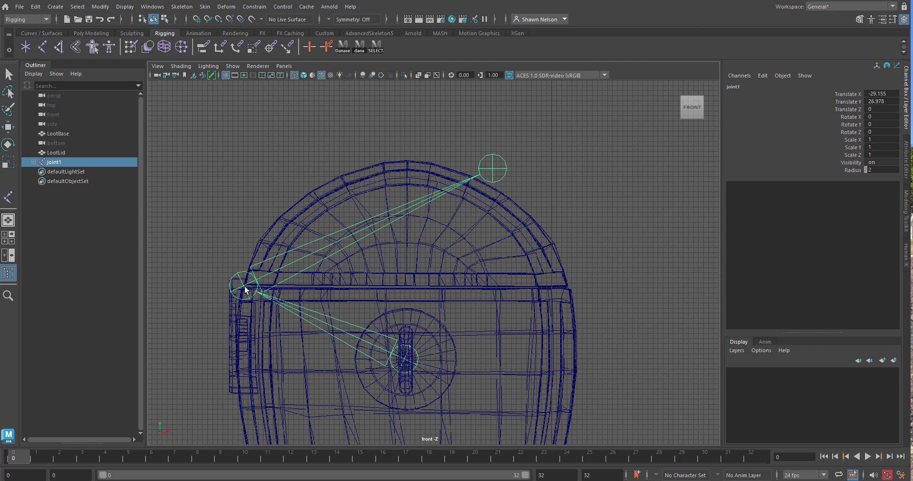
{"action": "key", "text": "Down"}
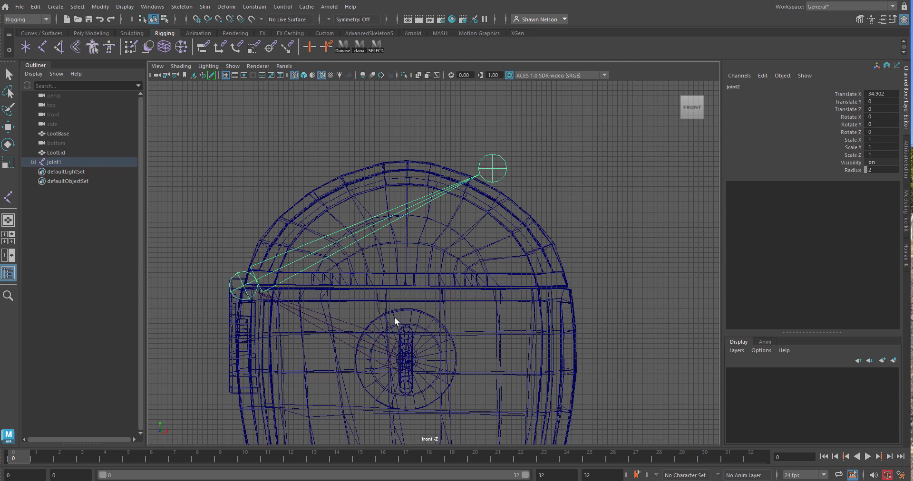
Parent the LootLid mesh to joint2 at the hinge.
{"action": "left_click_drag", "start_coordinate": [545, 205], "coordinate": [501, 249]}
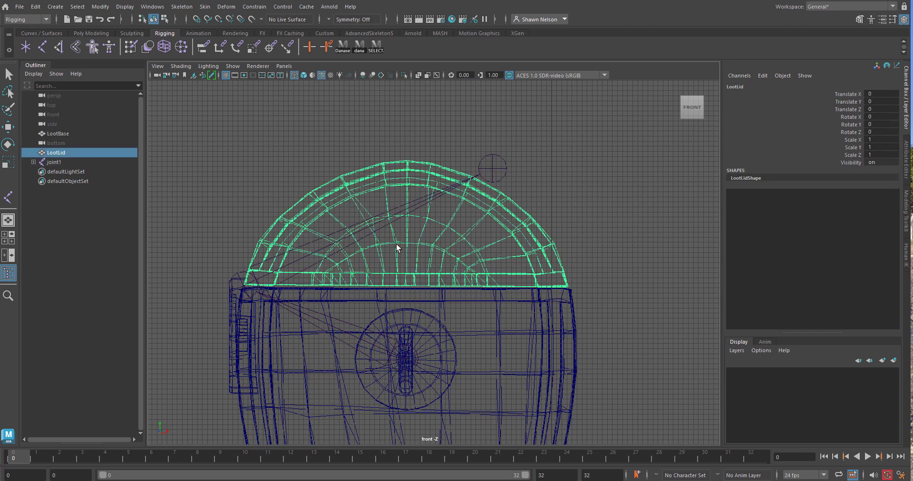
{"action": "left_click", "coordinate": [420, 202], "text": "shift"}
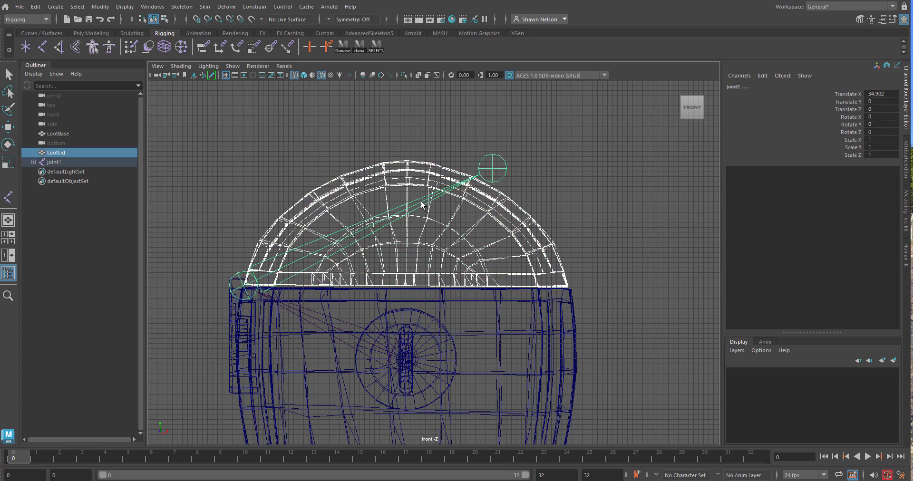
{"action": "key", "text": "p"}
Rotate joint2 about Z to test the lid's opening motion, and undo the rotation.
{"action": "left_click", "coordinate": [414, 211]}
{"action": "left_click", "coordinate": [415, 205]}
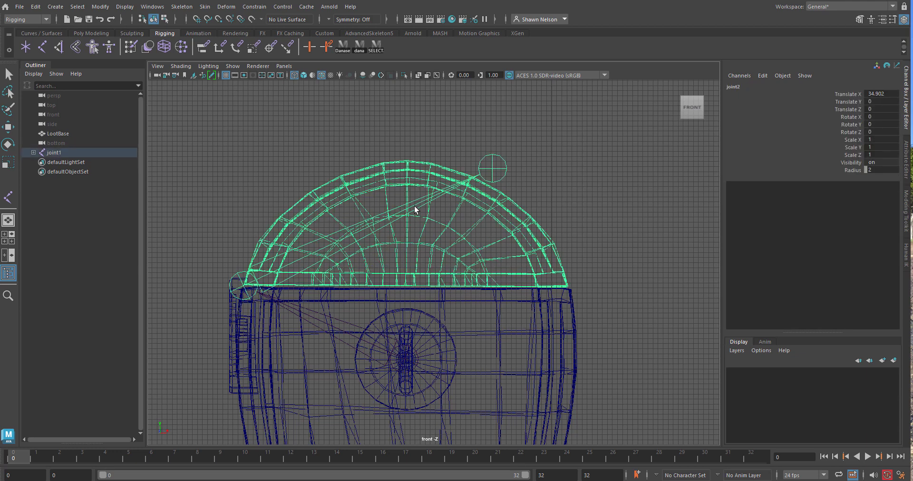
{"action": "key", "text": "e"}
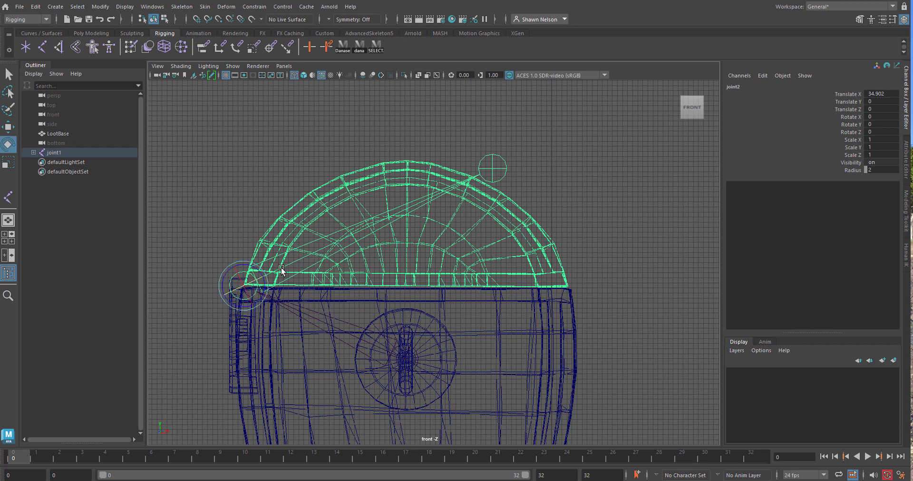
{"action": "mouse_move", "coordinate": [247, 262]}
{"action": "left_mouse_down"}
{"action": "mouse_move", "coordinate": [228, 237]}
{"action": "mouse_move", "coordinate": [236, 251]}
{"action": "left_mouse_up"}
{"action": "key", "text": "ctrl+z"}
Undo the parenting of LootLid to joint2 and clear the selection.
{"action": "left_click", "coordinate": [621, 292]}
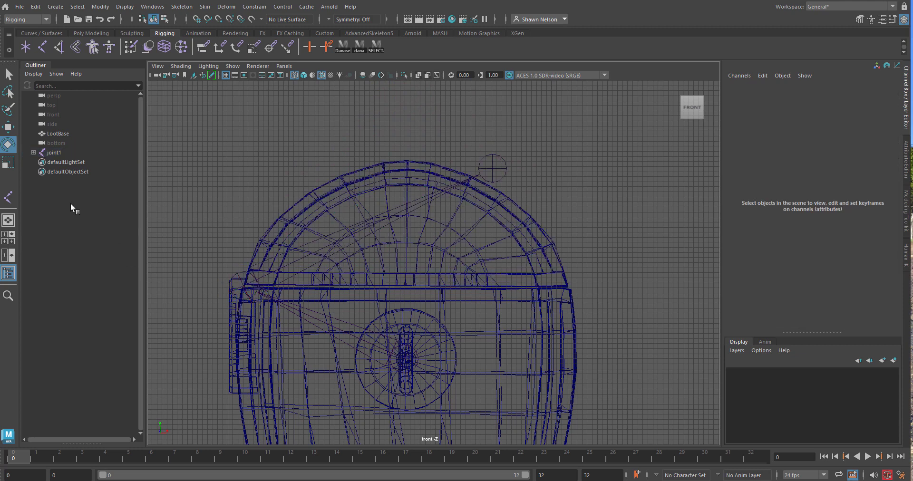
{"action": "key", "text": "ctrl+z"}
{"action": "key", "text": "ctrl+z"}
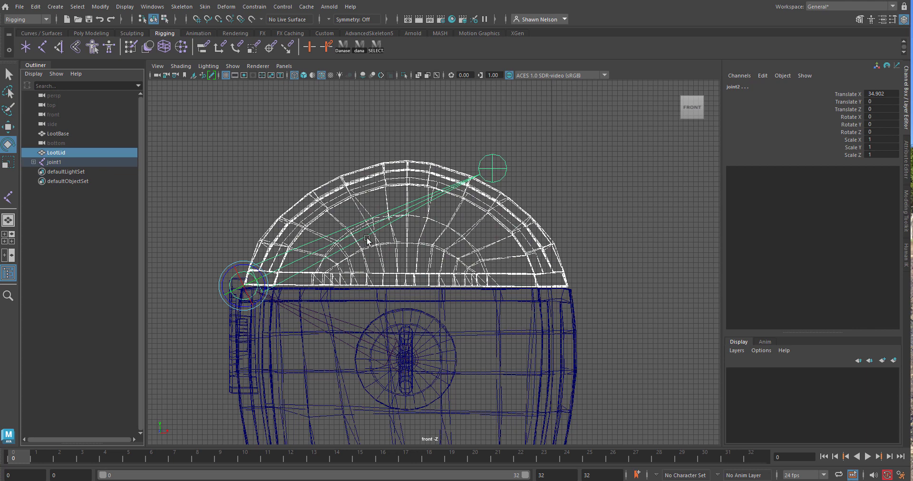
{"action": "left_click", "coordinate": [603, 249]}
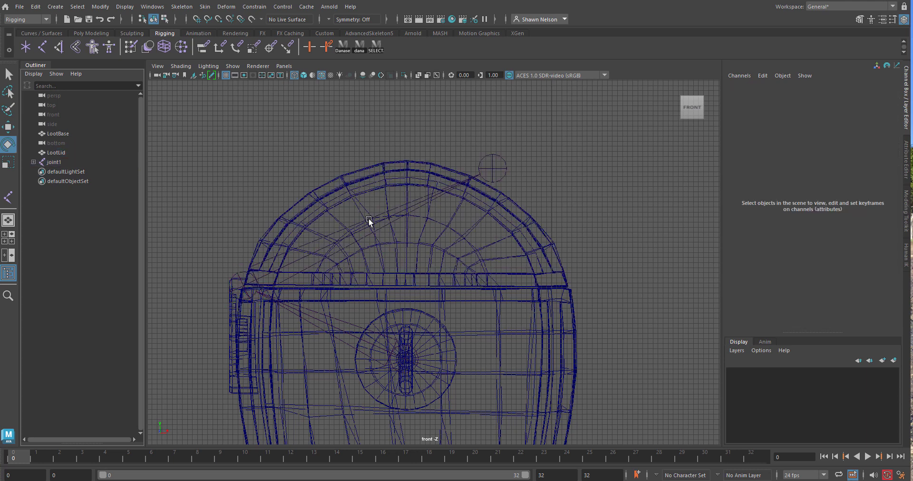
Inspect the joint chain, LootBase and LootLid one by one in the front view, finishing with LootLid selected in perspective.
{"action": "left_click", "coordinate": [325, 328]}
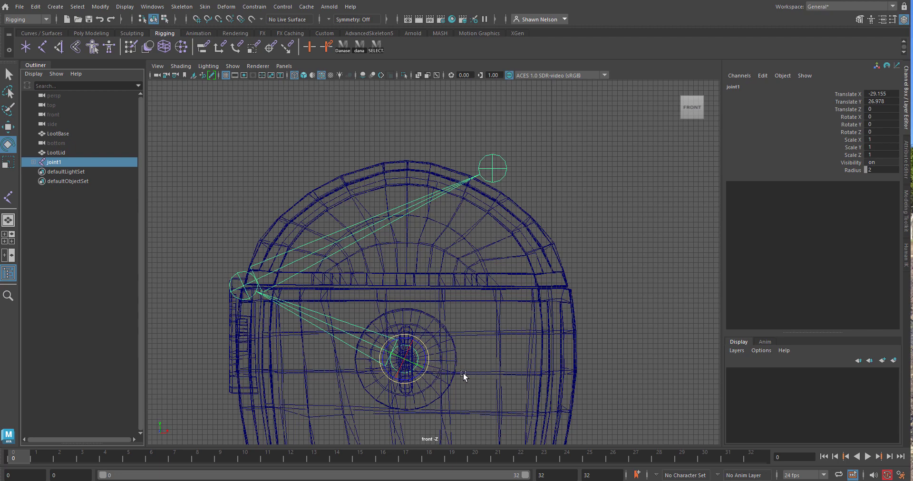
{"action": "right_click_drag", "start_coordinate": [463, 373], "coordinate": [424, 365], "text": "alt"}
{"action": "middle_click_drag", "start_coordinate": [432, 353], "coordinate": [465, 356], "text": "alt"}
{"action": "left_click_drag", "start_coordinate": [620, 323], "coordinate": [533, 360]}
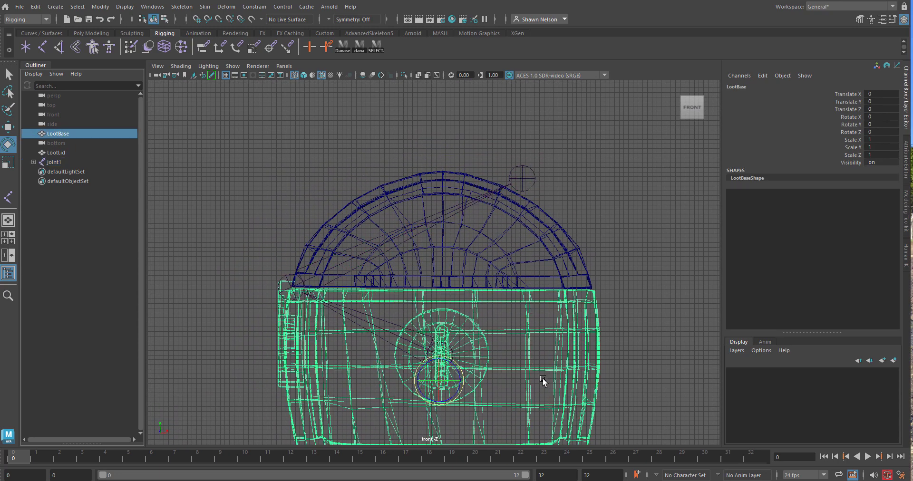
{"action": "left_click_drag", "start_coordinate": [565, 257], "coordinate": [558, 264]}
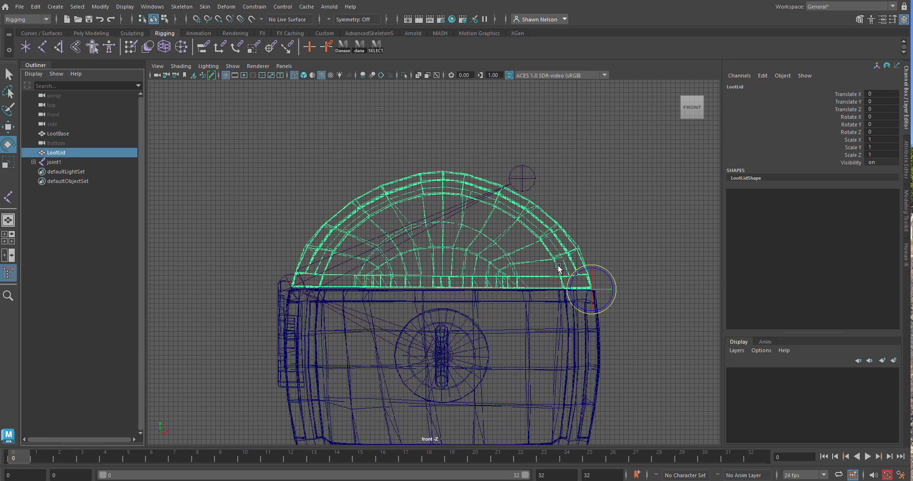
{"action": "key", "text": "space"}
{"action": "left_click", "coordinate": [554, 242]}
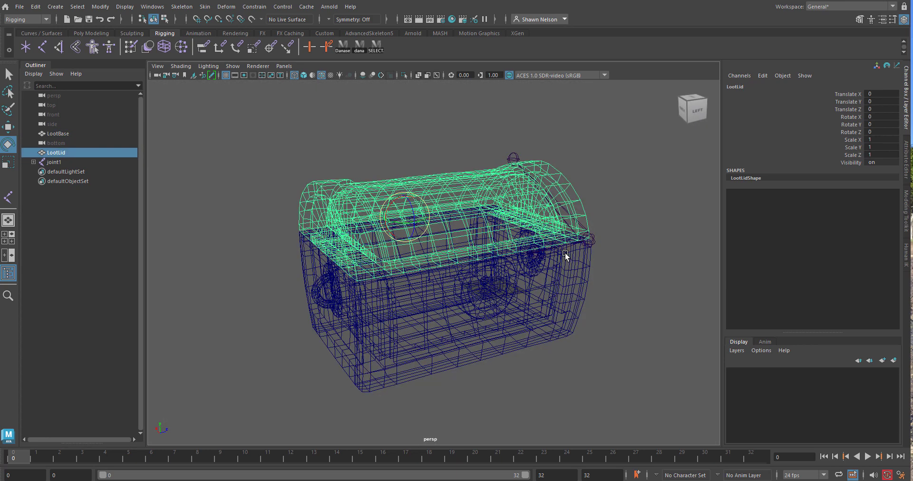
Examine LootLid's individual faces in shaded display, finishing with the whole lid selected in object mode.
{"action": "key", "text": "5"}
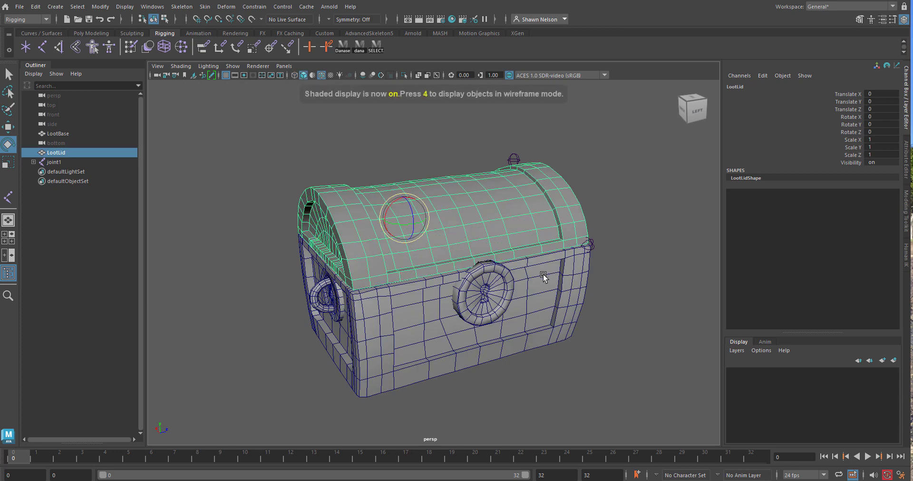
{"action": "scroll", "coordinate": [465, 198], "scroll_direction": "up", "scroll_amount": 5}
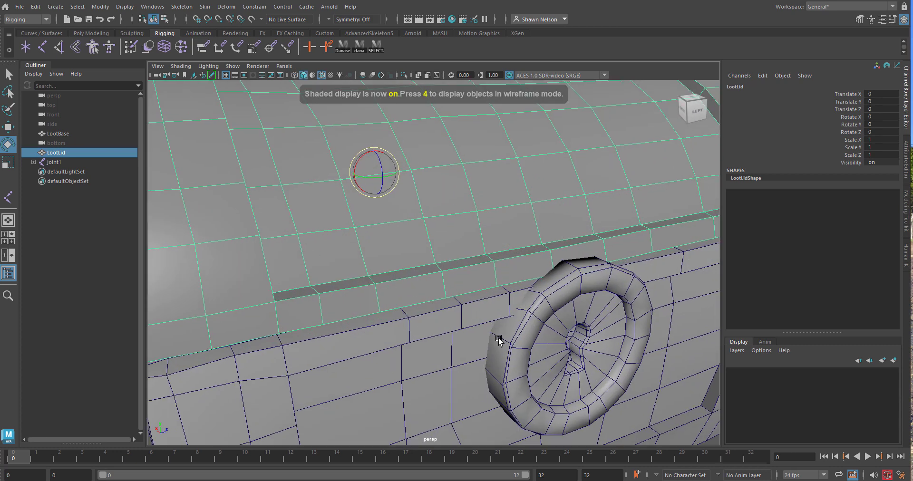
{"action": "right_click_drag", "start_coordinate": [448, 234], "coordinate": [452, 244]}
{"action": "left_click", "coordinate": [452, 244]}
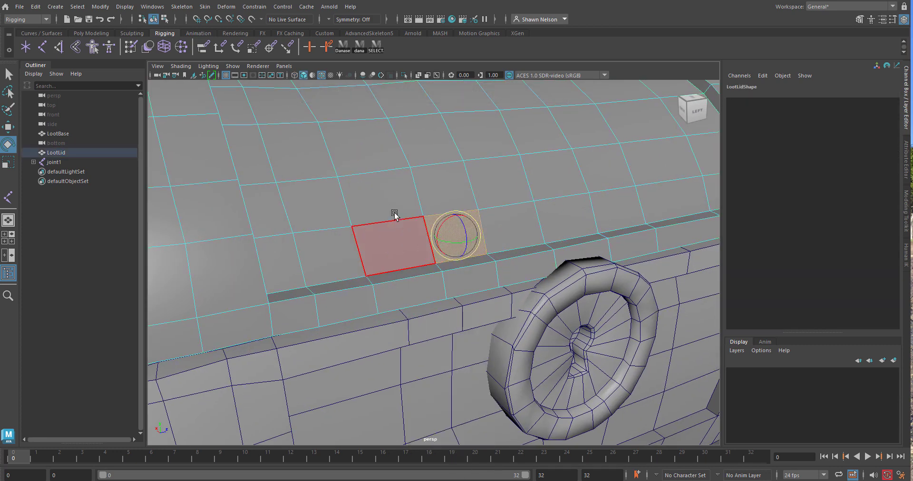
{"action": "scroll", "coordinate": [495, 260], "scroll_direction": "down", "scroll_amount": 8}
{"action": "scroll", "coordinate": [499, 239], "scroll_direction": "up", "scroll_amount": 4}
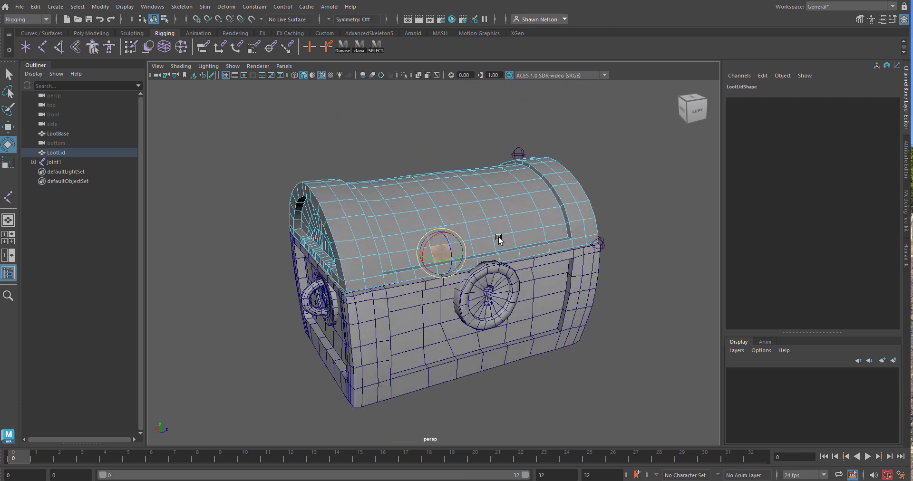
{"action": "left_click", "coordinate": [604, 395]}
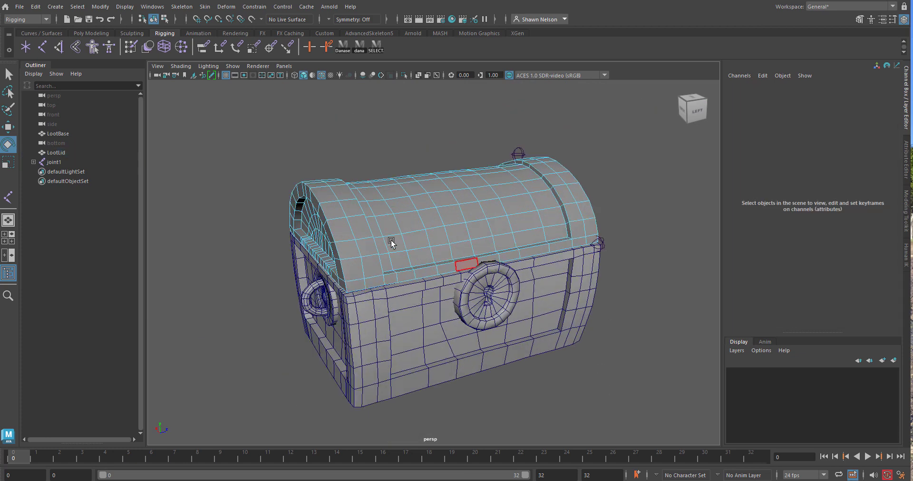
{"action": "scroll", "coordinate": [283, 255], "scroll_direction": "down", "scroll_amount": 2}
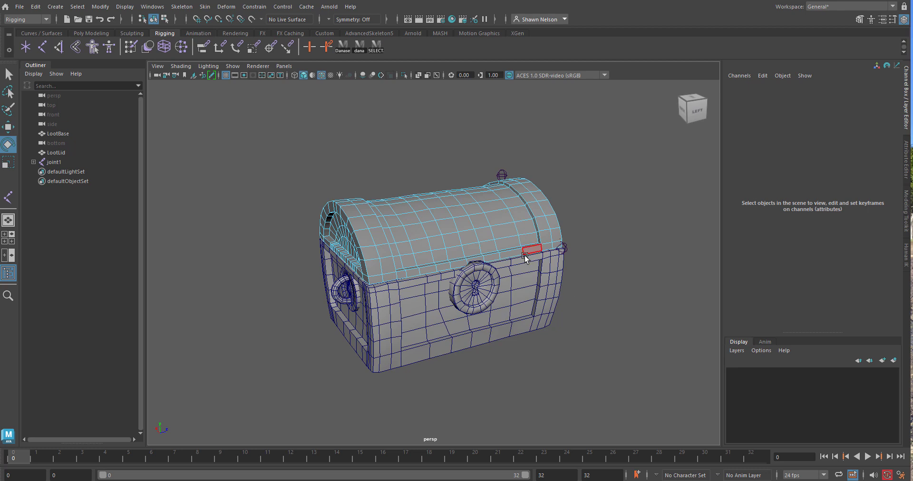
{"action": "right_click_drag", "start_coordinate": [478, 212], "coordinate": [505, 205]}
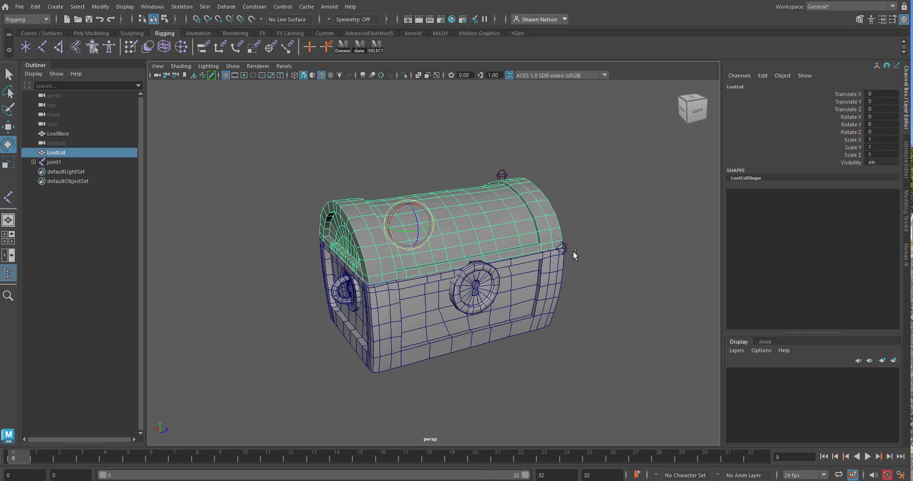
Compare what belongs to the lid mesh, the base mesh and the joint chain by selecting each separately.
{"action": "left_click", "coordinate": [576, 256]}
{"action": "left_click", "coordinate": [497, 236]}
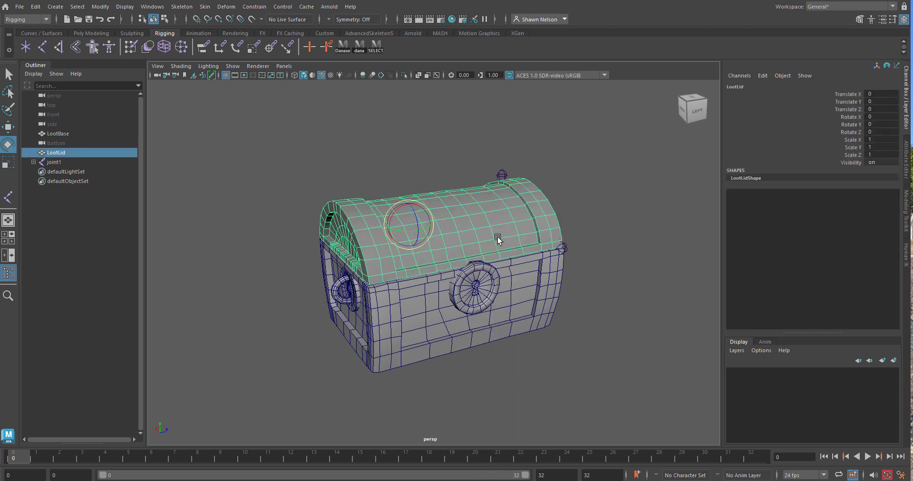
{"action": "left_click", "coordinate": [426, 318], "text": "shift"}
{"action": "left_click", "coordinate": [588, 352]}
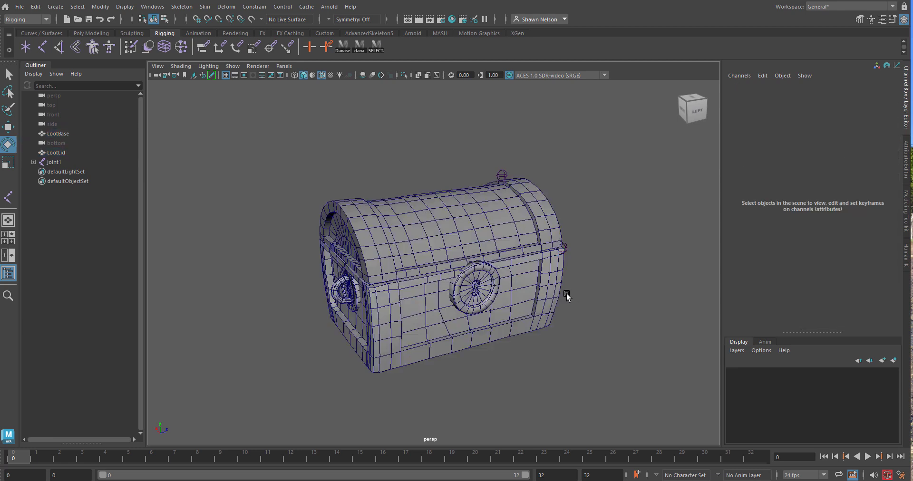
{"action": "left_click", "coordinate": [521, 306]}
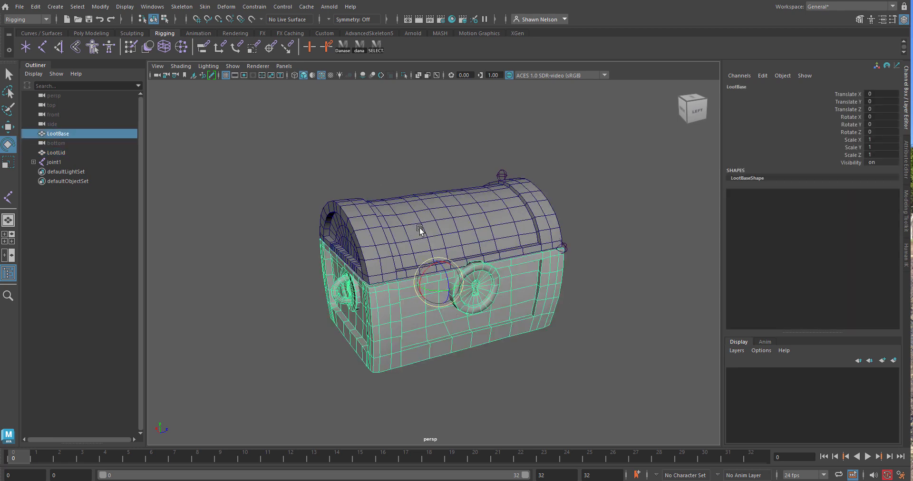
{"action": "left_click", "coordinate": [46, 161]}
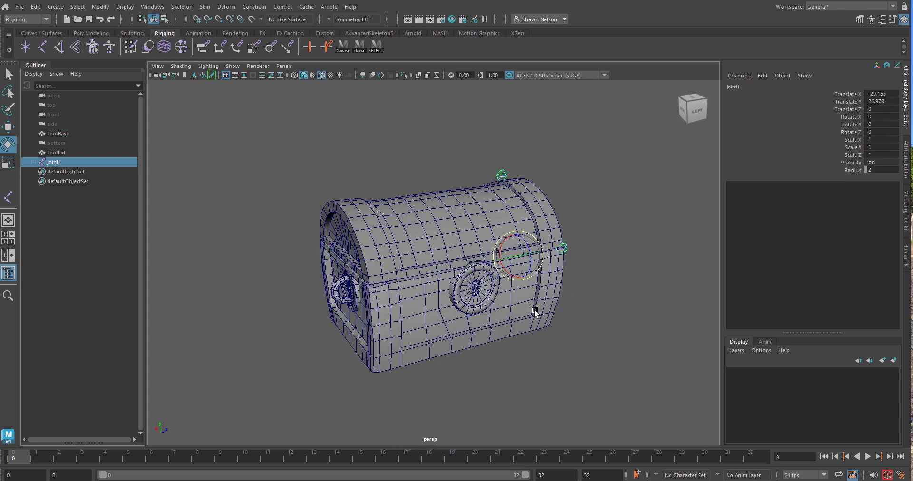
{"action": "left_click", "coordinate": [532, 293]}
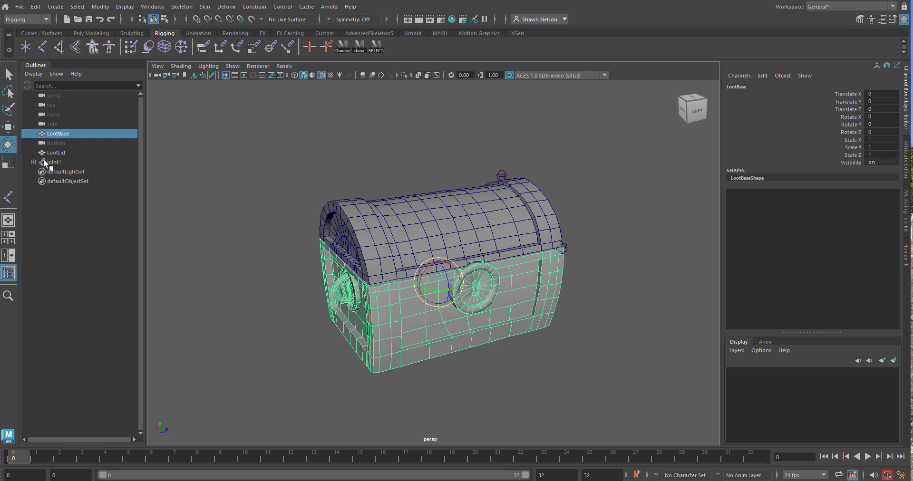
Display the chest in wireframe and expand joint1's hierarchy to reveal joint2 and joint3, leaving nothing selected.
{"action": "left_click_drag", "start_coordinate": [685, 193], "coordinate": [561, 218], "text": "alt"}
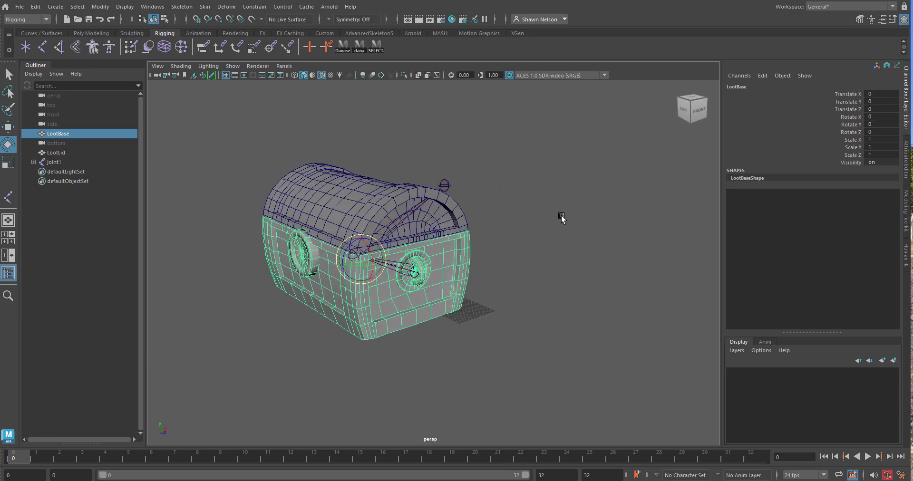
{"action": "key", "text": "4"}
{"action": "left_click", "coordinate": [382, 204]}
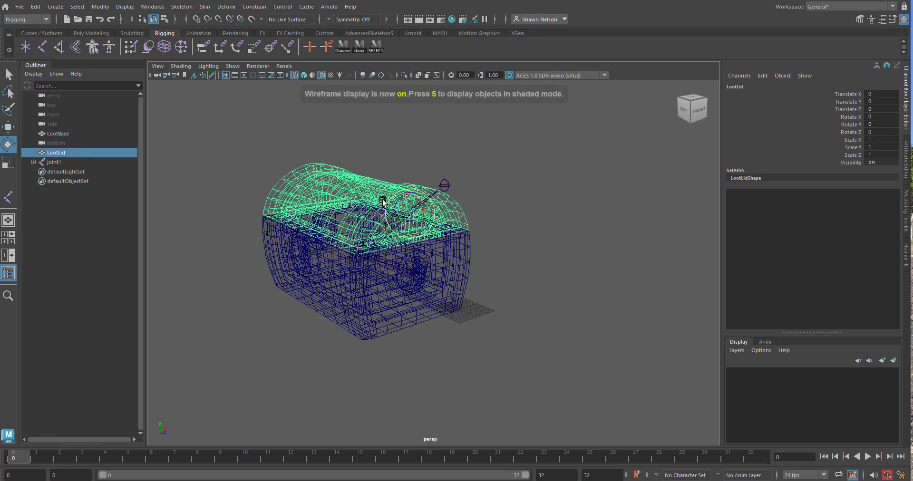
{"action": "left_click", "coordinate": [427, 274], "text": "shift"}
{"action": "left_click", "coordinate": [537, 198]}
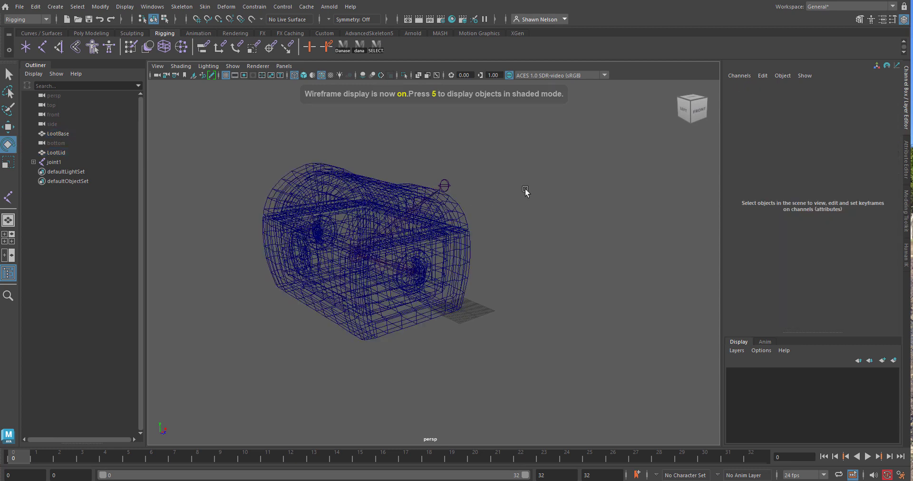
{"action": "left_click", "coordinate": [53, 162]}
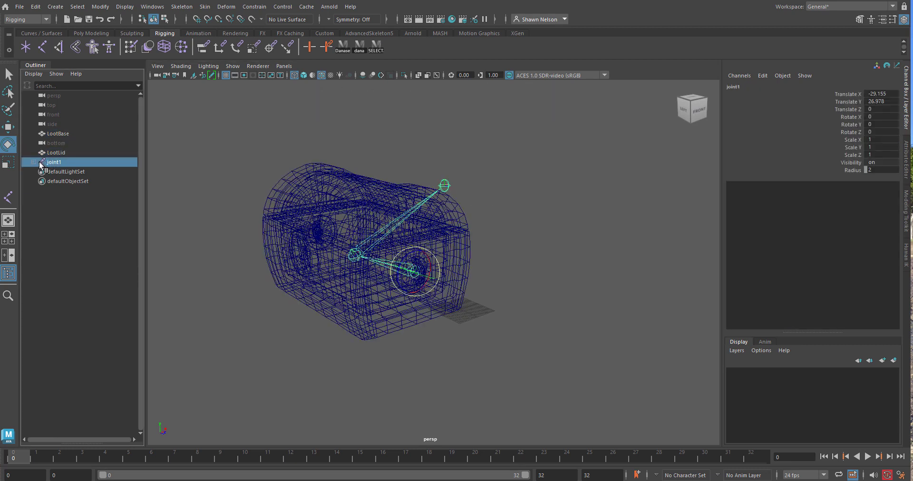
{"action": "left_click", "coordinate": [33, 163]}
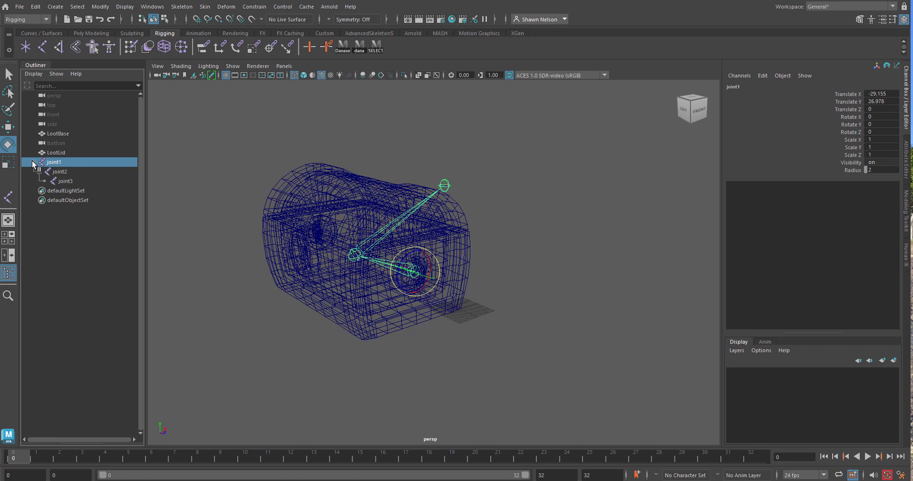
{"action": "left_click", "coordinate": [384, 326]}
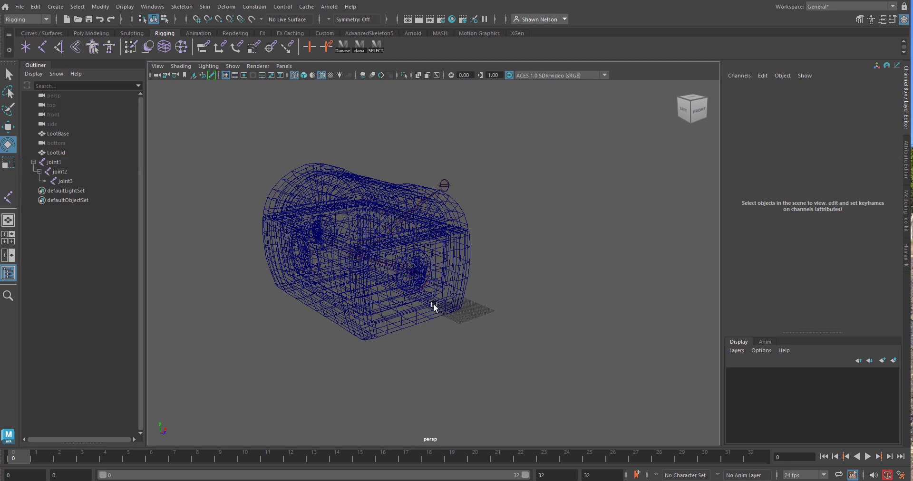
Move joint1 with its chain along Z in the top view to the middle of the chest, at about -44.45.
{"action": "left_click", "coordinate": [413, 272]}
{"action": "key", "text": "space"}
{"action": "left_click_drag", "start_coordinate": [411, 273], "coordinate": [362, 278]}
{"action": "scroll", "coordinate": [442, 279], "scroll_direction": "down", "scroll_amount": 6}
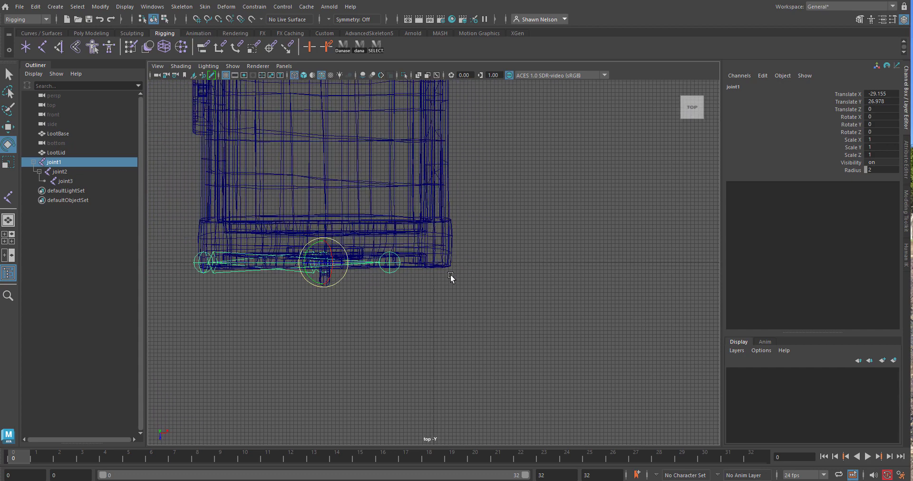
{"action": "scroll", "coordinate": [304, 224], "scroll_direction": "down", "scroll_amount": 6}
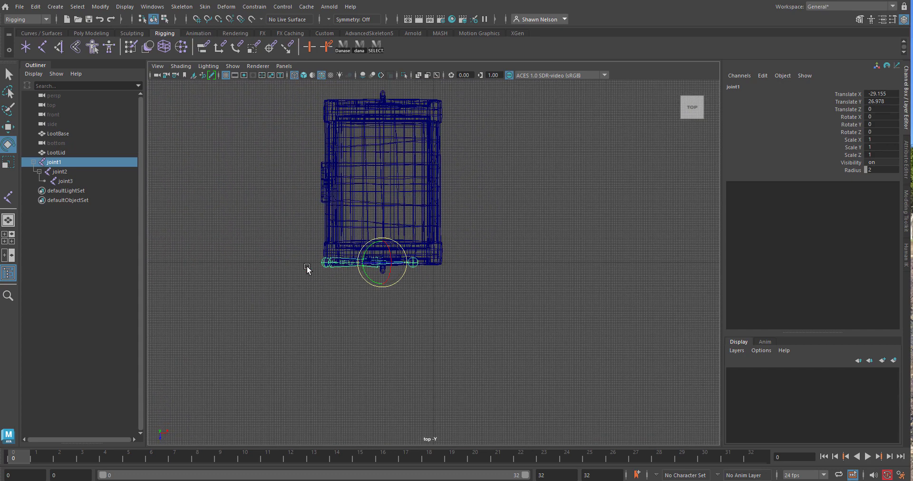
{"action": "key", "text": "w"}
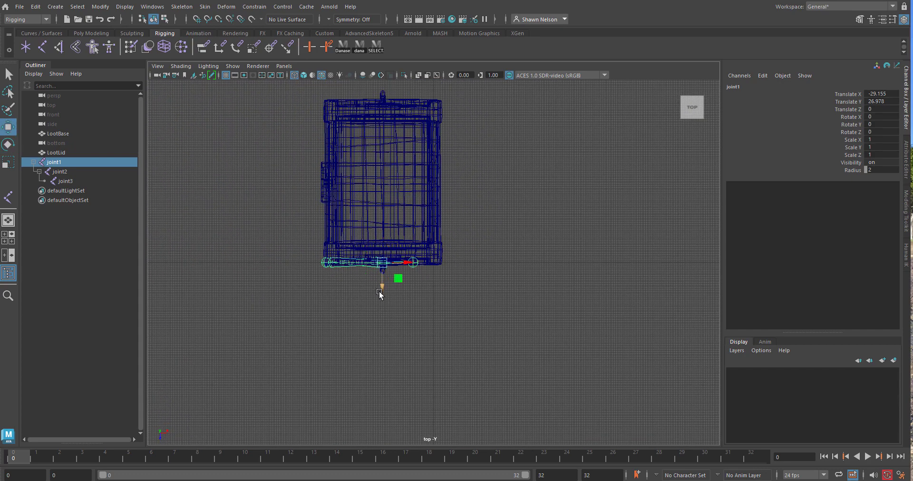
{"action": "left_click_drag", "start_coordinate": [379, 292], "coordinate": [388, 224]}
{"action": "key", "text": "space"}
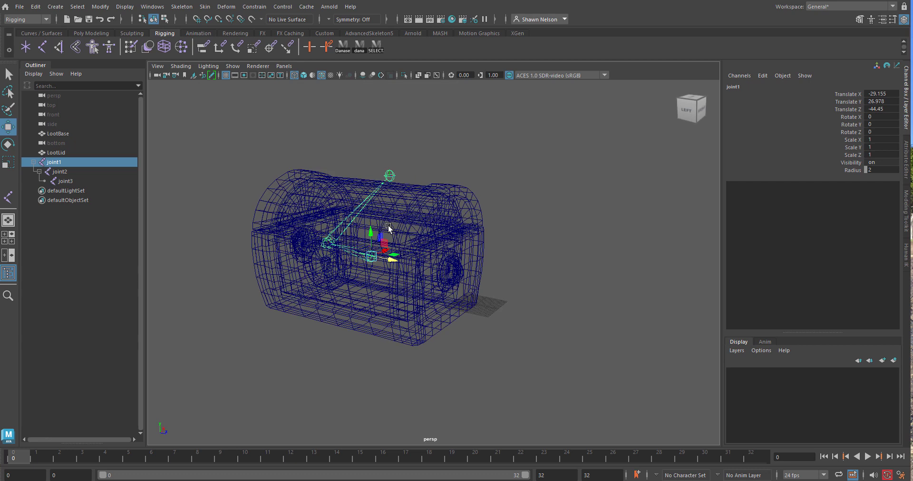
{"action": "key", "text": "5"}
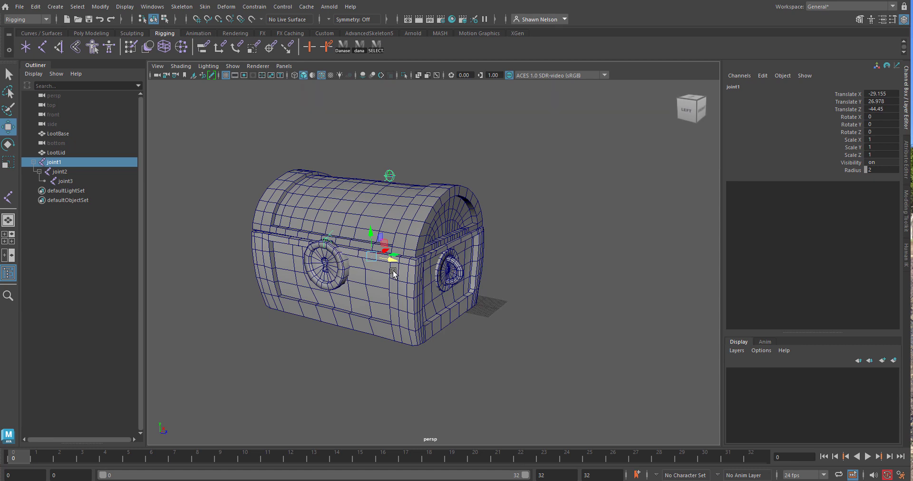
Set the Rotate tool's axis orientation to World, with joint1 selected in the wireframe front view.
{"action": "key", "text": "e"}
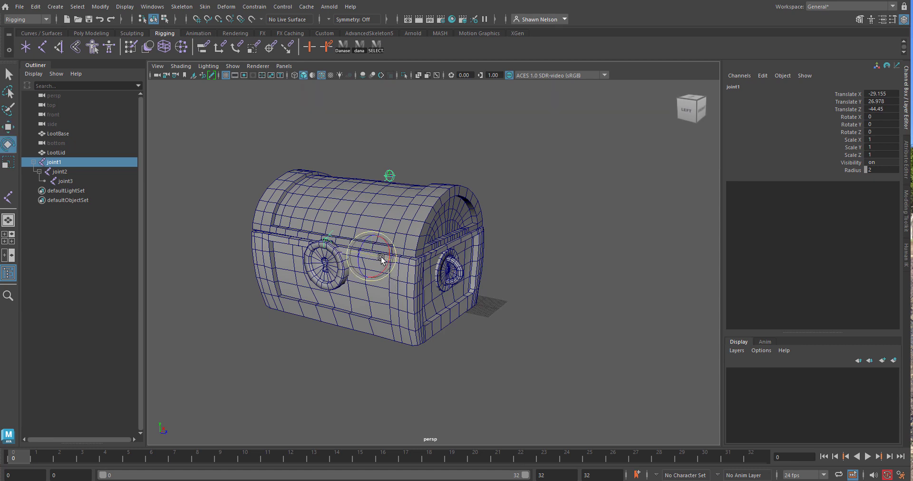
{"action": "left_click", "coordinate": [58, 163]}
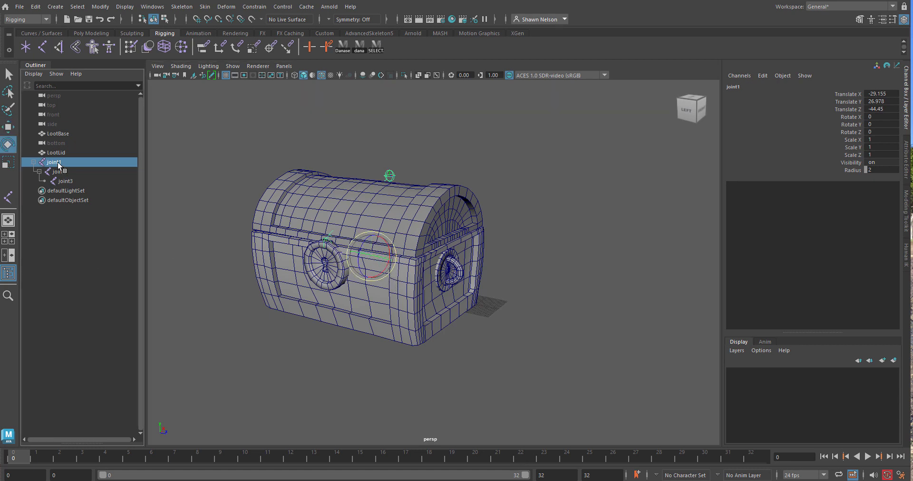
{"action": "key", "text": "space"}
{"action": "left_click_drag", "start_coordinate": [546, 242], "coordinate": [549, 266]}
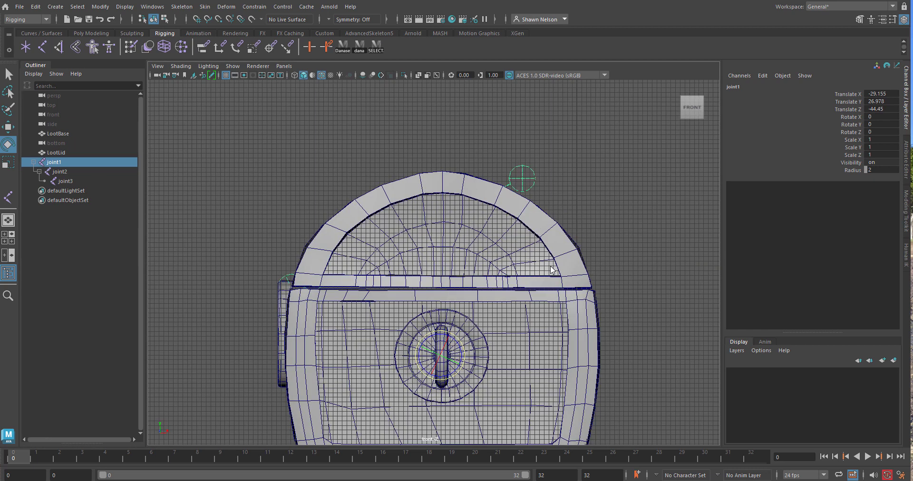
{"action": "key", "text": "4"}
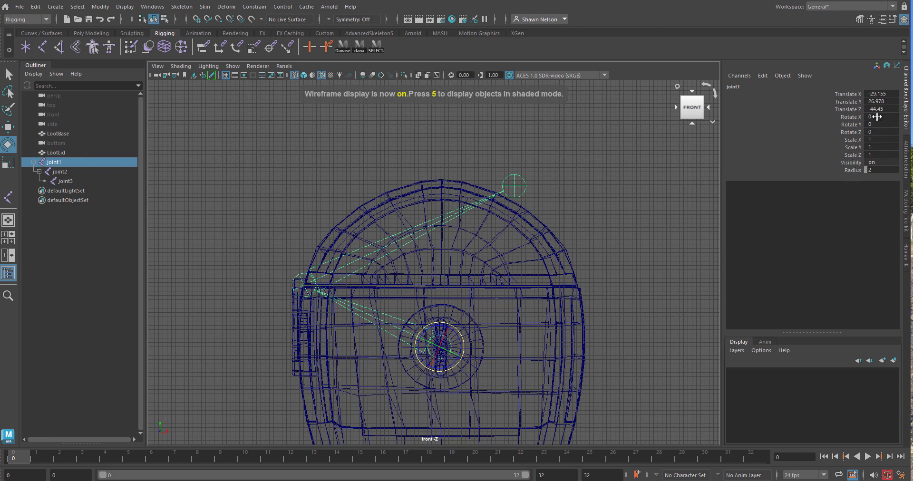
{"action": "double_click", "coordinate": [8, 145]}
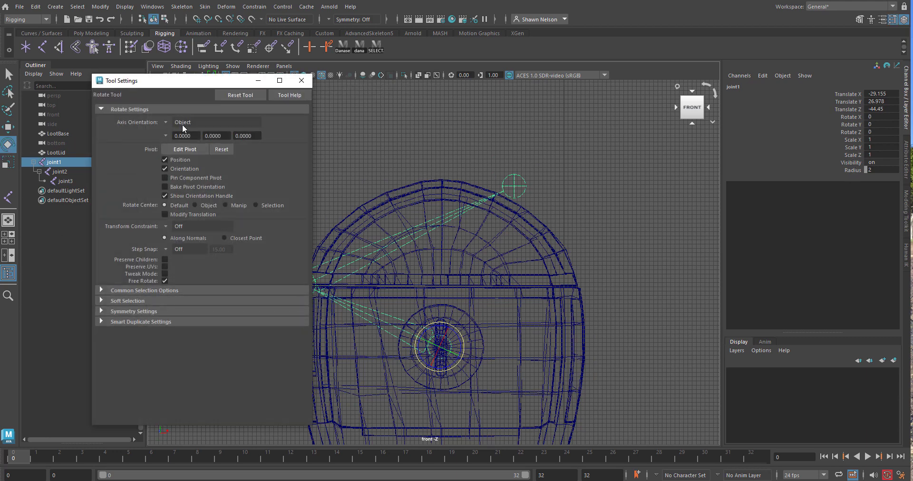
{"action": "left_click", "coordinate": [169, 126]}
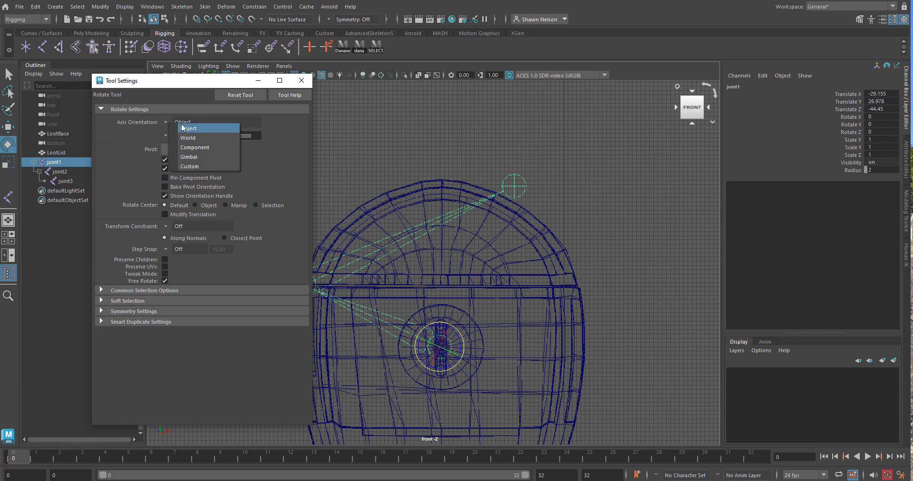
{"action": "left_click", "coordinate": [190, 137]}
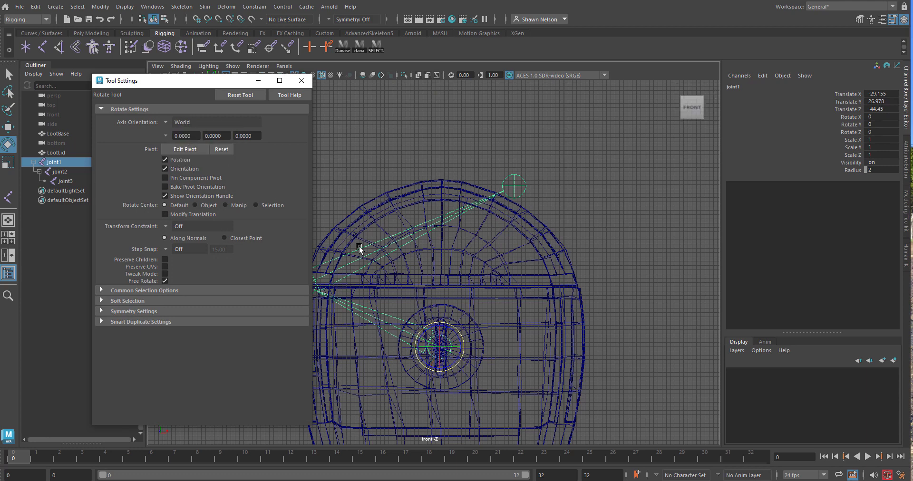
{"action": "left_click", "coordinate": [301, 80]}
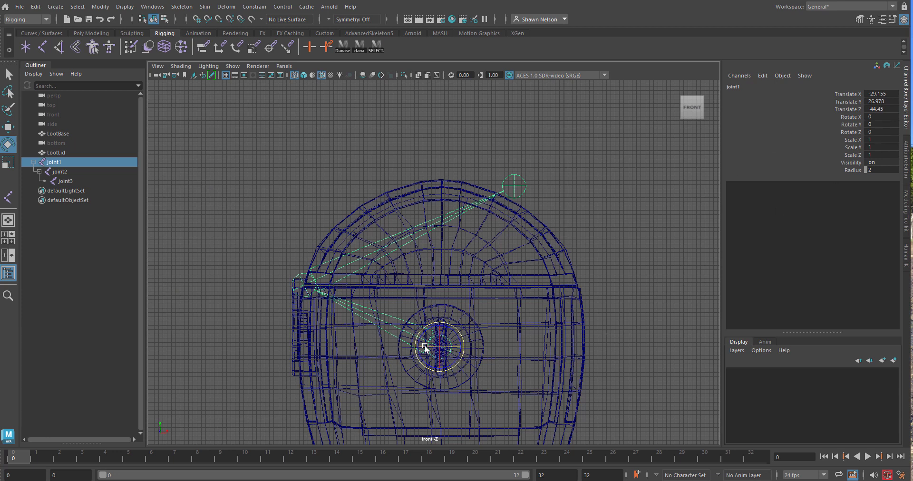
Rotate joint1 in the front and top views to about 179.922, 0.171, 131.01, putting joint2 at the opposite edge with the chain straight across the chest.
{"action": "left_click_drag", "start_coordinate": [424, 348], "coordinate": [459, 353]}
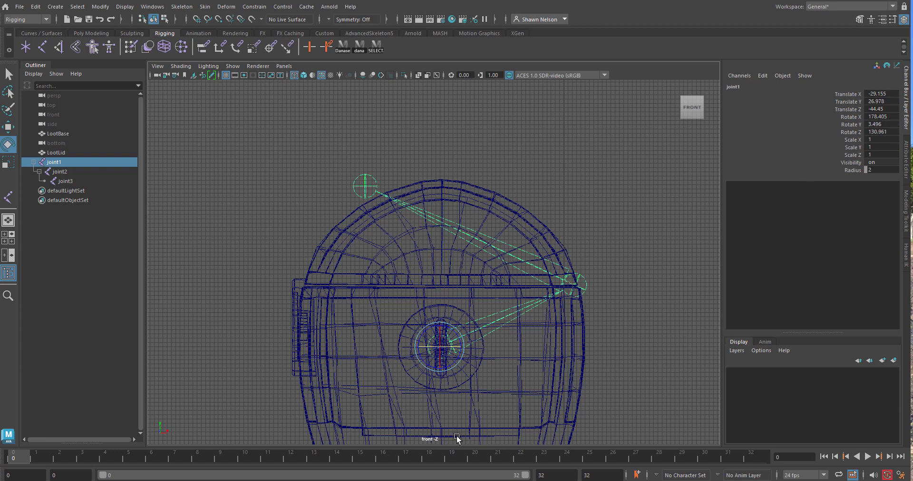
{"action": "key", "text": "space"}
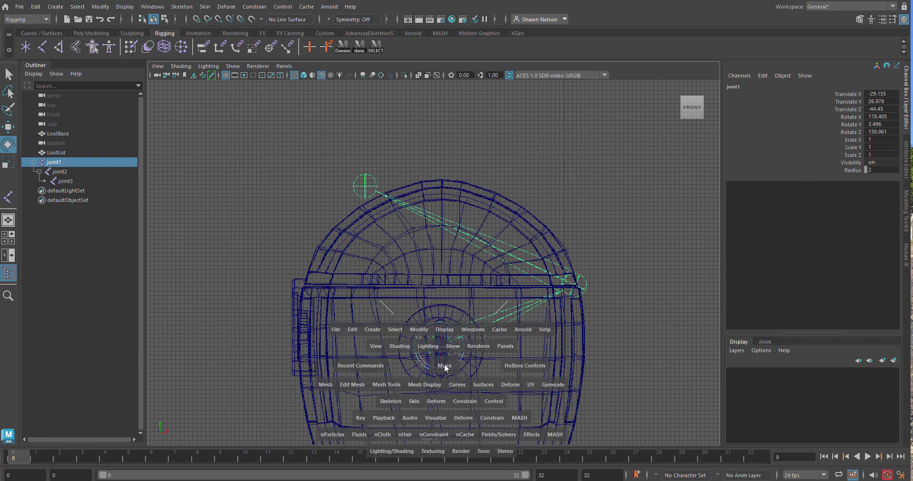
{"action": "left_click_drag", "start_coordinate": [450, 368], "coordinate": [440, 346]}
{"action": "left_click_drag", "start_coordinate": [414, 303], "coordinate": [389, 355], "text": "alt"}
{"action": "key", "text": "space"}
{"action": "left_click", "coordinate": [448, 356]}
{"action": "middle_click_drag", "start_coordinate": [482, 204], "coordinate": [523, 246], "text": "alt"}
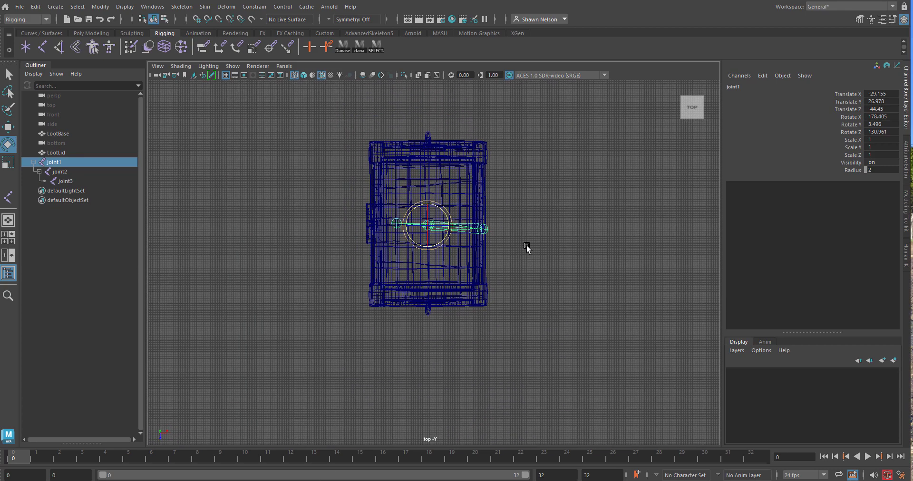
{"action": "left_click_drag", "start_coordinate": [438, 207], "coordinate": [437, 206]}
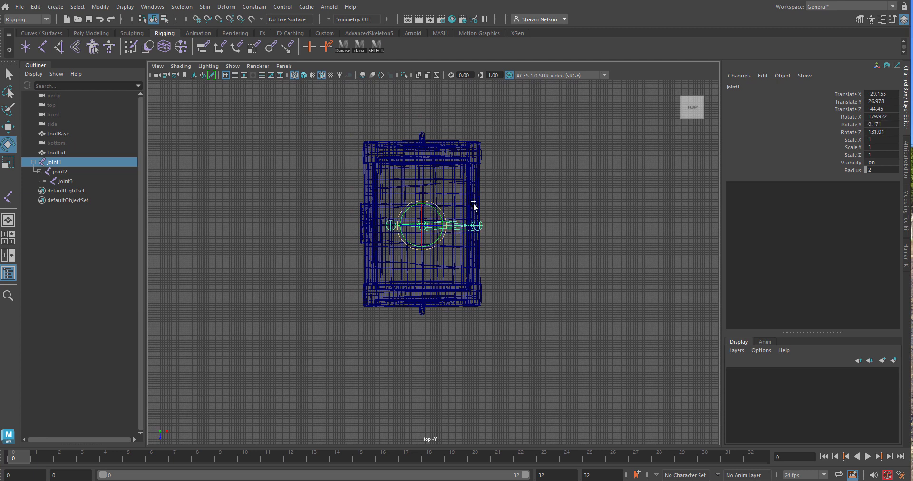
Freeze joint1's rotation so that its rotate values are zero, and clear the selection.
{"action": "left_click", "coordinate": [100, 6]}
{"action": "mouse_move", "coordinate": [123, 6]}
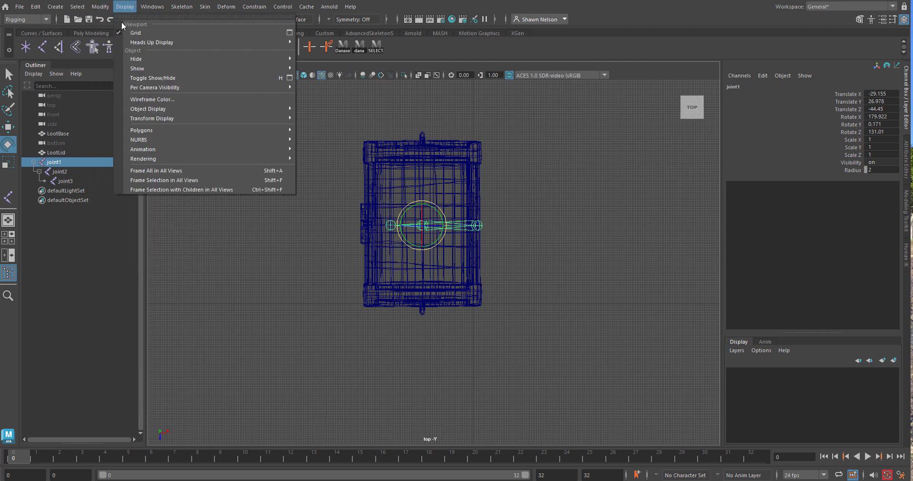
{"action": "left_click", "coordinate": [125, 55]}
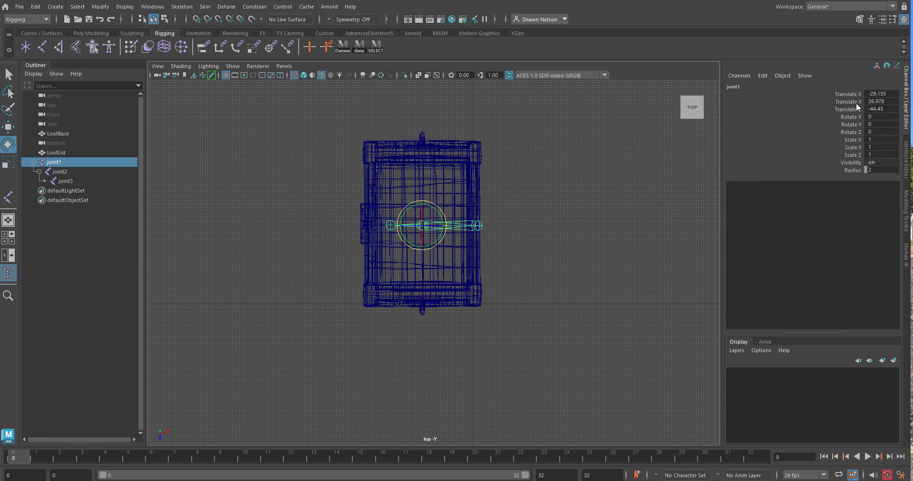
{"action": "left_click", "coordinate": [576, 278]}
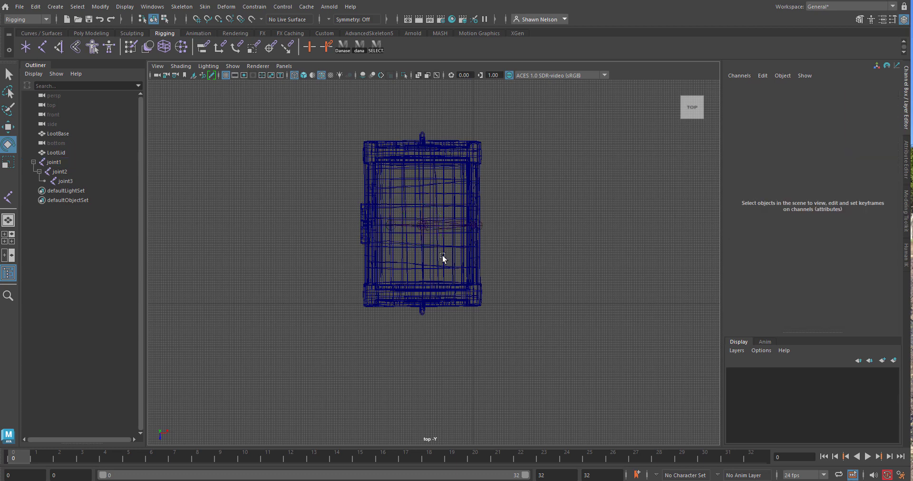
Compare the joint chain, LootBase and LootLid in the front view by selecting each in turn.
{"action": "key", "text": "space"}
{"action": "left_click_drag", "start_coordinate": [442, 257], "coordinate": [441, 277]}
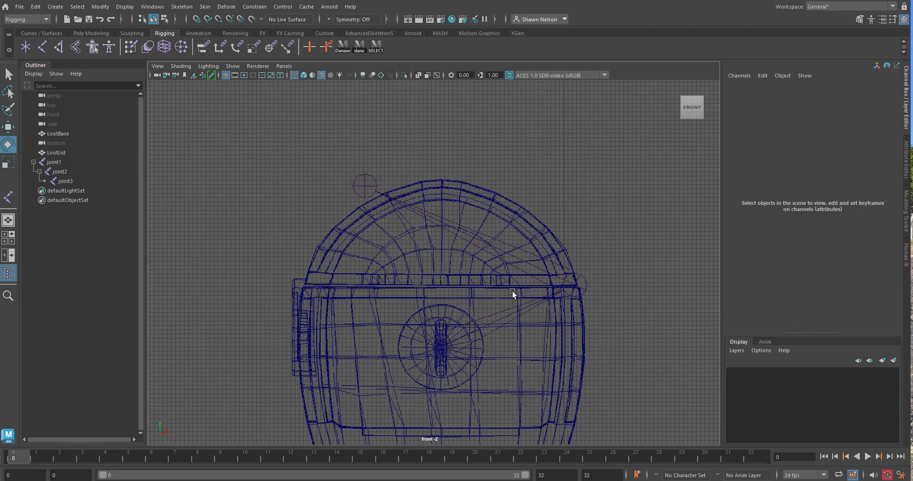
{"action": "left_click", "coordinate": [438, 344]}
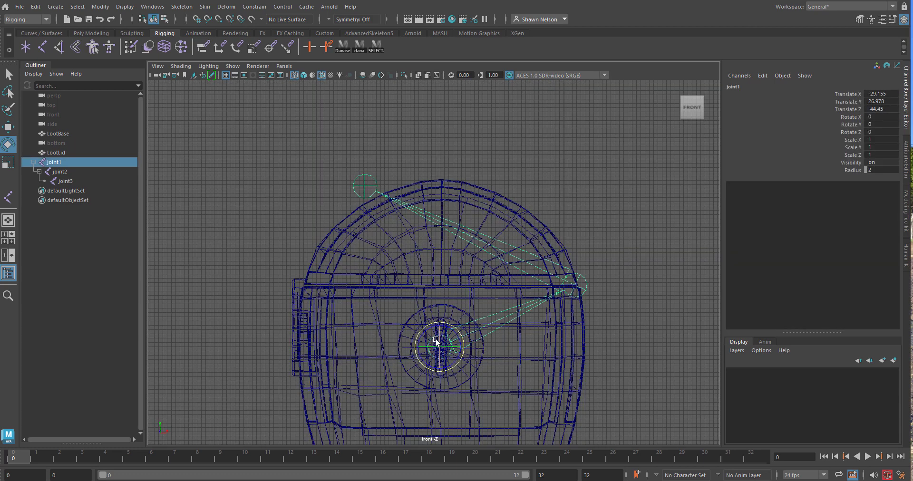
{"action": "left_click", "coordinate": [292, 283]}
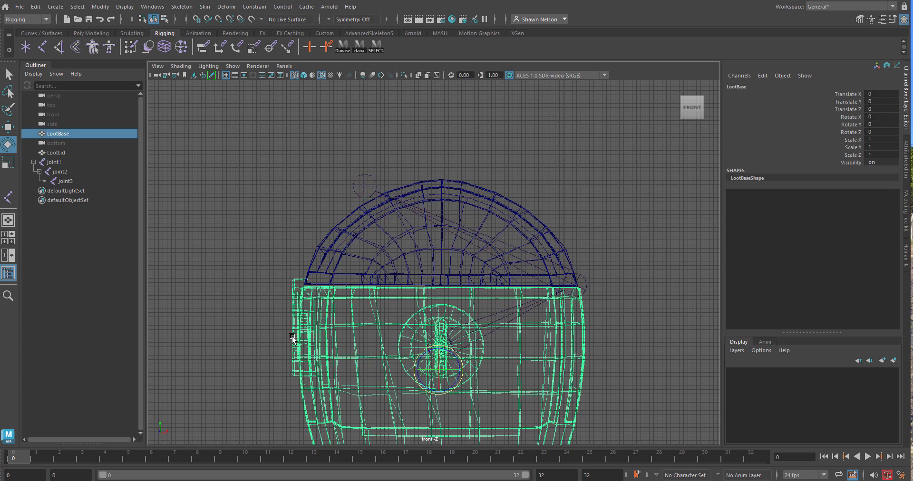
{"action": "left_click", "coordinate": [425, 249]}
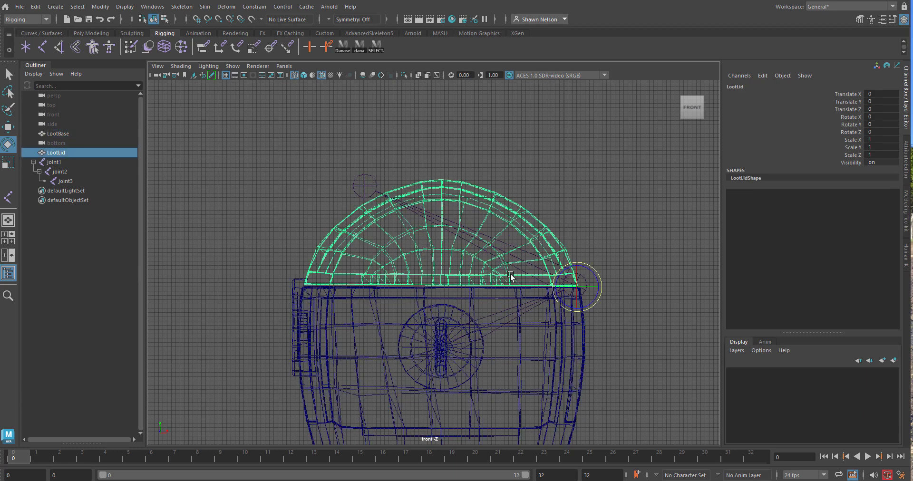
Try moving joint2 away from the chest and back near the lid's rear edge in the front view.
{"action": "left_click", "coordinate": [593, 290]}
{"action": "left_click", "coordinate": [588, 285]}
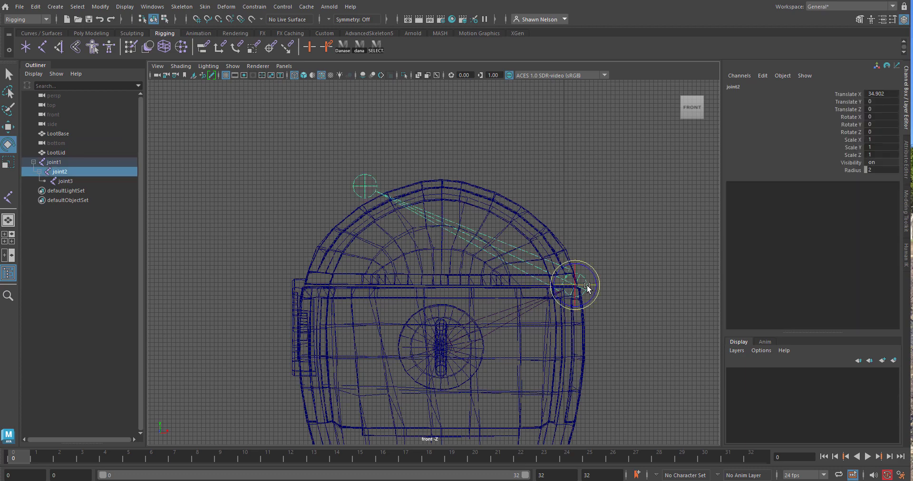
{"action": "right_click_drag", "start_coordinate": [589, 248], "coordinate": [701, 391], "text": "alt"}
{"action": "middle_click_drag", "start_coordinate": [672, 354], "coordinate": [544, 297], "text": "alt"}
{"action": "right_click_drag", "start_coordinate": [538, 267], "coordinate": [507, 278], "text": "alt"}
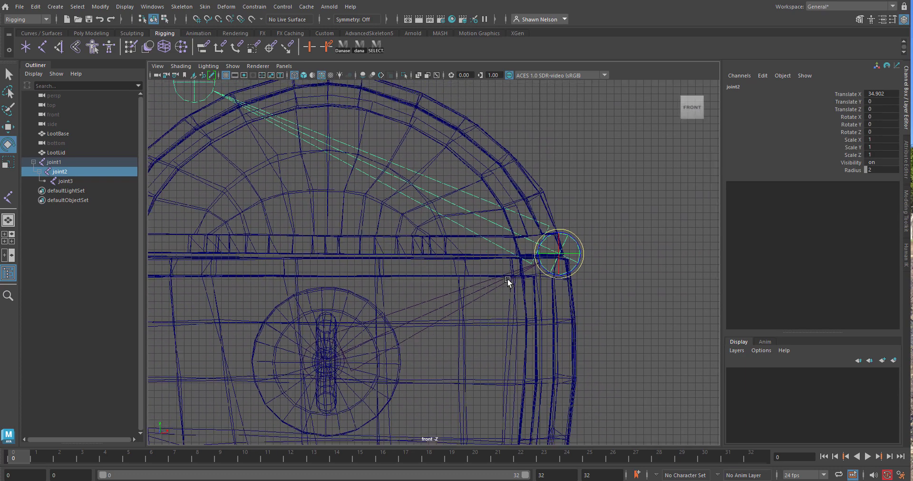
{"action": "key", "text": "w"}
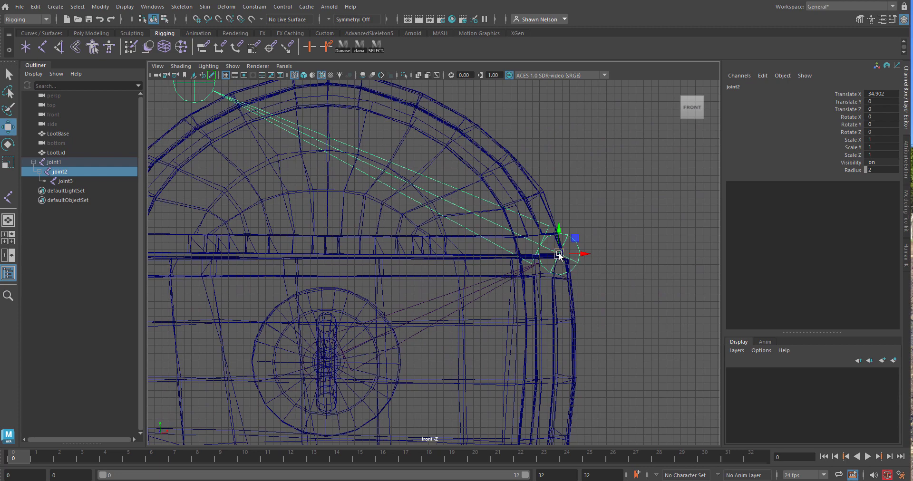
{"action": "left_click_drag", "start_coordinate": [560, 254], "coordinate": [685, 156]}
{"action": "right_click_drag", "start_coordinate": [685, 156], "coordinate": [649, 218], "text": "alt"}
{"action": "scroll", "coordinate": [648, 218], "scroll_direction": "down", "scroll_amount": 2}
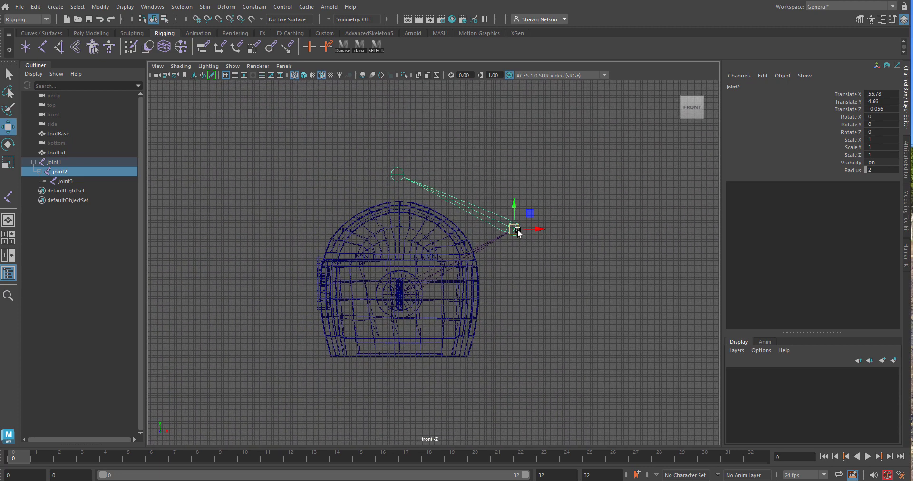
{"action": "left_click_drag", "start_coordinate": [519, 228], "coordinate": [488, 252]}
{"action": "scroll", "coordinate": [487, 252], "scroll_direction": "up", "scroll_amount": 5}
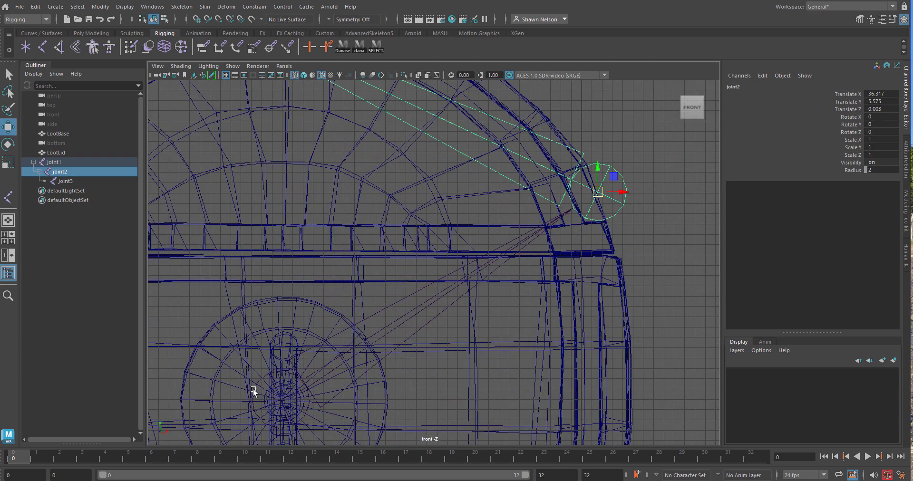
Place joint2 at the hinge corner where lid and base meet, at about 35.068, -0.391, -0.001.
{"action": "left_click_drag", "start_coordinate": [598, 192], "coordinate": [628, 242]}
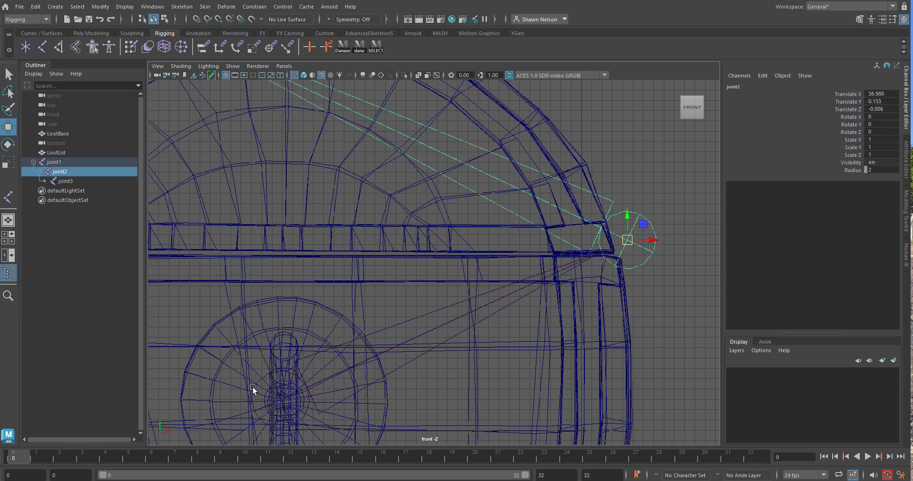
{"action": "left_click", "coordinate": [280, 399]}
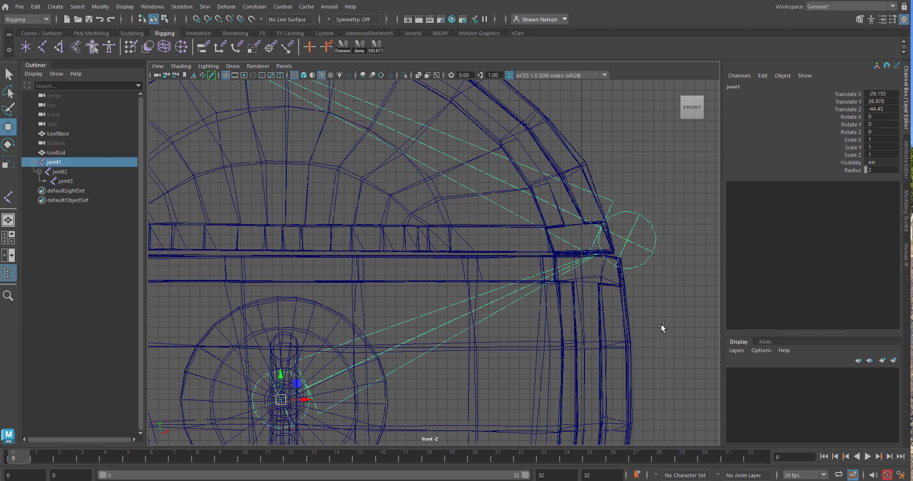
{"action": "left_click", "coordinate": [630, 237]}
{"action": "left_click_drag", "start_coordinate": [630, 238], "coordinate": [612, 257]}
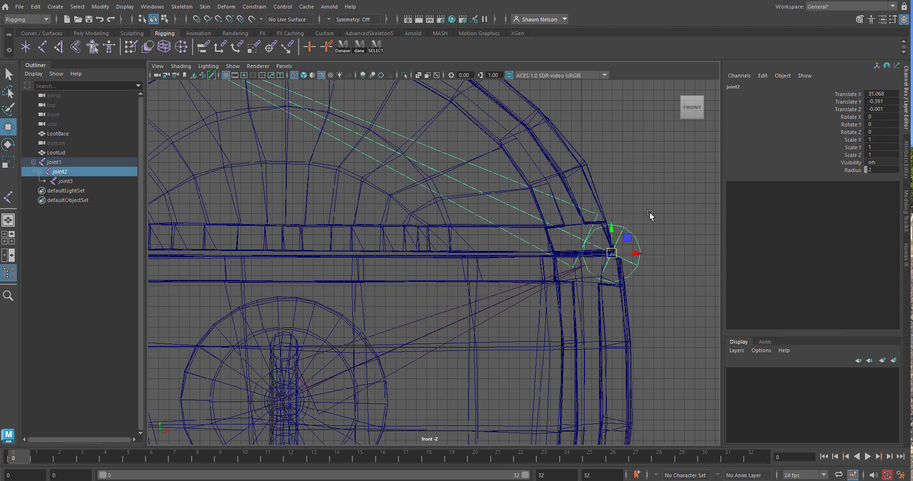
Move joint3 just outside the lid's upper front edge in the front view, to about 57.963, -5.169, -0.018.
{"action": "scroll", "coordinate": [649, 213], "scroll_direction": "down", "scroll_amount": 3}
{"action": "left_click", "coordinate": [219, 102]}
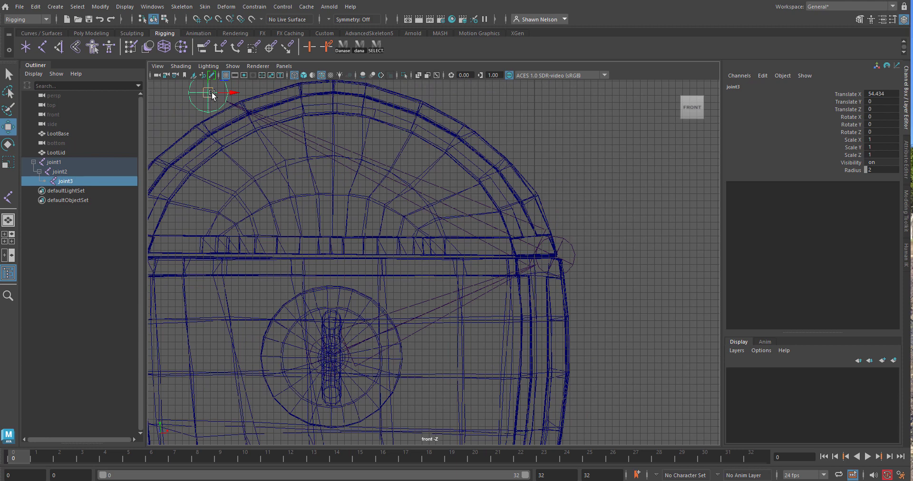
{"action": "left_click_drag", "start_coordinate": [210, 96], "coordinate": [174, 118]}
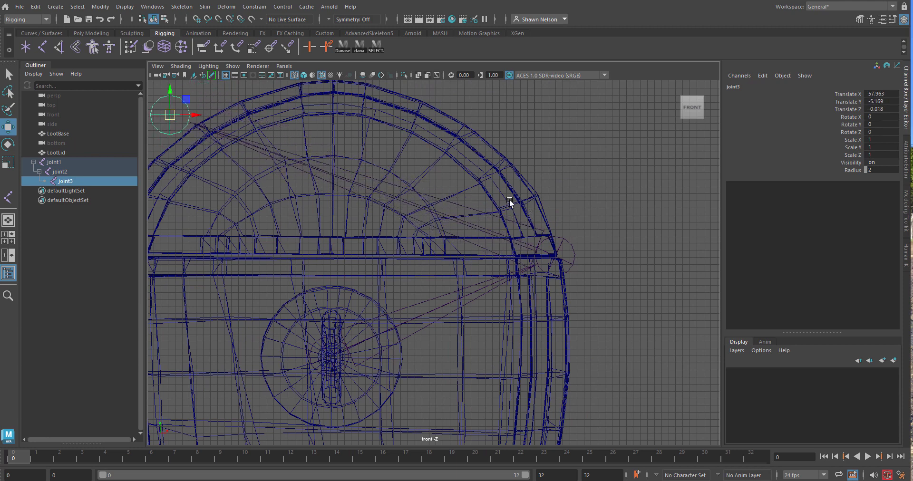
In the perspective view, compare the two chest meshes with the chain by selecting LootLid with LootBase, and joint1 through joint3 together.
{"action": "scroll", "coordinate": [598, 162], "scroll_direction": "down", "scroll_amount": 4}
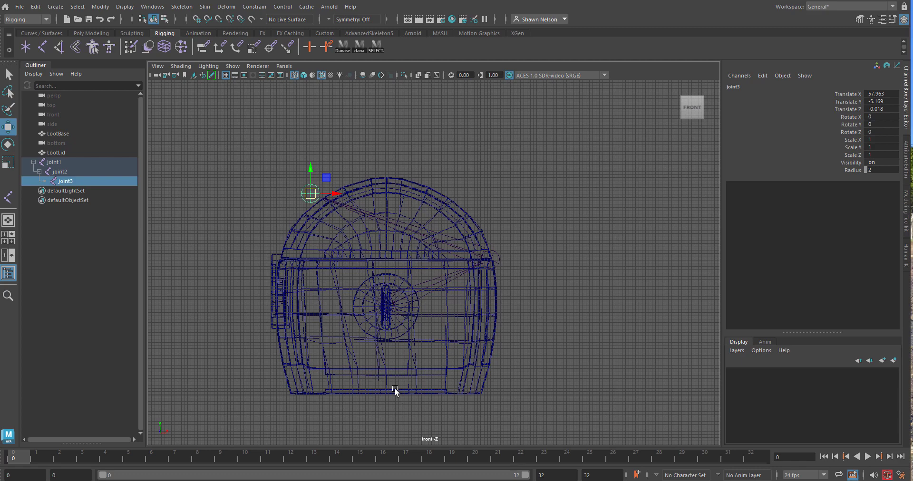
{"action": "key", "text": "space"}
{"action": "left_click_drag", "start_coordinate": [430, 333], "coordinate": [427, 300]}
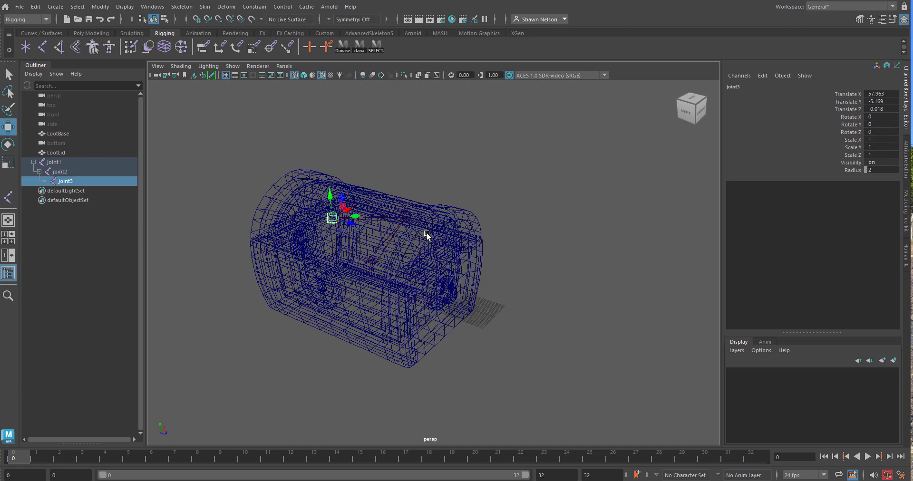
{"action": "left_click", "coordinate": [419, 262]}
{"action": "left_click", "coordinate": [405, 325], "text": "shift"}
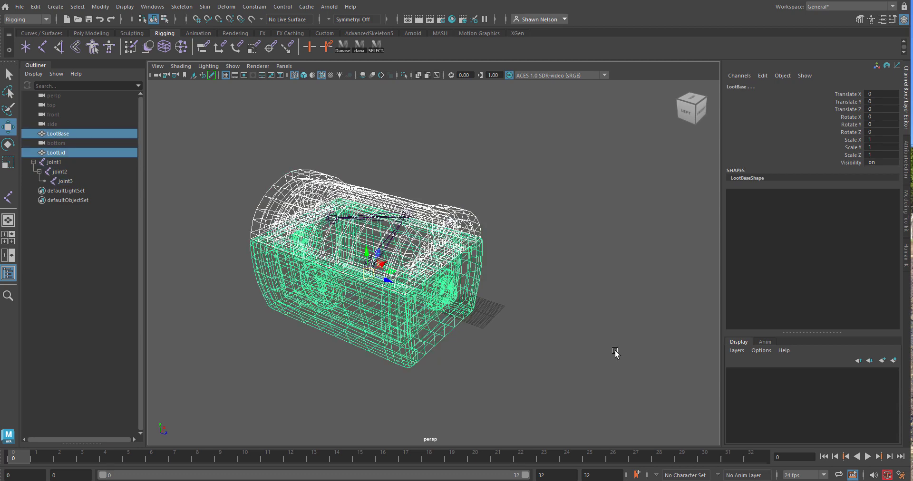
{"action": "left_click", "coordinate": [615, 353]}
{"action": "left_click", "coordinate": [388, 244]}
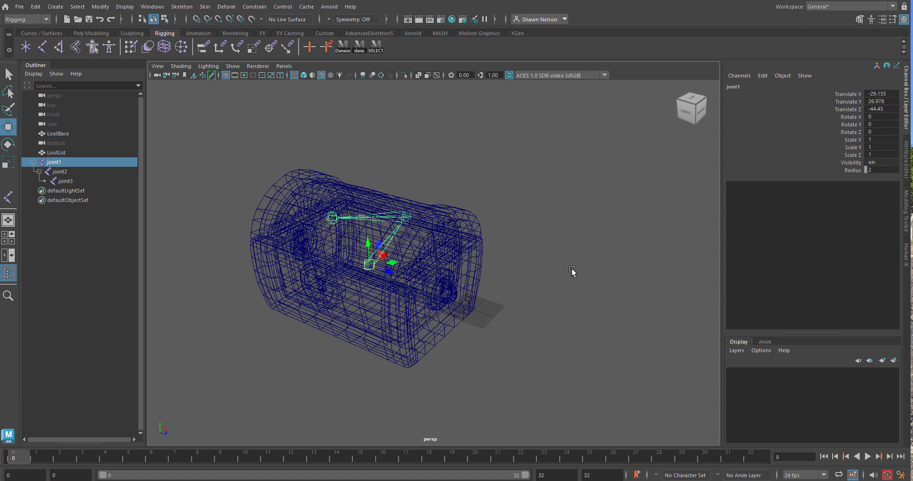
{"action": "left_click", "coordinate": [60, 181], "text": "shift"}
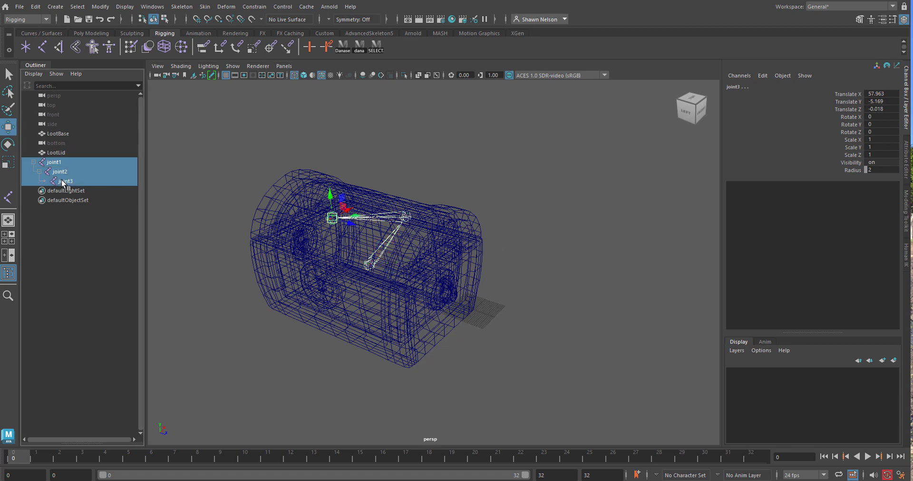
{"action": "left_click_drag", "start_coordinate": [636, 360], "coordinate": [591, 361], "text": "alt"}
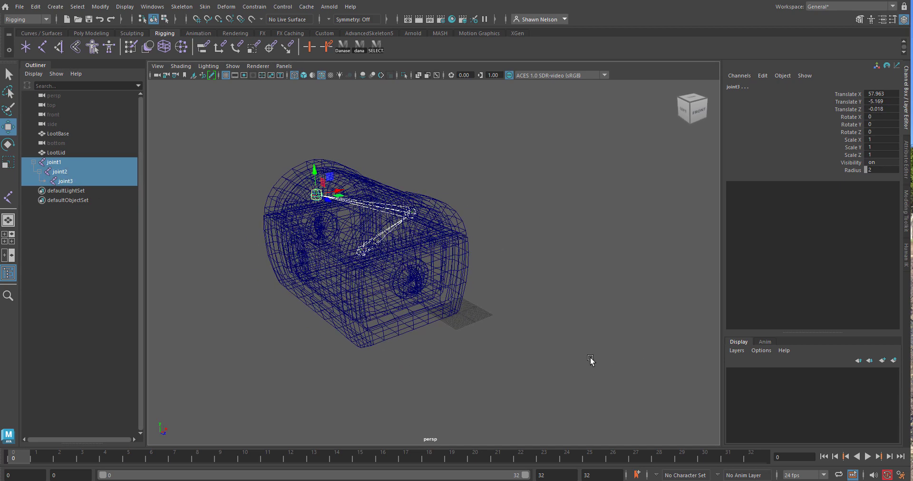
Examine how the joints sit inside the chest from several angles, selecting LootBase, joint2 and LootLid in turn.
{"action": "left_click", "coordinate": [482, 228]}
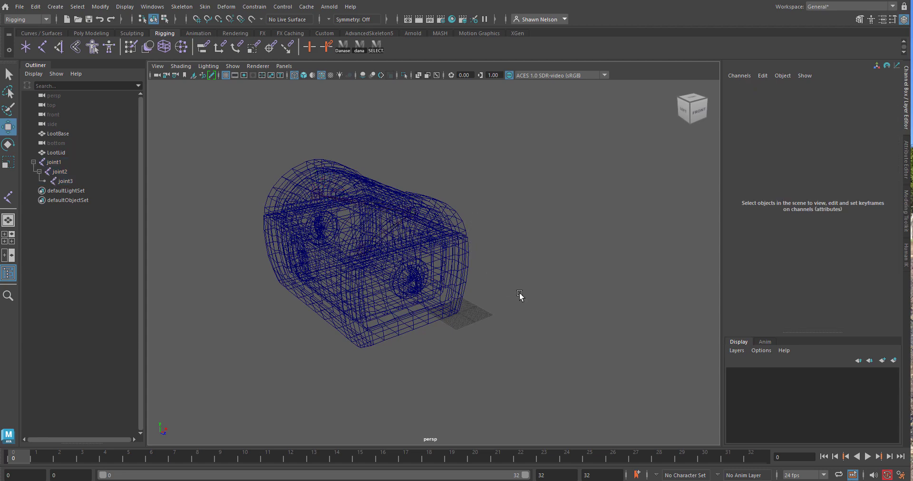
{"action": "middle_click_drag", "start_coordinate": [519, 294], "coordinate": [567, 327], "text": "alt"}
{"action": "left_click_drag", "start_coordinate": [560, 335], "coordinate": [379, 341], "text": "alt"}
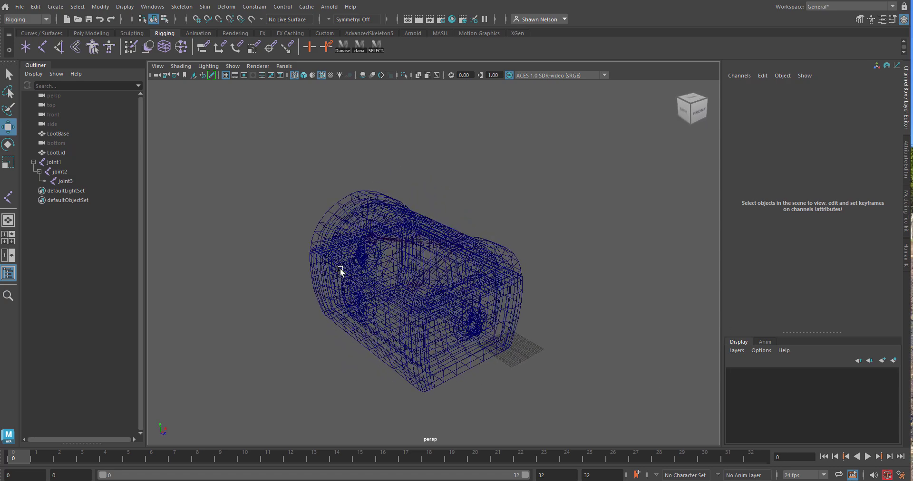
{"action": "left_click", "coordinate": [458, 329]}
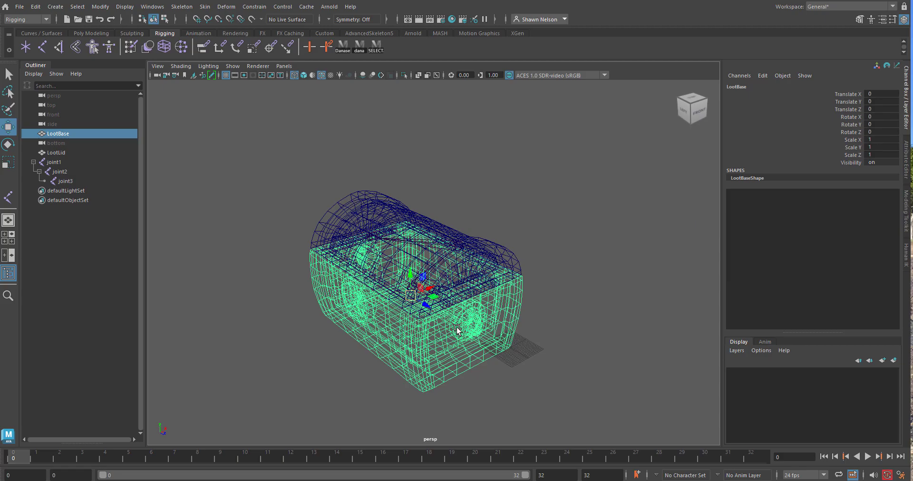
{"action": "right_click_drag", "start_coordinate": [518, 227], "coordinate": [569, 348], "text": "alt"}
{"action": "mouse_move", "coordinate": [569, 348]}
{"action": "left_mouse_down", "text": "alt"}
{"action": "mouse_move", "coordinate": [563, 344]}
{"action": "mouse_move", "coordinate": [576, 335]}
{"action": "left_mouse_up", "text": "alt"}
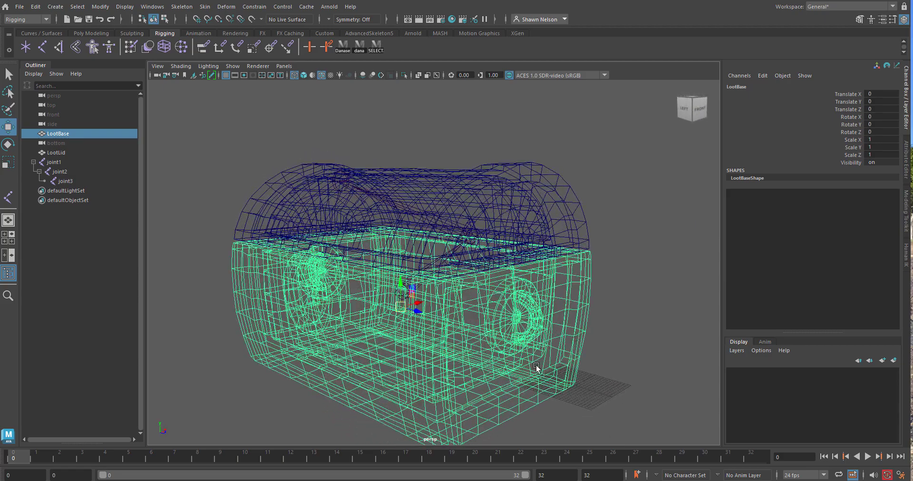
{"action": "right_click_drag", "start_coordinate": [534, 381], "coordinate": [529, 339], "text": "alt"}
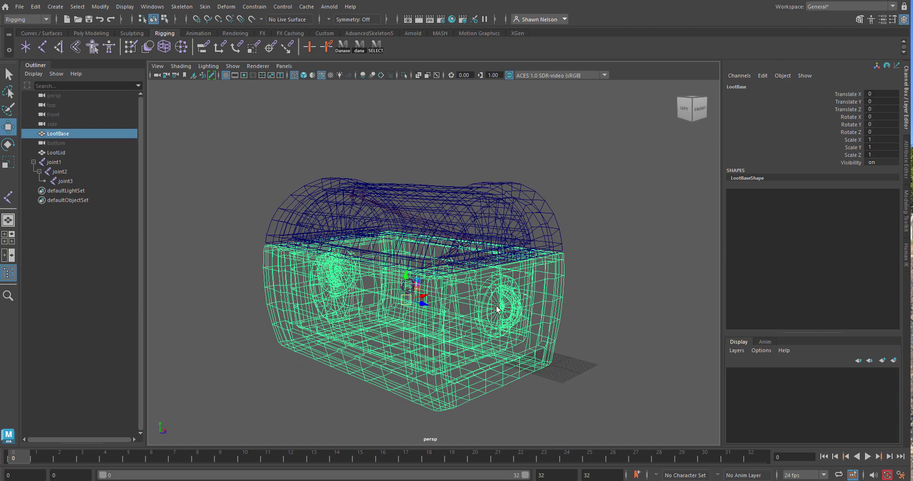
{"action": "left_click_drag", "start_coordinate": [495, 310], "coordinate": [545, 314], "text": "alt"}
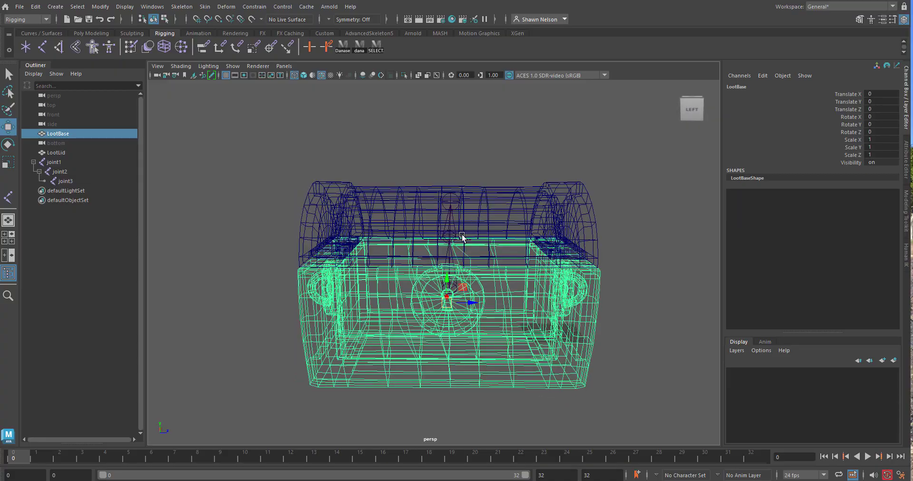
{"action": "left_click_drag", "start_coordinate": [464, 242], "coordinate": [507, 249], "text": "alt"}
{"action": "left_click", "coordinate": [452, 218]}
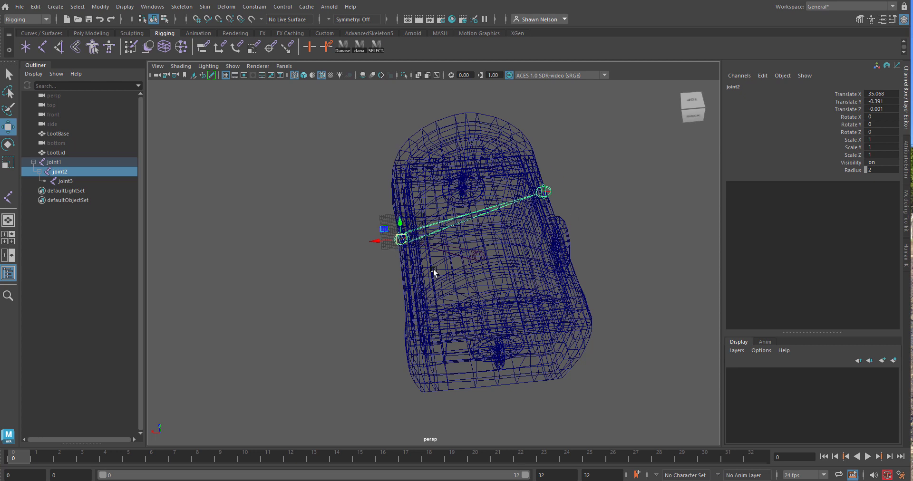
{"action": "left_click", "coordinate": [486, 196]}
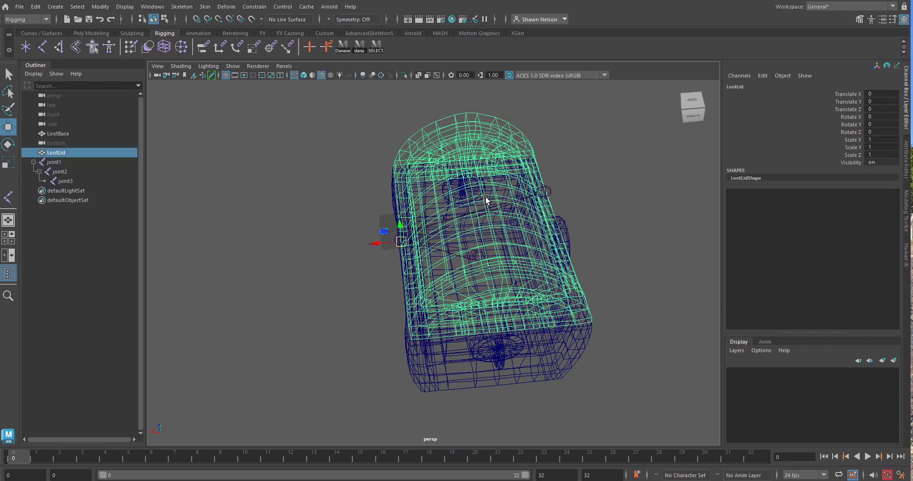
Show LootLid's vertices in wireframe and select a band across the middle of the lid, followed by a small cluster at its edge.
{"action": "left_click_drag", "start_coordinate": [469, 199], "coordinate": [401, 129], "text": "alt"}
{"action": "right_click", "coordinate": [415, 141]}
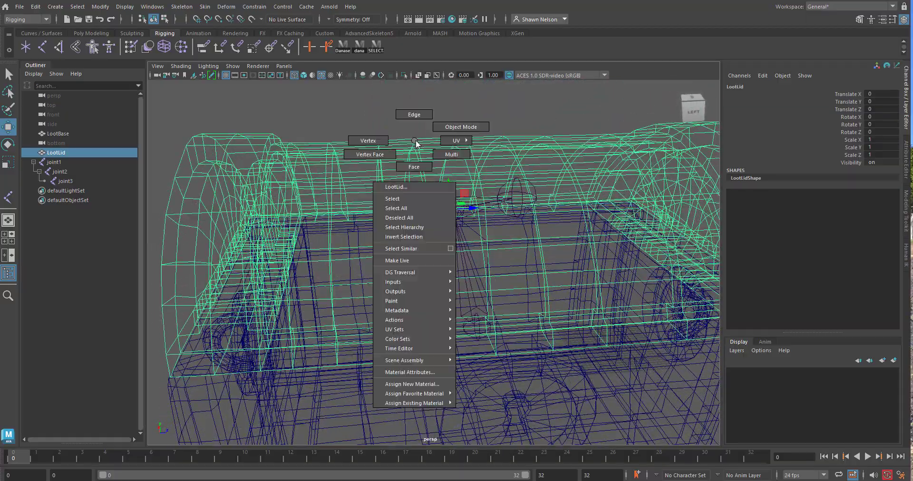
{"action": "left_click", "coordinate": [364, 140]}
{"action": "left_click_drag", "start_coordinate": [392, 119], "coordinate": [436, 199]}
{"action": "left_click_drag", "start_coordinate": [516, 144], "coordinate": [556, 199], "text": "alt"}
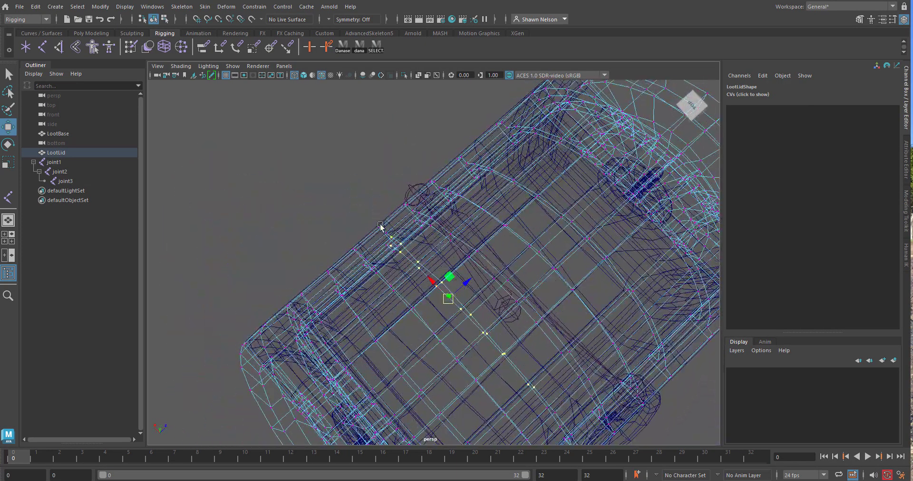
{"action": "left_click_drag", "start_coordinate": [342, 220], "coordinate": [404, 282]}
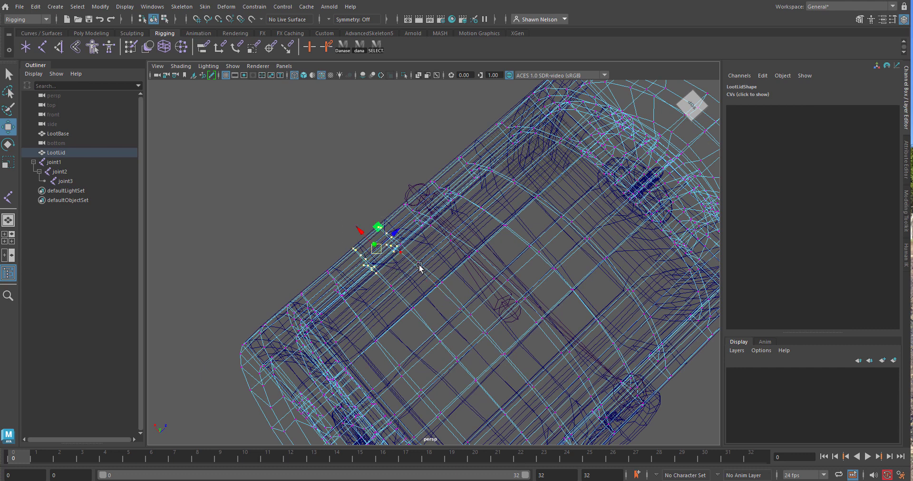
Show the chest shaded and select a single face on top of LootLid in face mode.
{"action": "key", "text": "5"}
{"action": "right_click_drag", "start_coordinate": [457, 287], "coordinate": [460, 237]}
{"action": "left_click", "coordinate": [474, 284]}
{"action": "left_click", "coordinate": [476, 284]}
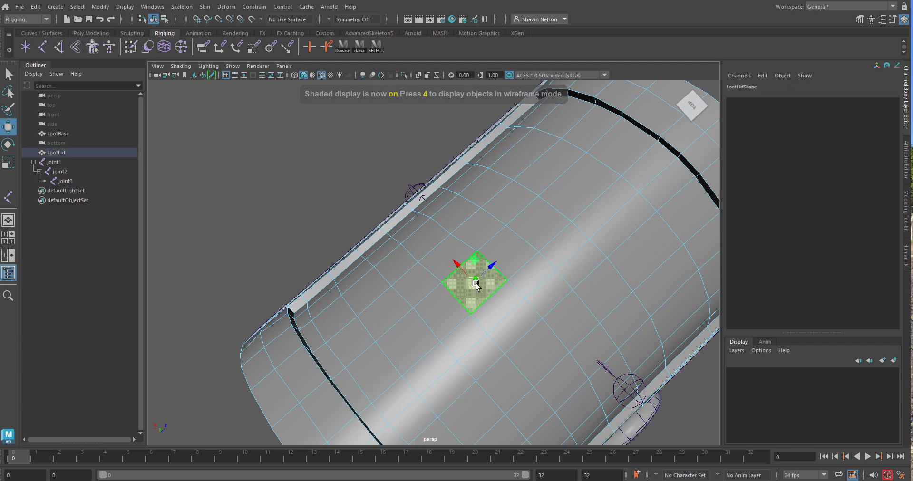
{"action": "scroll", "coordinate": [446, 285], "scroll_direction": "up", "scroll_amount": 5}
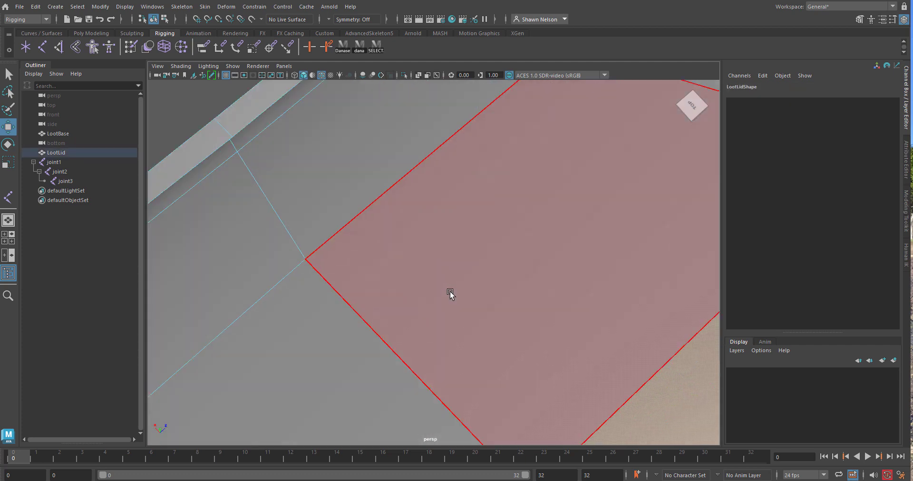
In vertex mode, select the four corner vertices of one face on top of LootLid and nudge them slightly along the X axis.
{"action": "scroll", "coordinate": [448, 295], "scroll_direction": "down", "scroll_amount": 3}
{"action": "right_click", "coordinate": [462, 338]}
{"action": "right_click_drag", "start_coordinate": [463, 338], "coordinate": [412, 219]}
{"action": "left_click", "coordinate": [383, 259]}
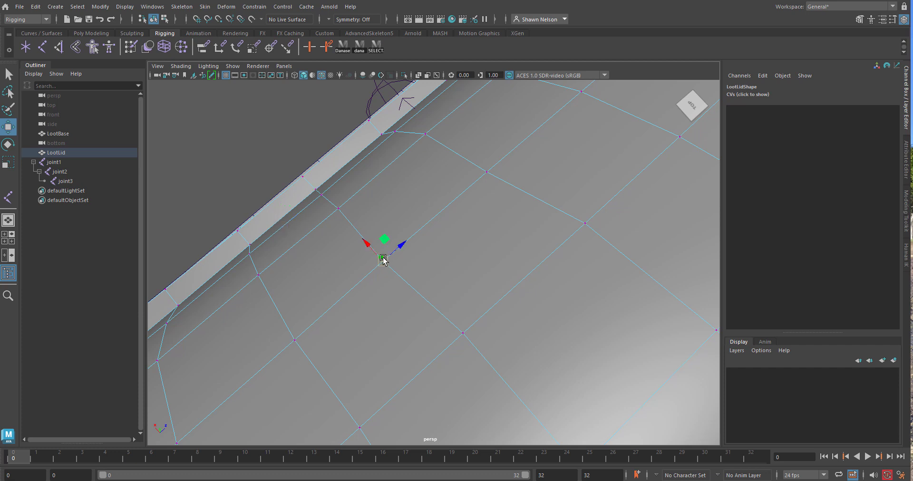
{"action": "left_click", "coordinate": [487, 171]}
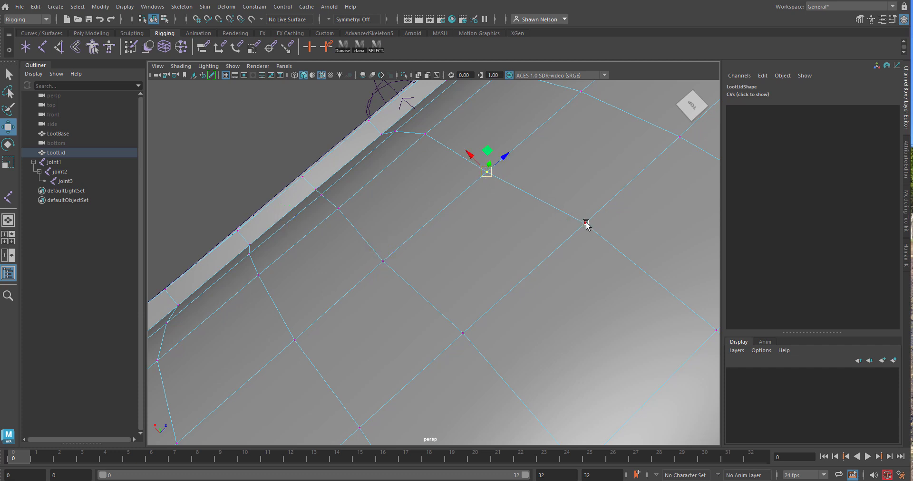
{"action": "left_click", "coordinate": [582, 224]}
{"action": "left_click", "coordinate": [462, 333], "text": "shift"}
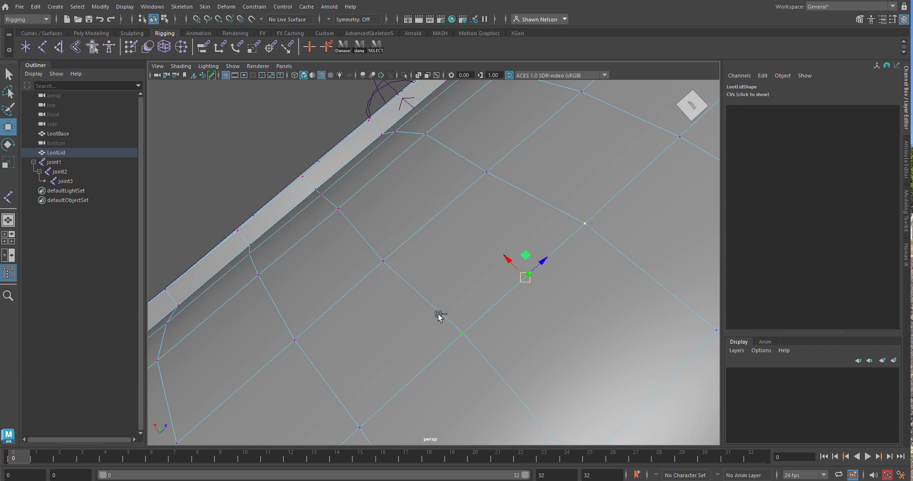
{"action": "left_click", "coordinate": [382, 260], "text": "shift"}
{"action": "left_click", "coordinate": [487, 170], "text": "shift"}
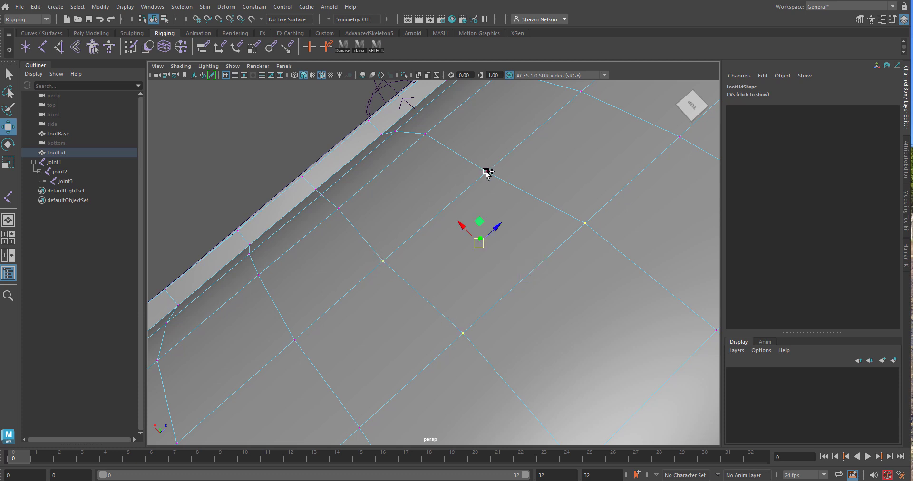
{"action": "mouse_move", "coordinate": [460, 224]}
{"action": "left_mouse_down"}
{"action": "mouse_move", "coordinate": [451, 208]}
{"action": "mouse_move", "coordinate": [461, 224]}
{"action": "left_mouse_up"}
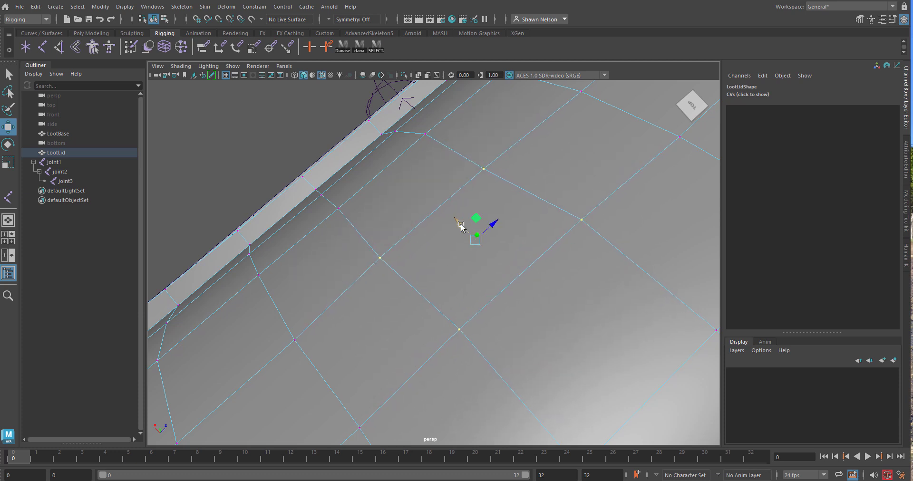
Select single LootLid vertices, first in shaded display and again in wireframe from a lower side angle.
{"action": "left_click", "coordinate": [584, 304]}
{"action": "scroll", "coordinate": [552, 293], "scroll_direction": "down", "scroll_amount": 4}
{"action": "scroll", "coordinate": [552, 285], "scroll_direction": "down", "scroll_amount": 3}
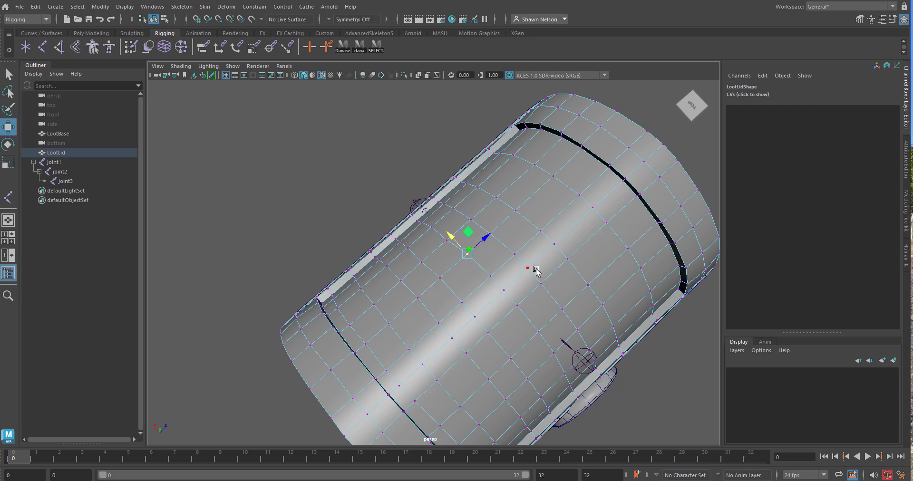
{"action": "left_click_drag", "start_coordinate": [481, 322], "coordinate": [456, 298], "text": "alt"}
{"action": "key", "text": "4"}
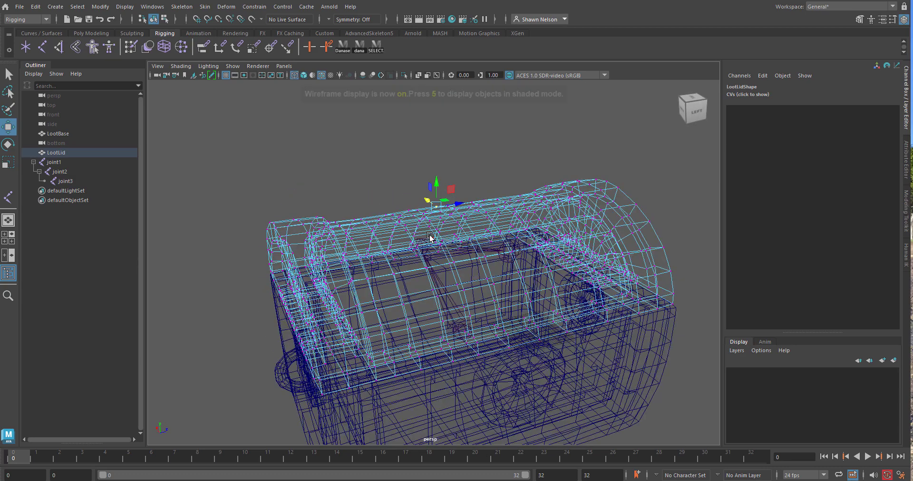
{"action": "left_click", "coordinate": [449, 299]}
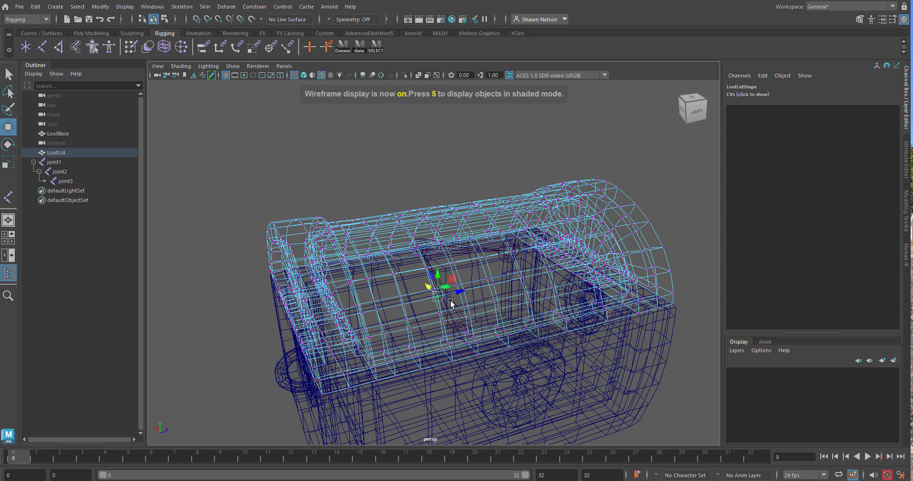
Examine the joint chain by selecting joint1 and joint2 individually, joint1 through joint3 together, and joint3 alone.
{"action": "left_click", "coordinate": [54, 162]}
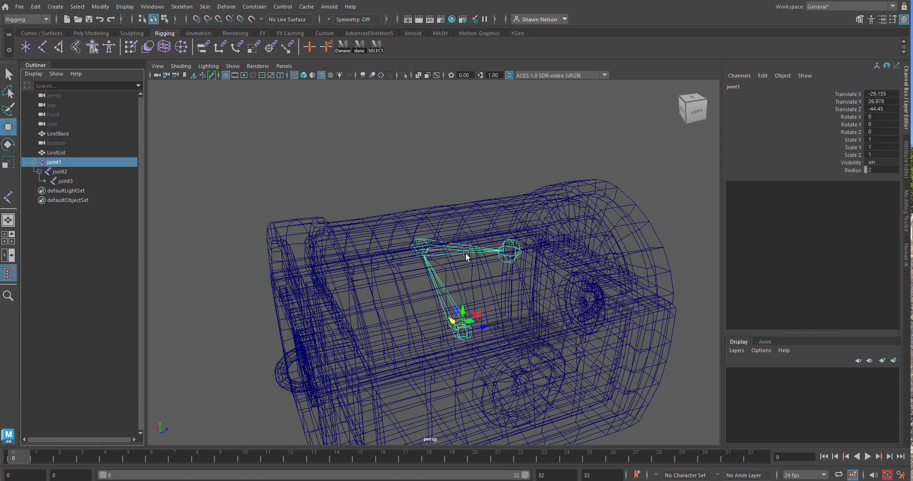
{"action": "left_click", "coordinate": [466, 253]}
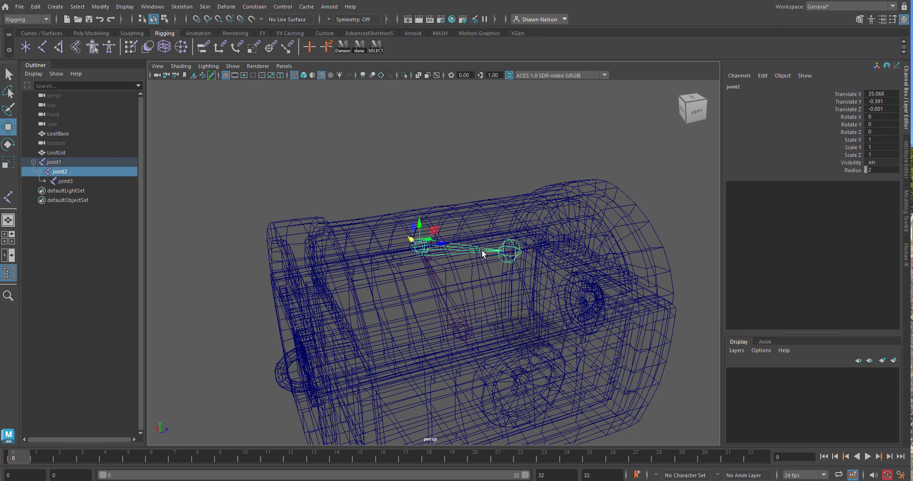
{"action": "mouse_move", "coordinate": [461, 306]}
{"action": "left_mouse_down", "text": "alt"}
{"action": "mouse_move", "coordinate": [470, 327]}
{"action": "mouse_move", "coordinate": [467, 311]}
{"action": "left_mouse_up", "text": "alt"}
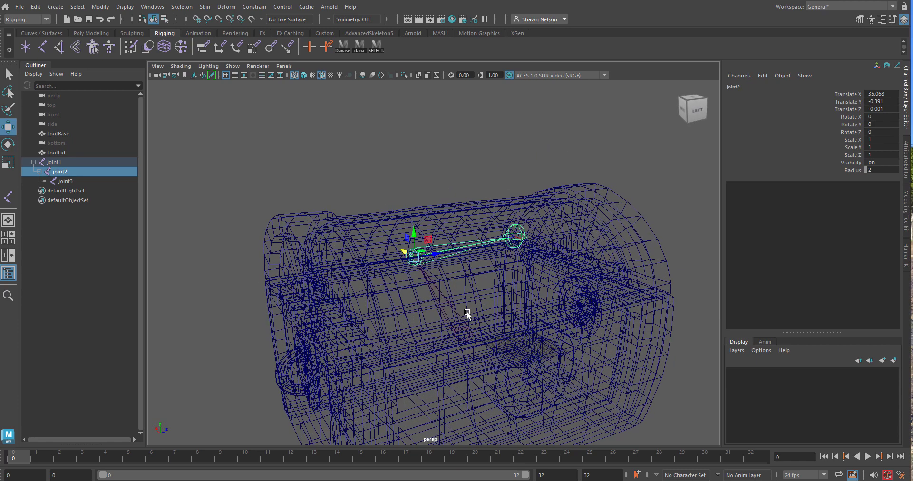
{"action": "left_click", "coordinate": [53, 162]}
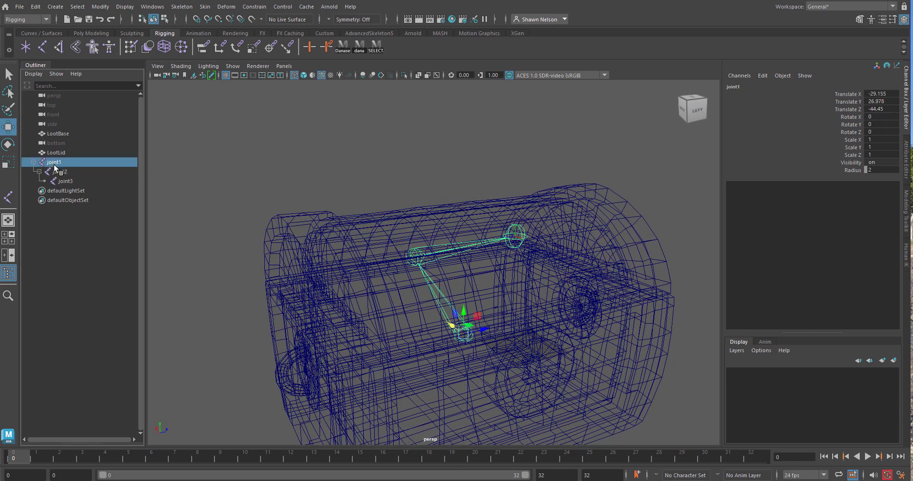
{"action": "left_click", "coordinate": [64, 172], "text": "shift"}
{"action": "left_click", "coordinate": [65, 183], "text": "shift"}
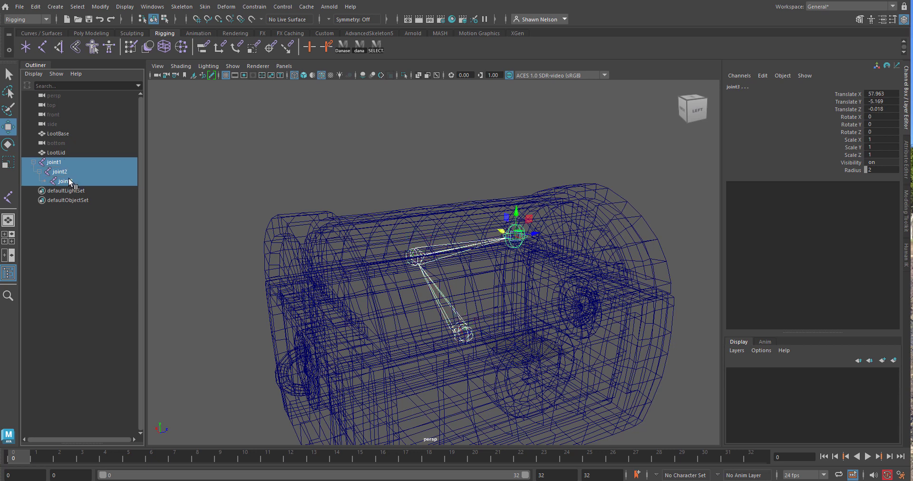
{"action": "left_click", "coordinate": [59, 162]}
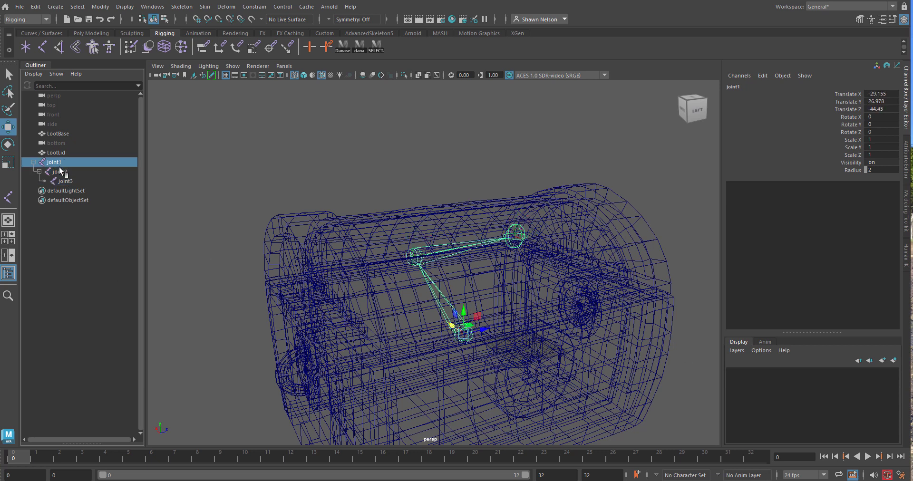
{"action": "left_click", "coordinate": [61, 172], "text": "shift"}
{"action": "left_click", "coordinate": [64, 182], "text": "shift"}
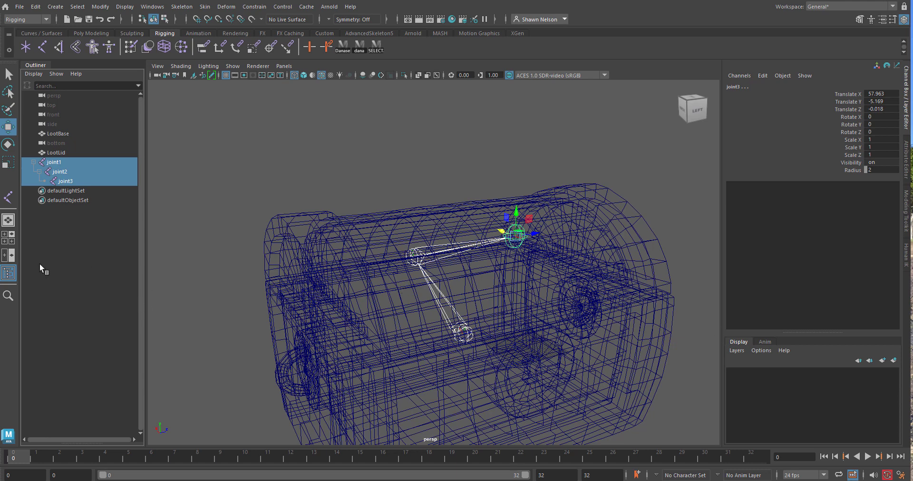
{"action": "left_click", "coordinate": [62, 180]}
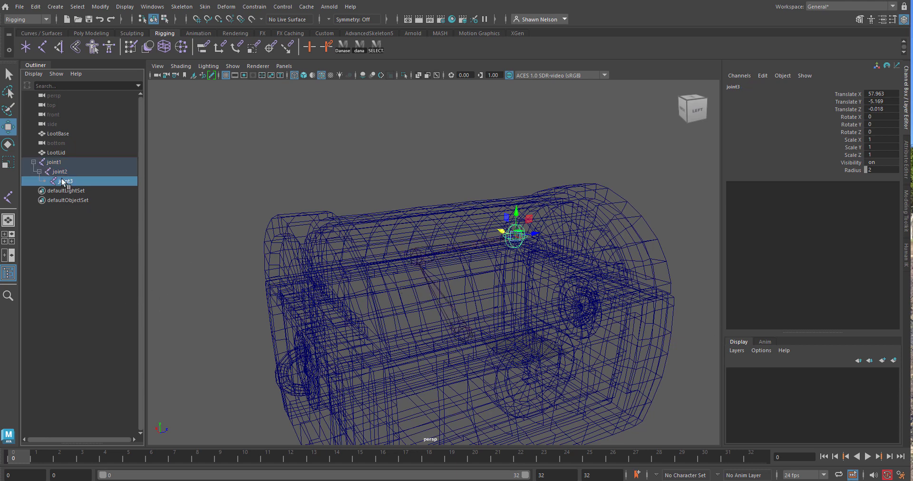
Rename joint1 as Crate_Base.
{"action": "left_click", "coordinate": [56, 163]}
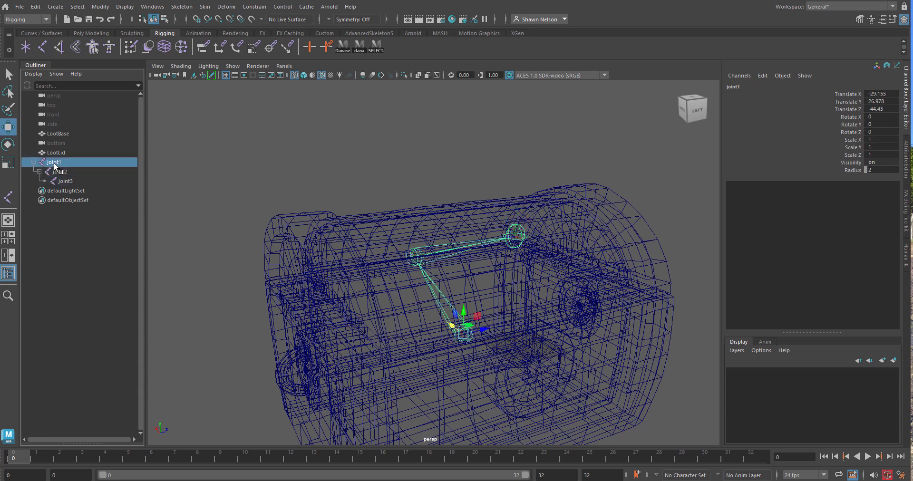
{"action": "double_click", "coordinate": [56, 163]}
{"action": "type", "text": "L"}
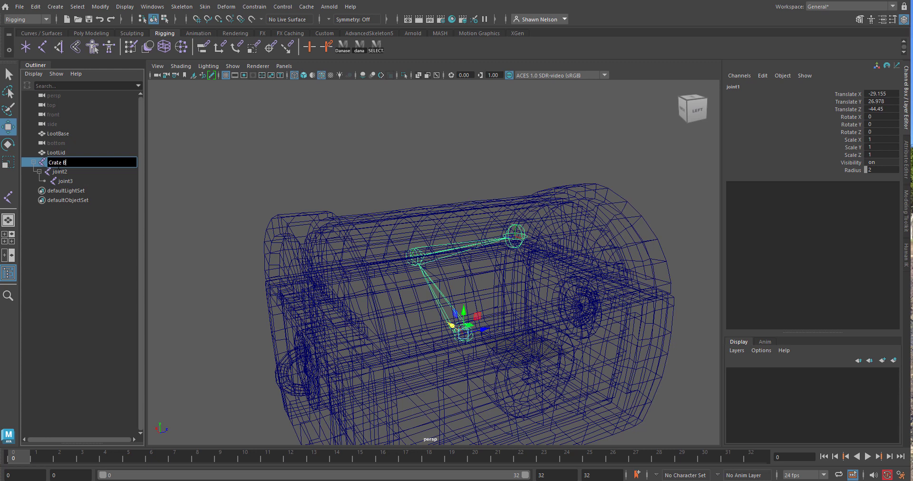
{"action": "key", "text": "Return"}
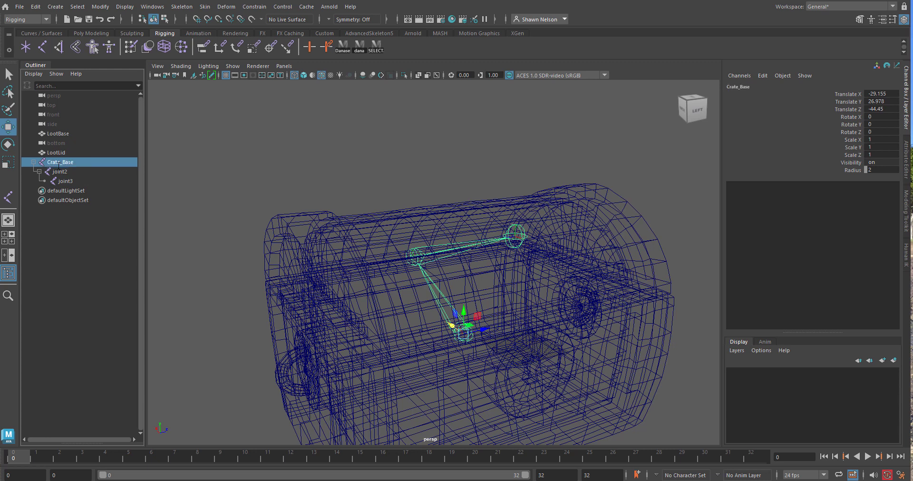
Rename joint2 as Crate_Lid and clear the selection.
{"action": "left_click", "coordinate": [61, 172]}
{"action": "double_click", "coordinate": [61, 172]}
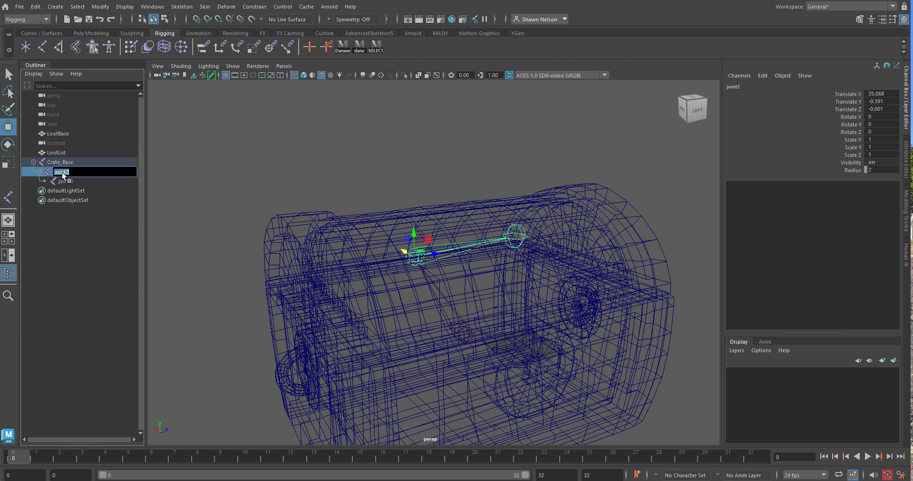
{"action": "type", "text": "Crate Lid"}
{"action": "left_click", "coordinate": [59, 259]}
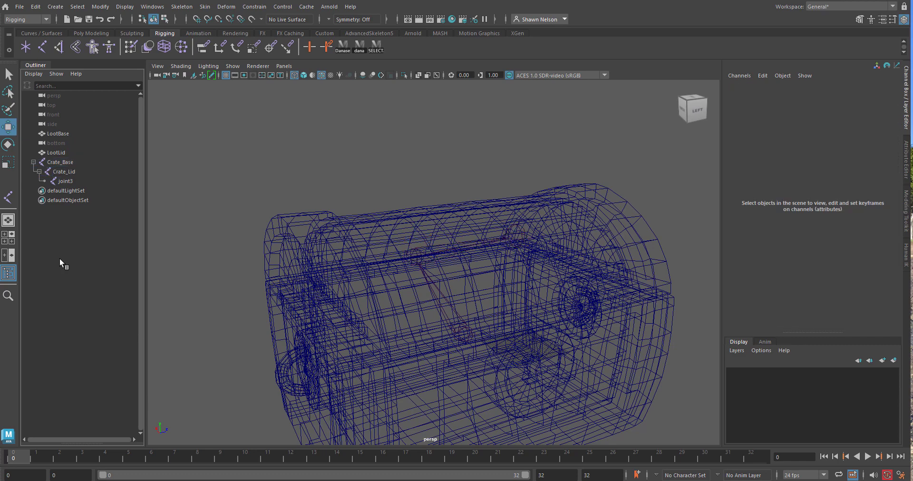
Examine joint3 and Crate_Lid from the back and side of the chest, selecting each in turn.
{"action": "left_click", "coordinate": [65, 180]}
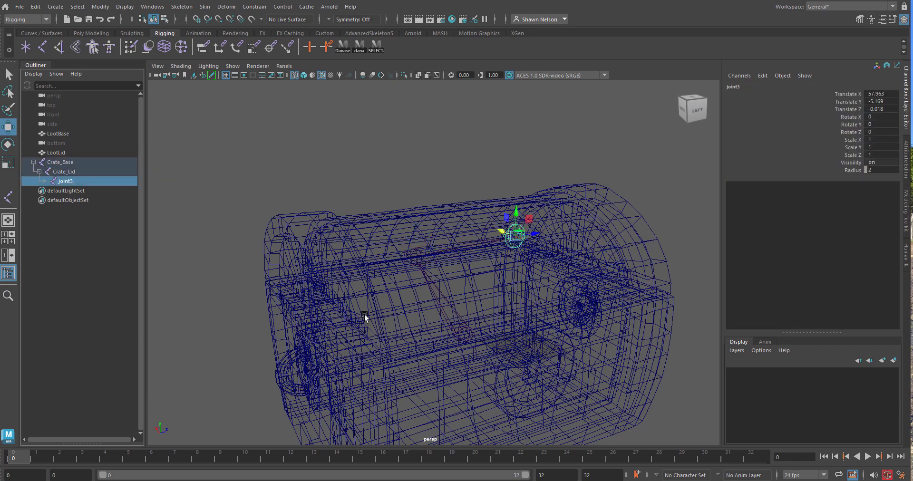
{"action": "left_click_drag", "start_coordinate": [534, 309], "coordinate": [563, 214], "text": "alt"}
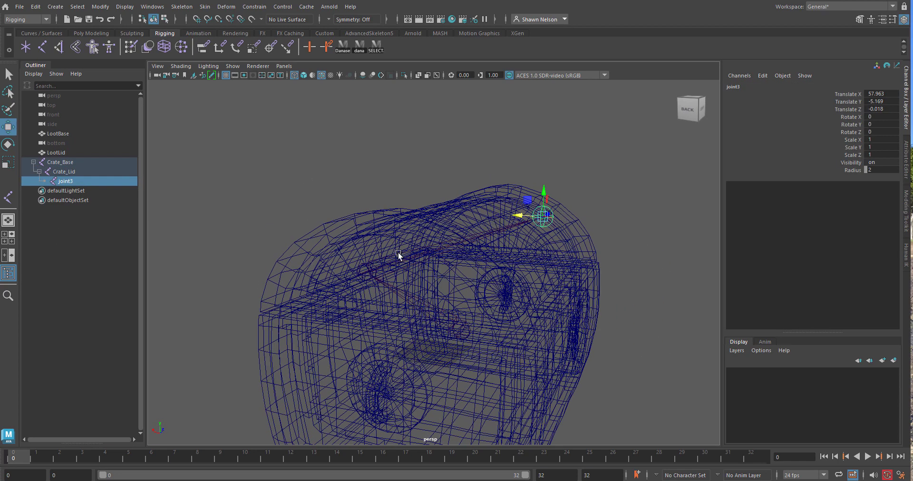
{"action": "left_click", "coordinate": [426, 247]}
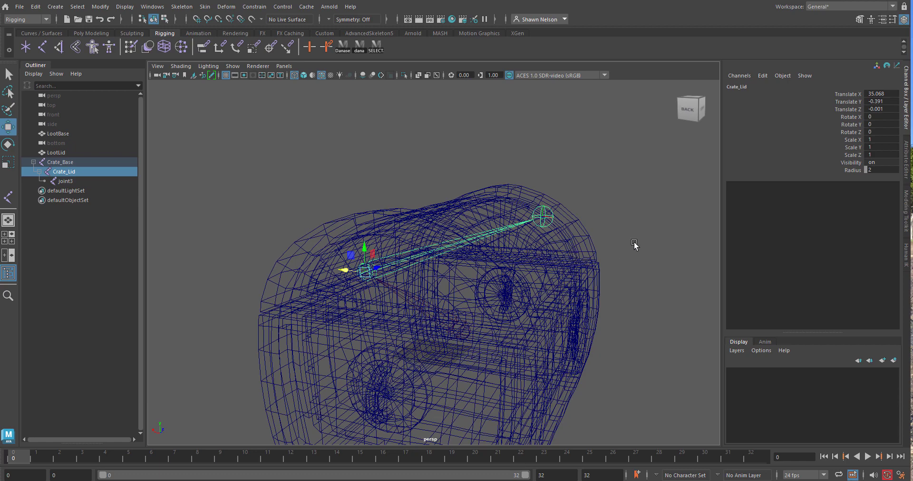
{"action": "left_click_drag", "start_coordinate": [634, 245], "coordinate": [602, 251], "text": "alt"}
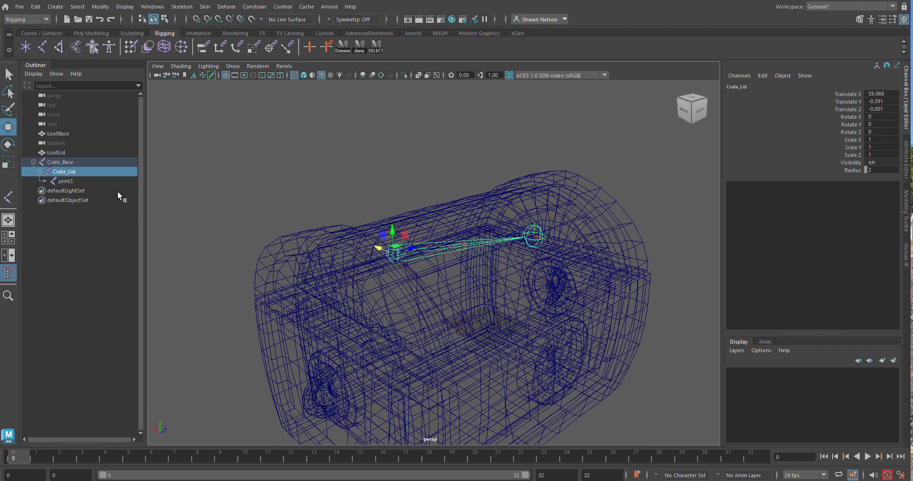
{"action": "left_click", "coordinate": [60, 180]}
Select the chain from Crate_Base to joint3 together with LootLid and LootBase, and reduce the selection to Crate_Base with a box selection.
{"action": "left_click", "coordinate": [63, 163]}
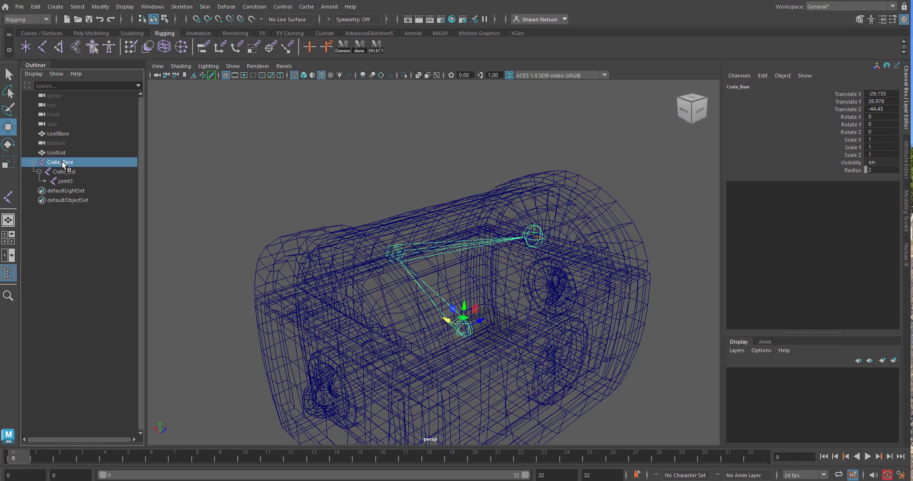
{"action": "left_click", "coordinate": [62, 171], "text": "shift"}
{"action": "left_click", "coordinate": [64, 181], "text": "shift"}
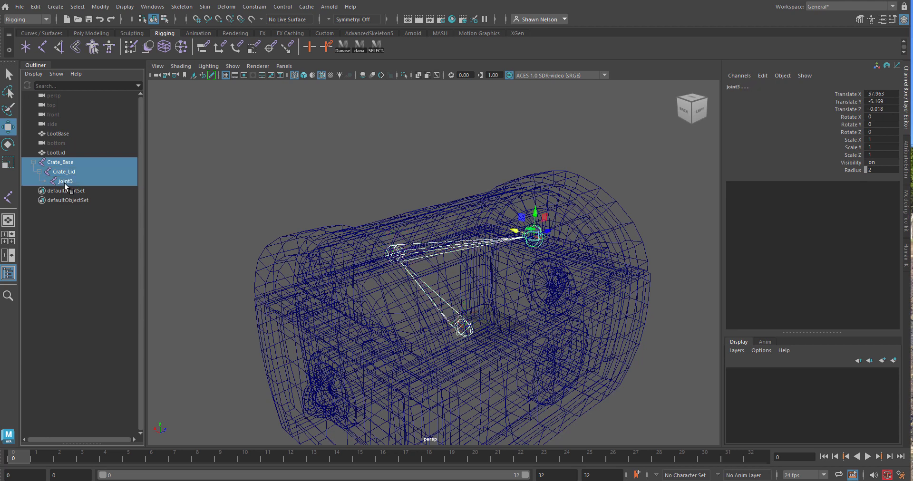
{"action": "left_click", "coordinate": [56, 154], "text": "shift"}
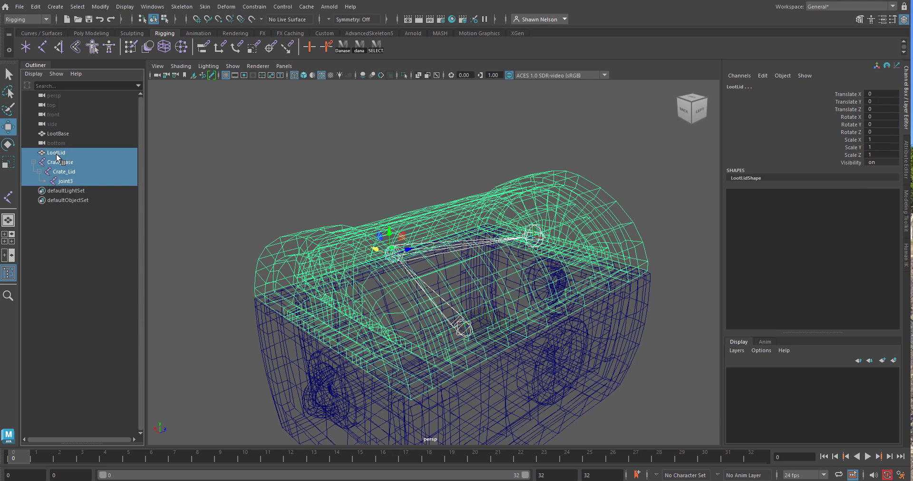
{"action": "left_click", "coordinate": [58, 135], "text": "shift"}
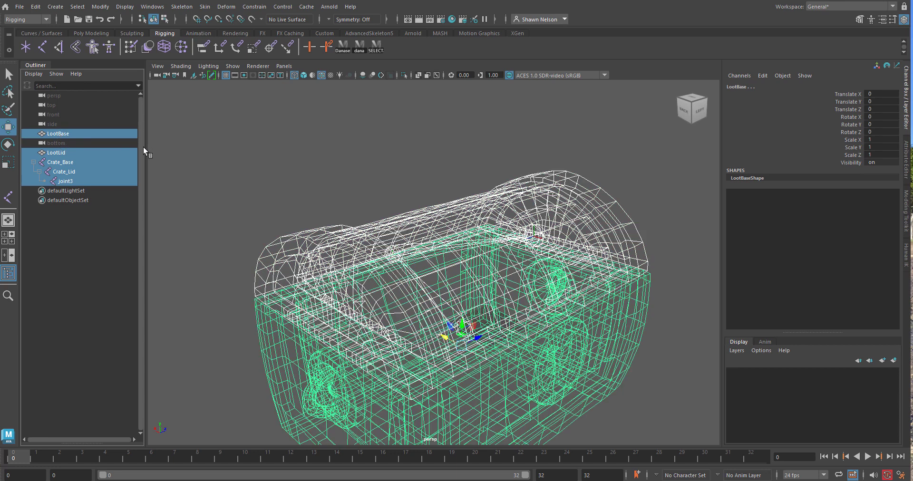
{"action": "left_click_drag", "start_coordinate": [297, 168], "coordinate": [611, 427]}
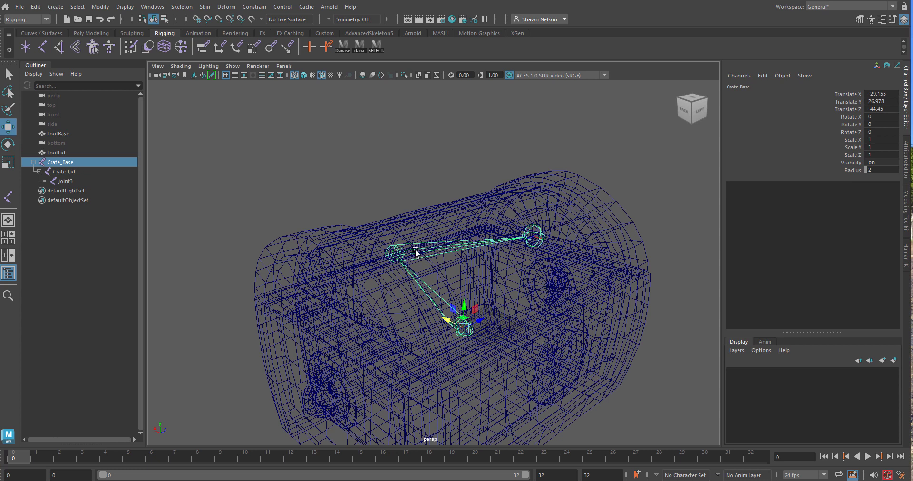
Bind LootLid and LootBase to the Crate_Base, Crate_Lid and joint3 chain, using joint hierarchy, closest distance and classic linear skinning.
{"action": "left_click_drag", "start_coordinate": [291, 153], "coordinate": [542, 390]}
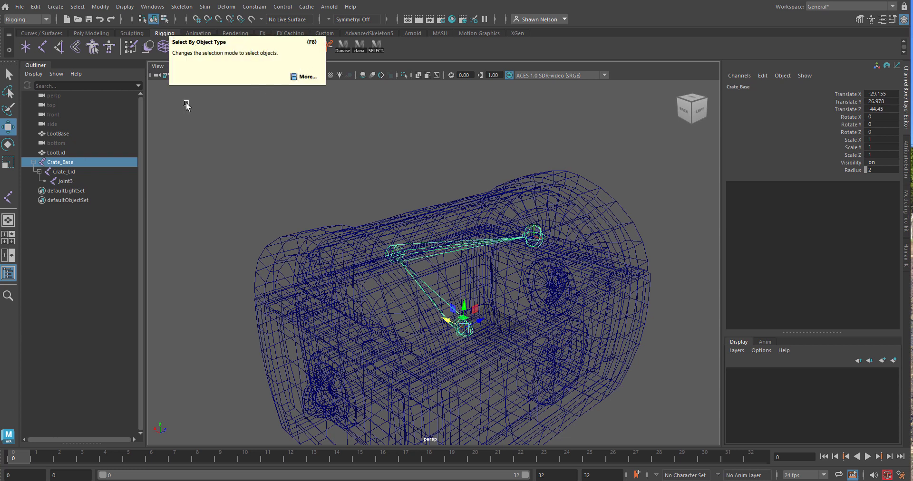
{"action": "left_click", "coordinate": [63, 181]}
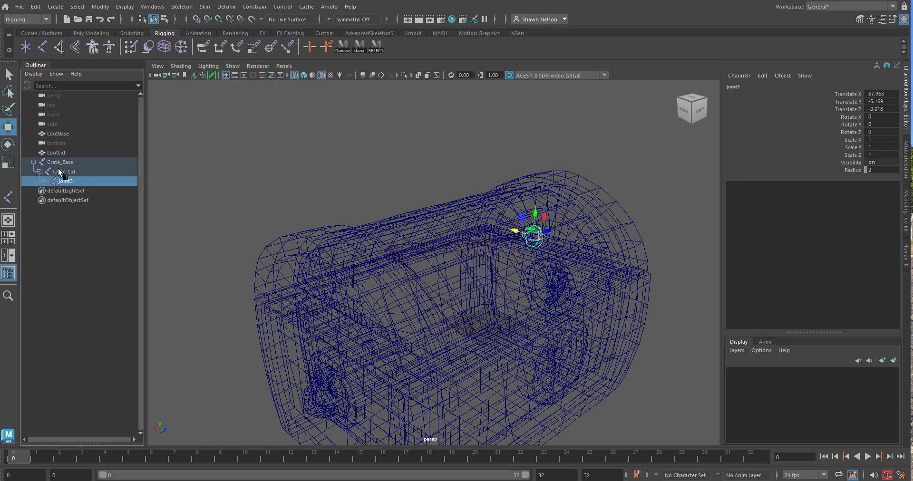
{"action": "left_click", "coordinate": [60, 172]}
{"action": "left_click", "coordinate": [55, 161]}
{"action": "left_click", "coordinate": [56, 153], "text": "ctrl"}
{"action": "left_click", "coordinate": [61, 134], "text": "ctrl"}
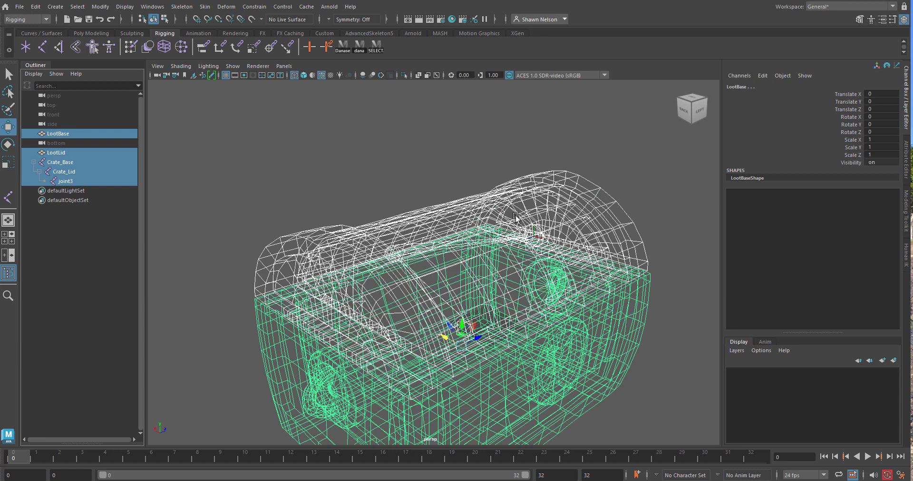
{"action": "left_click", "coordinate": [205, 7]}
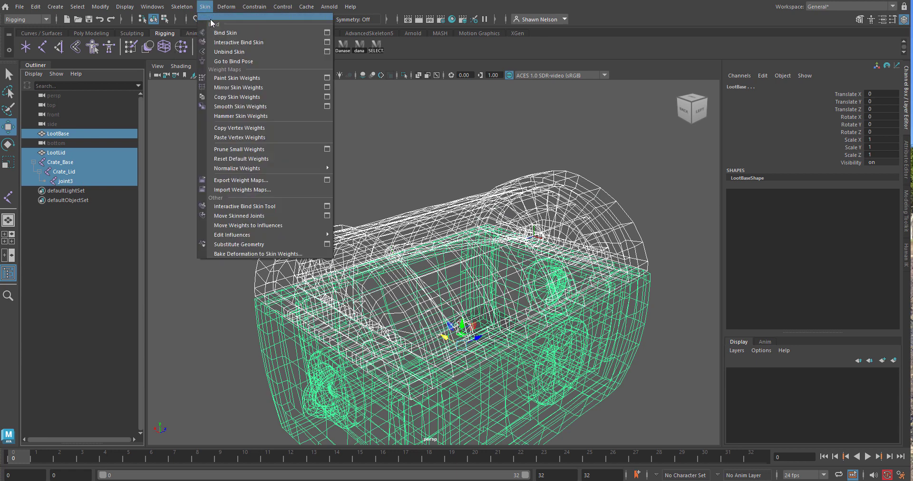
{"action": "left_click", "coordinate": [327, 32]}
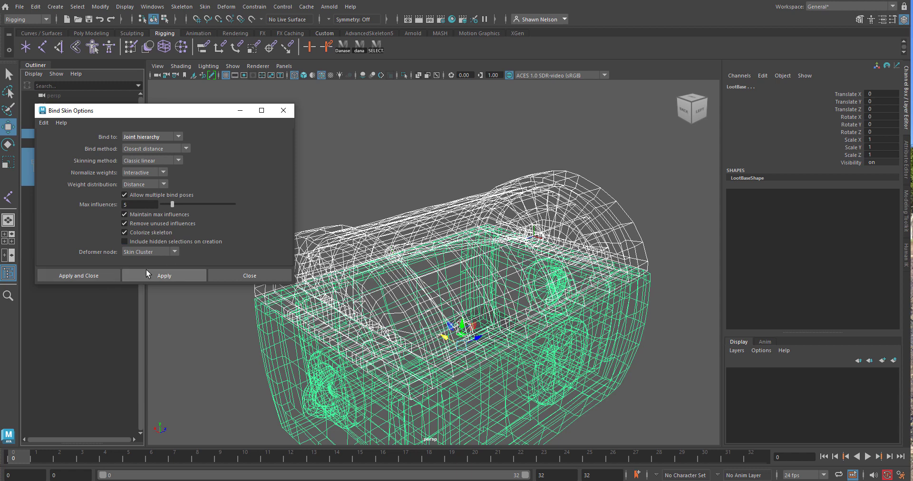
{"action": "left_click", "coordinate": [98, 278]}
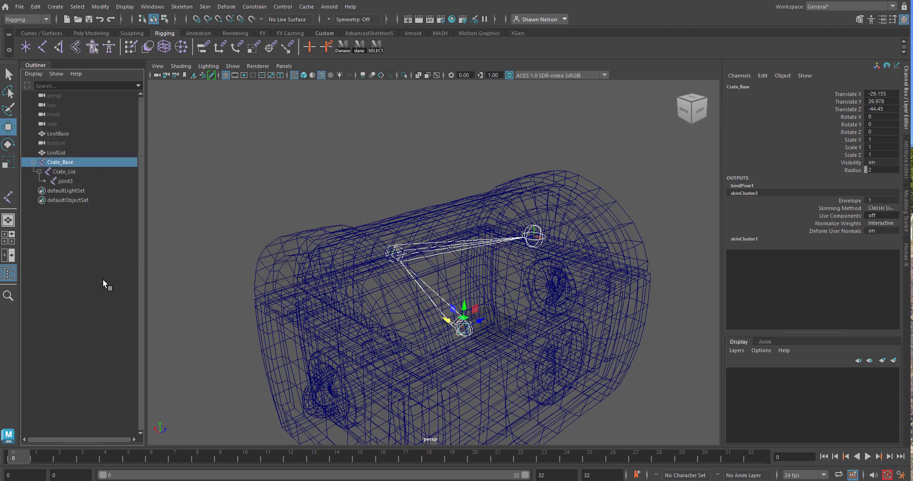
Test the skin deformation in shaded display by rotating Crate_Lid to about 61 and about -15 degrees in Z, and undo both rotations.
{"action": "left_click", "coordinate": [307, 184]}
{"action": "left_click", "coordinate": [435, 254]}
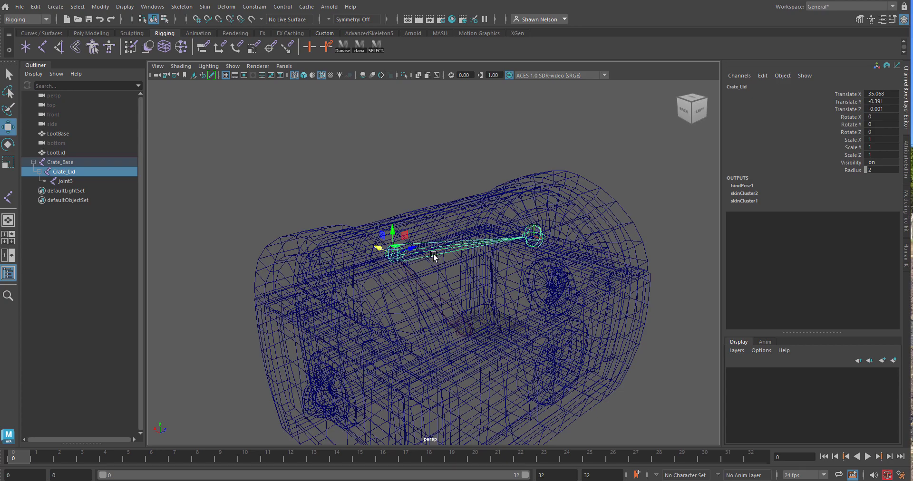
{"action": "key", "text": "e"}
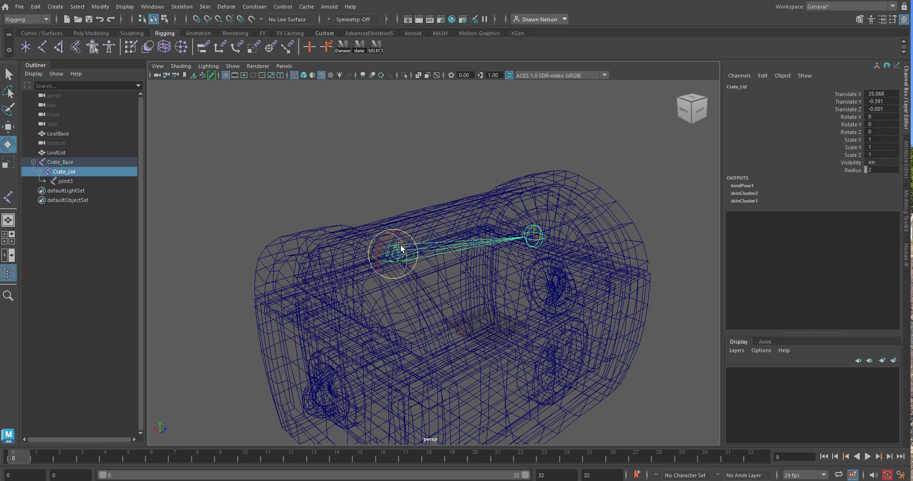
{"action": "left_click_drag", "start_coordinate": [401, 251], "coordinate": [381, 204], "text": "alt"}
{"action": "key", "text": "5"}
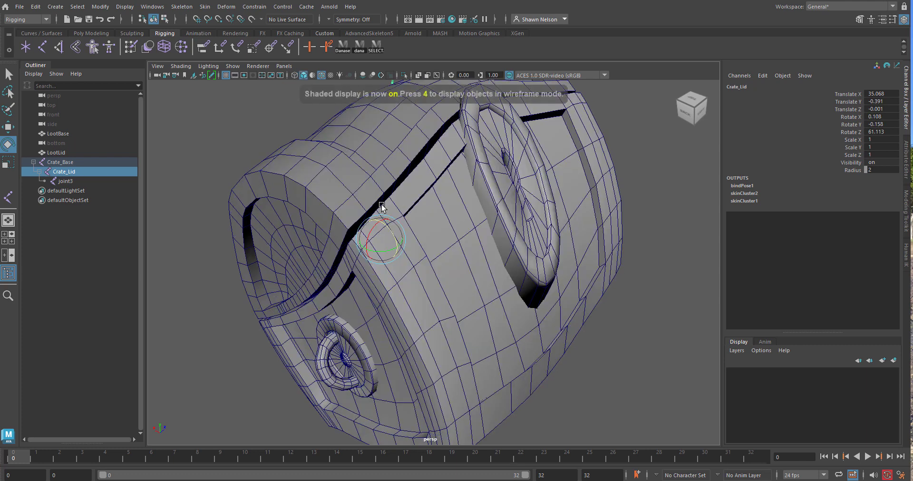
{"action": "scroll", "coordinate": [442, 266], "scroll_direction": "down", "scroll_amount": 5}
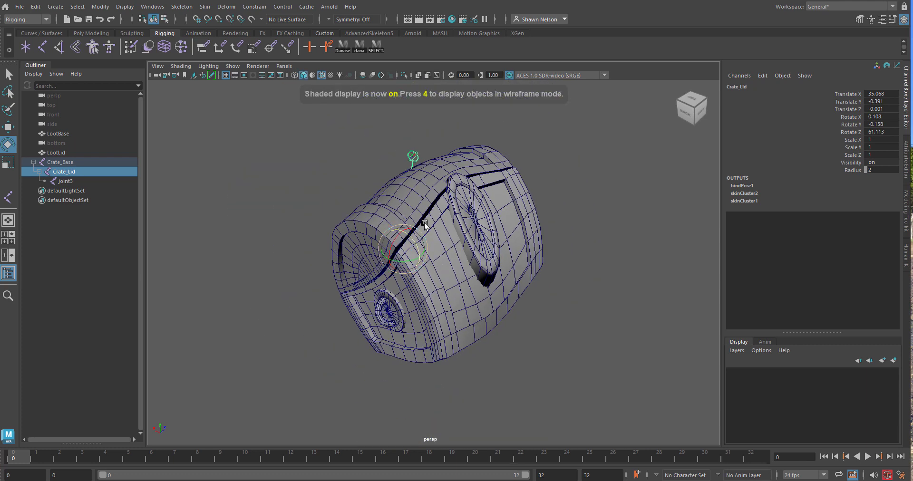
{"action": "left_click_drag", "start_coordinate": [407, 246], "coordinate": [434, 263]}
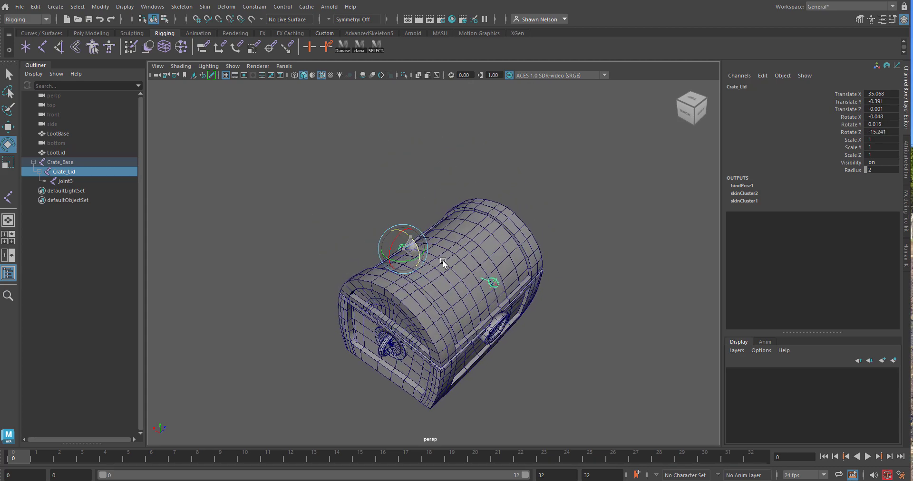
{"action": "key", "text": "ctrl+z"}
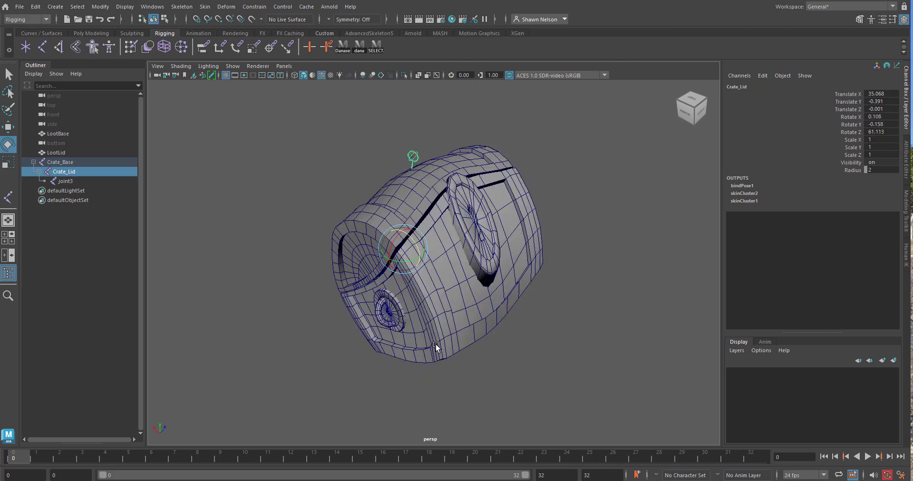
{"action": "key", "text": "ctrl+z"}
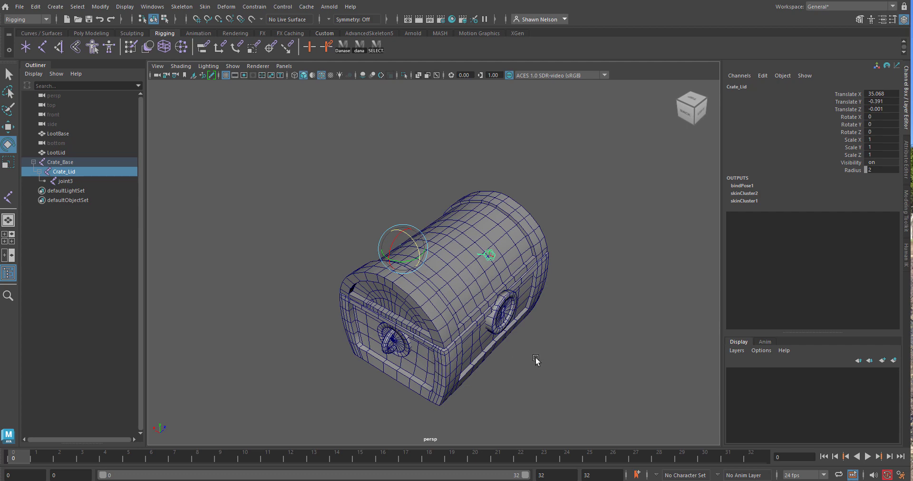
Start the Paint Skin Weights tool on LootLid and display its tool settings beside the chest.
{"action": "left_click_drag", "start_coordinate": [536, 357], "coordinate": [466, 325], "text": "alt"}
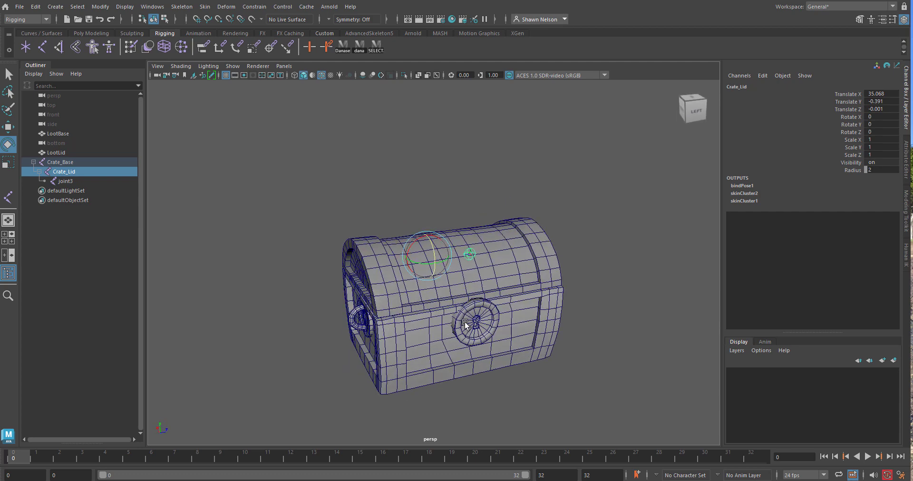
{"action": "left_click", "coordinate": [383, 296]}
{"action": "left_click_drag", "start_coordinate": [502, 261], "coordinate": [541, 264], "text": "alt"}
{"action": "right_click_drag", "start_coordinate": [458, 215], "coordinate": [531, 332], "text": "alt"}
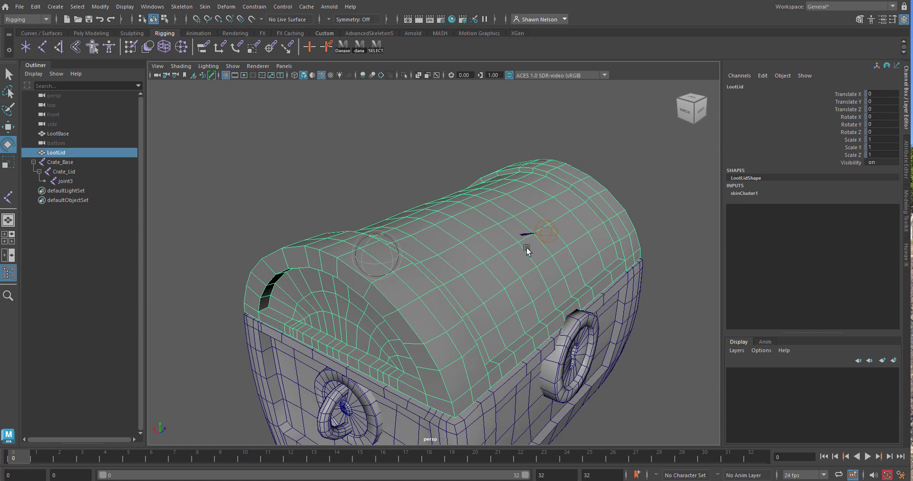
{"action": "key", "text": "4"}
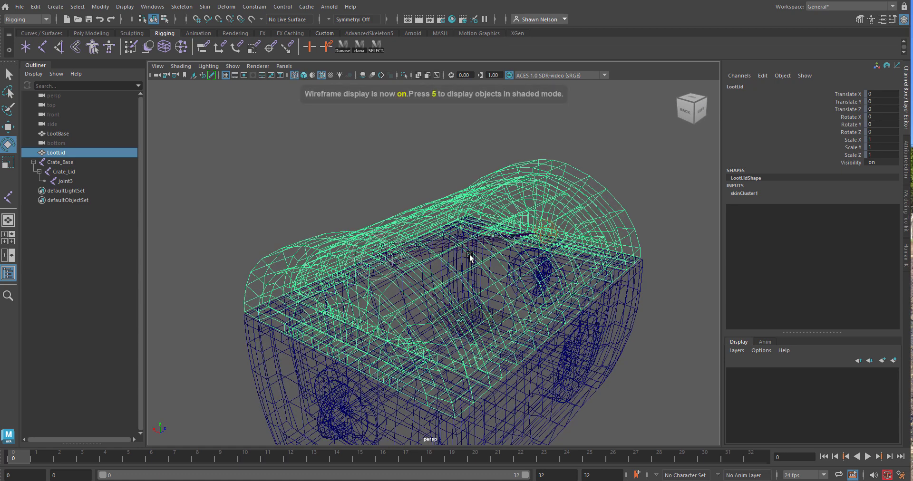
{"action": "left_click", "coordinate": [473, 242]}
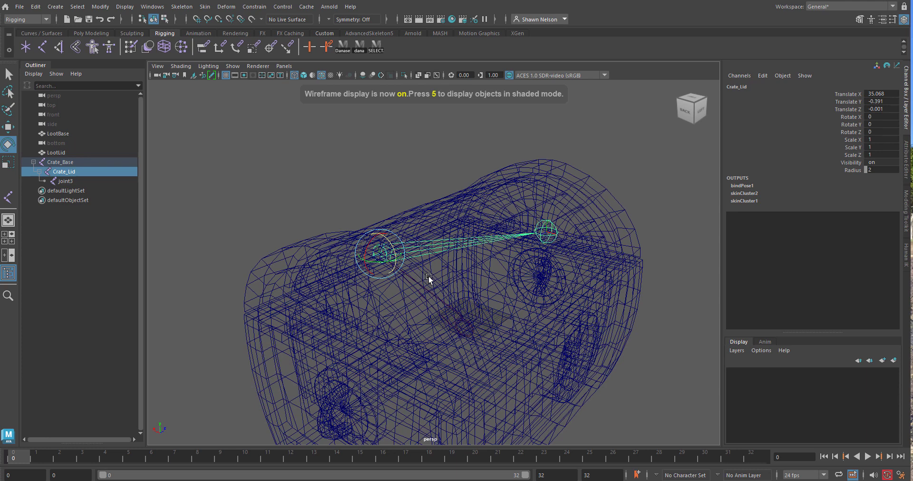
{"action": "left_click", "coordinate": [304, 246]}
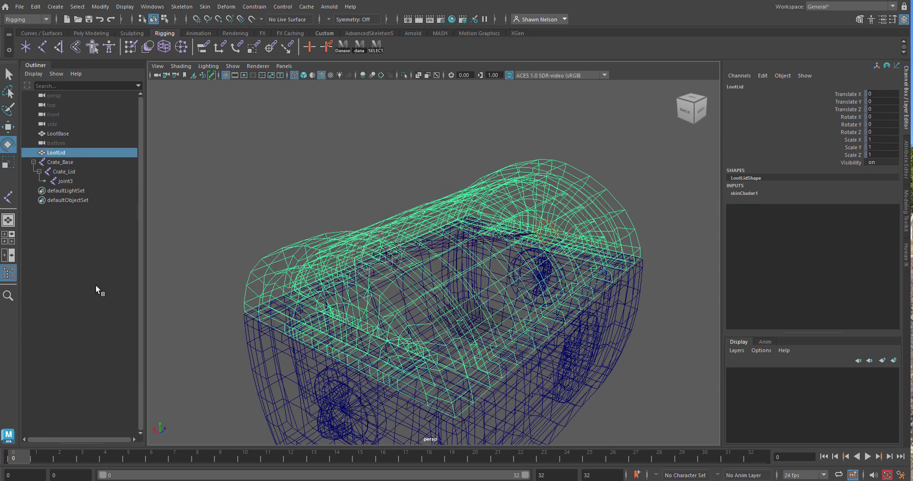
{"action": "left_click", "coordinate": [130, 48]}
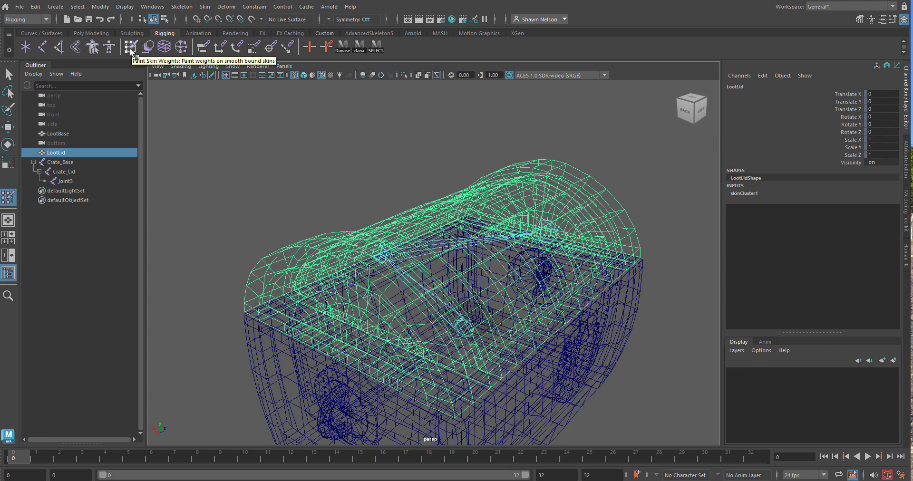
{"action": "double_click", "coordinate": [132, 50]}
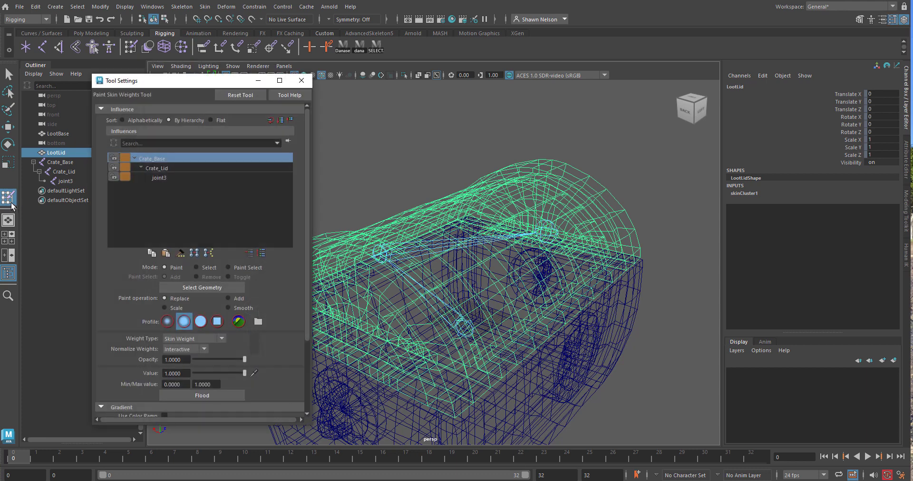
{"action": "left_click_drag", "start_coordinate": [207, 87], "coordinate": [133, 91]}
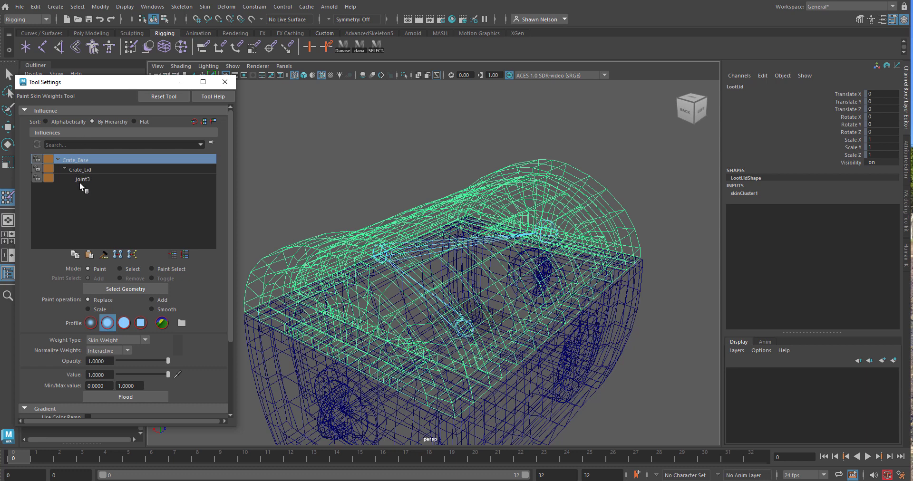
Check the Crate_Base and joint3 influences on LootLid and make Crate_Lid the active influence for painting.
{"action": "left_click", "coordinate": [83, 169]}
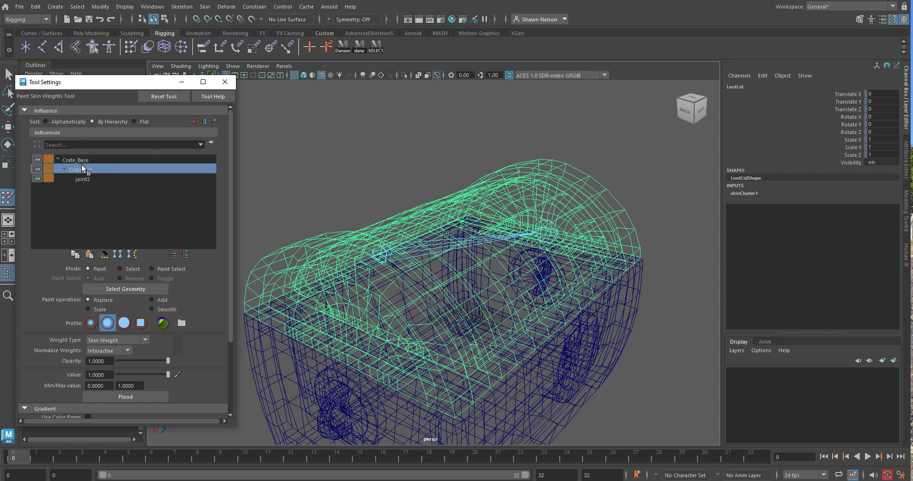
{"action": "left_click", "coordinate": [78, 161]}
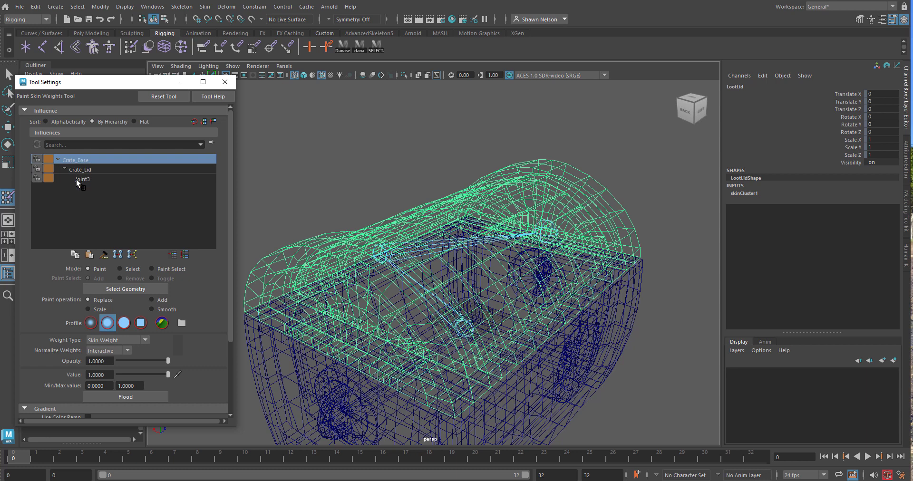
{"action": "left_click", "coordinate": [78, 180]}
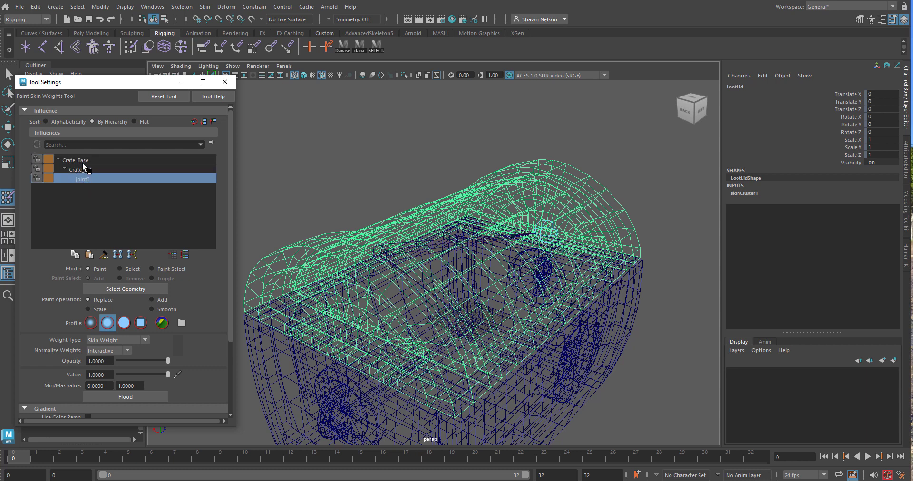
{"action": "left_click", "coordinate": [84, 169]}
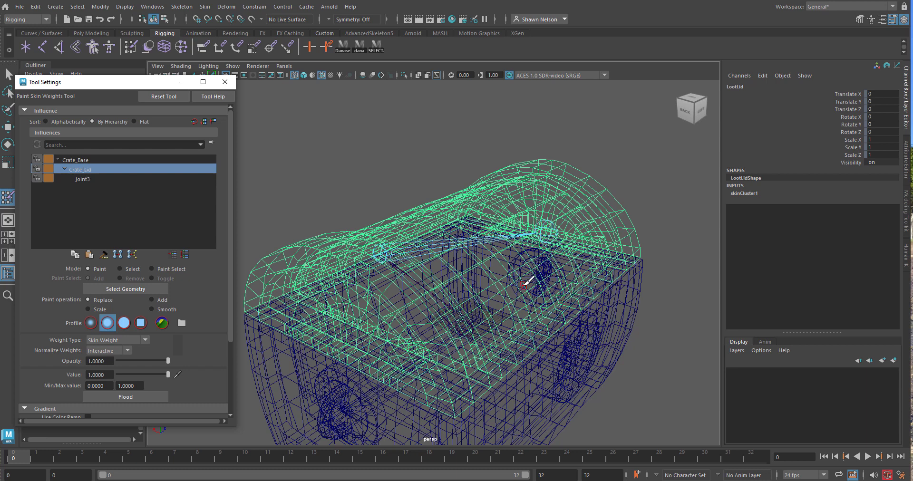
Paint Crate_Lid's weight over the middle of the lid in shaded display, using Replace with value 1.0.
{"action": "key", "text": "5"}
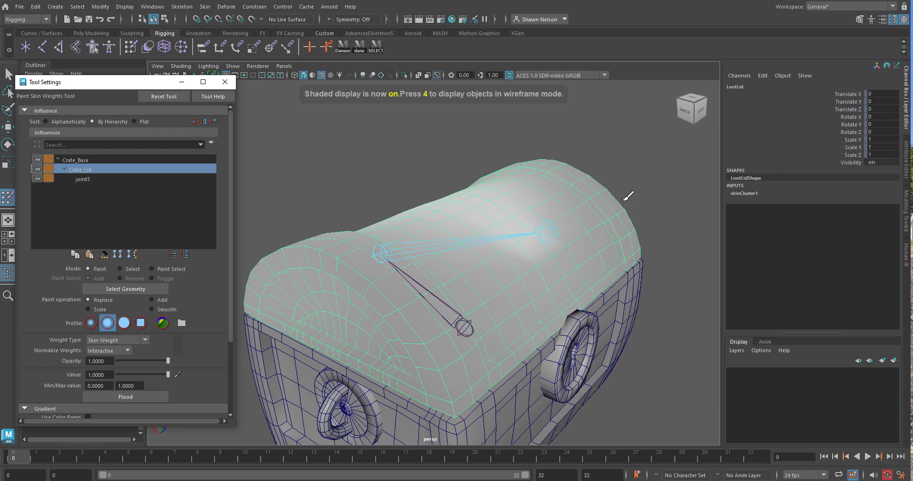
{"action": "left_click_drag", "start_coordinate": [626, 198], "coordinate": [586, 215], "text": "alt"}
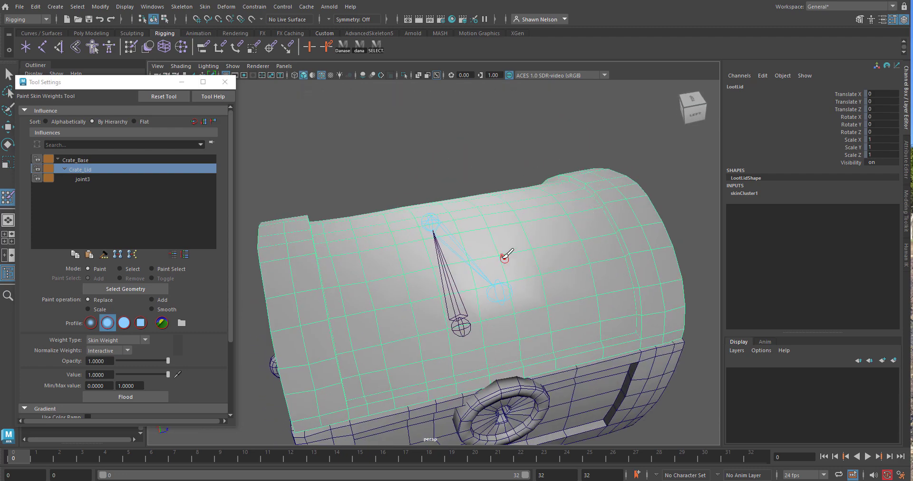
{"action": "mouse_move", "coordinate": [506, 257]}
{"action": "left_mouse_down", "text": "alt"}
{"action": "mouse_move", "coordinate": [615, 318]}
{"action": "mouse_move", "coordinate": [695, 290]}
{"action": "mouse_move", "coordinate": [695, 269]}
{"action": "mouse_move", "coordinate": [529, 259]}
{"action": "mouse_move", "coordinate": [519, 279]}
{"action": "mouse_move", "coordinate": [544, 279]}
{"action": "mouse_move", "coordinate": [584, 248]}
{"action": "left_mouse_up", "text": "alt"}
{"action": "left_click_drag", "start_coordinate": [567, 302], "coordinate": [507, 321]}
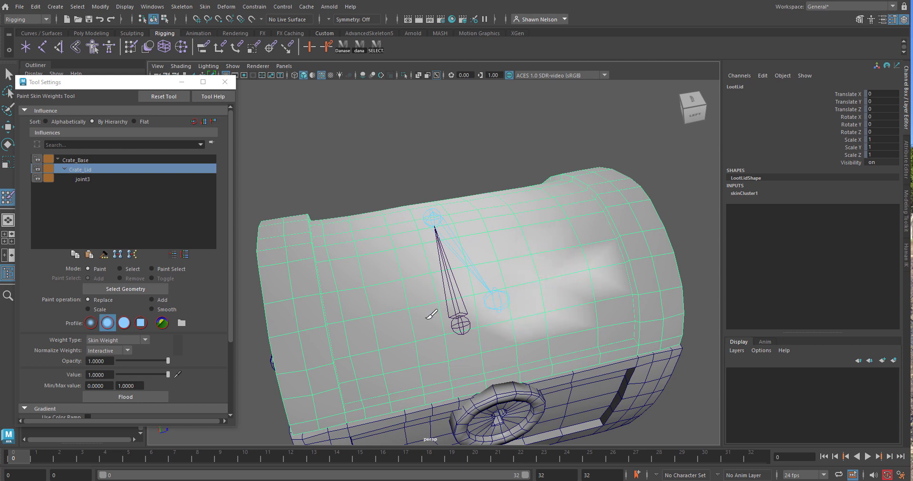
{"action": "mouse_move", "coordinate": [428, 311]}
{"action": "left_mouse_down"}
{"action": "mouse_move", "coordinate": [389, 241]}
{"action": "mouse_move", "coordinate": [448, 297]}
{"action": "mouse_move", "coordinate": [442, 274]}
{"action": "mouse_move", "coordinate": [411, 263]}
{"action": "left_mouse_up"}
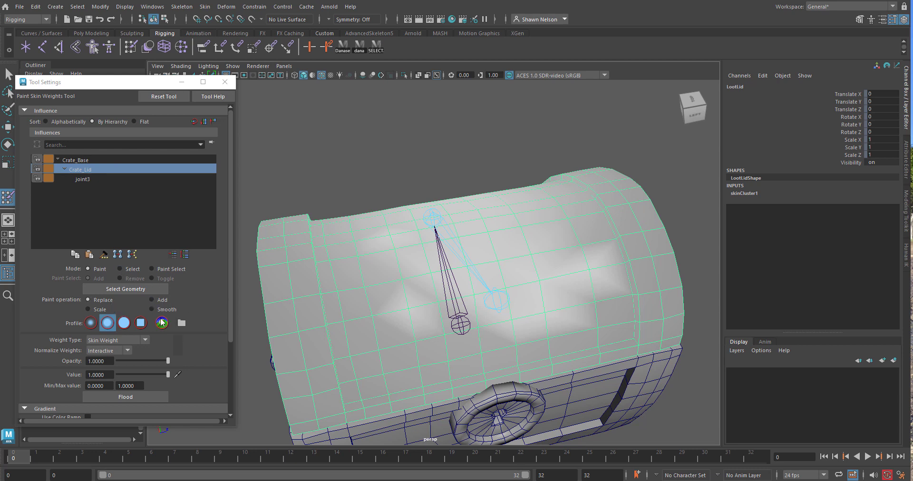
Expand the brush's Stroke settings, collapse the Gradient settings, and enlarge Radius(U) to about 12.16.
{"action": "scroll", "coordinate": [212, 316], "scroll_direction": "down", "scroll_amount": 3}
{"action": "scroll", "coordinate": [212, 316], "scroll_direction": "down", "scroll_amount": 2}
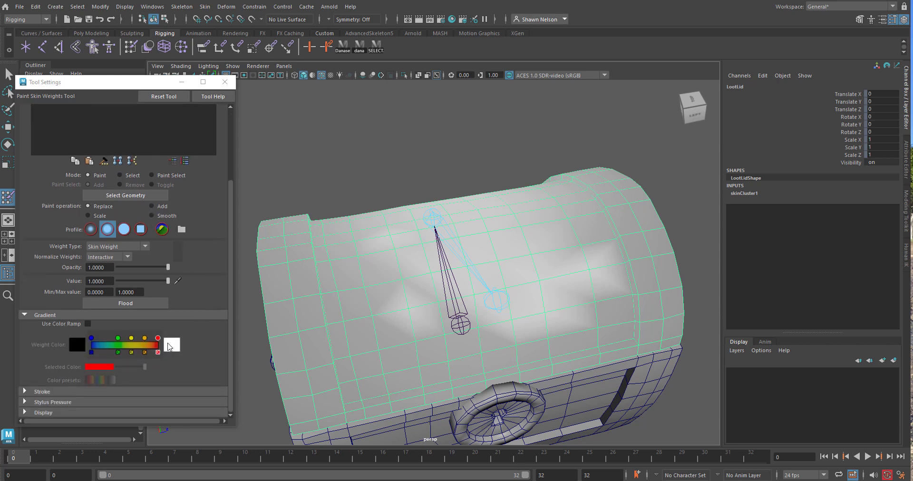
{"action": "left_click", "coordinate": [23, 402]}
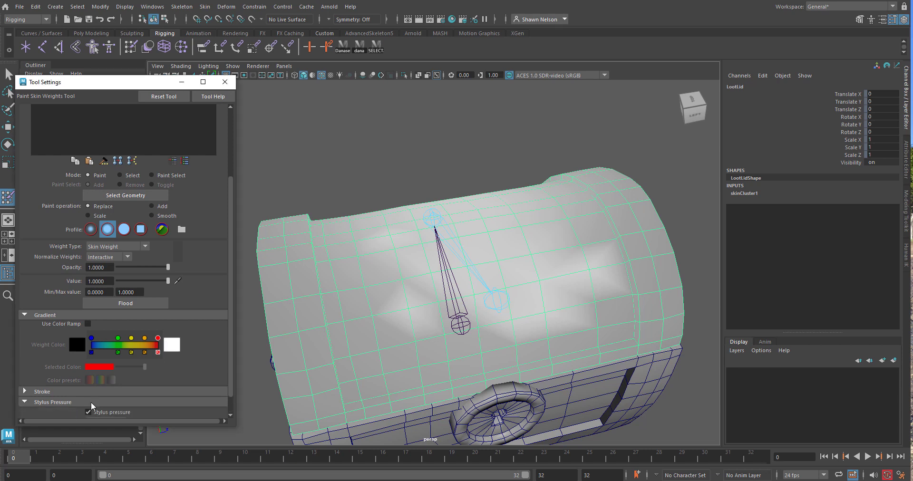
{"action": "scroll", "coordinate": [91, 406], "scroll_direction": "down", "scroll_amount": 1}
{"action": "left_click", "coordinate": [26, 380]}
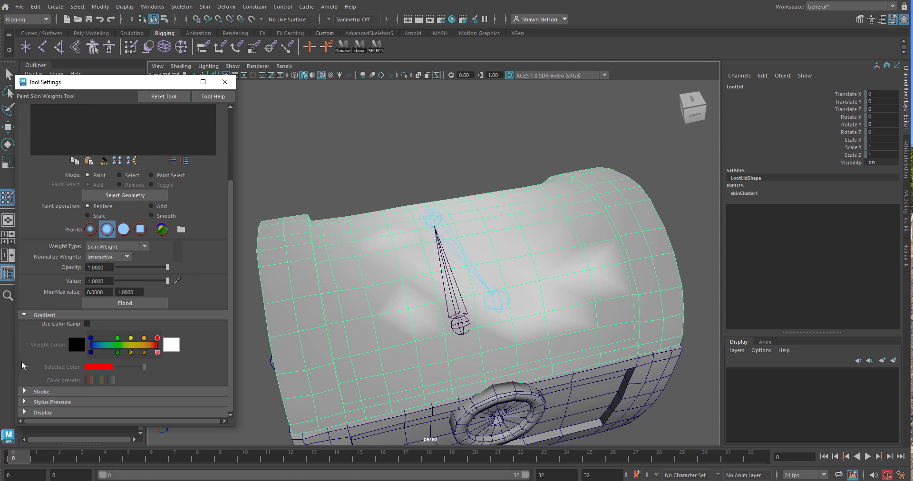
{"action": "left_click", "coordinate": [24, 315]}
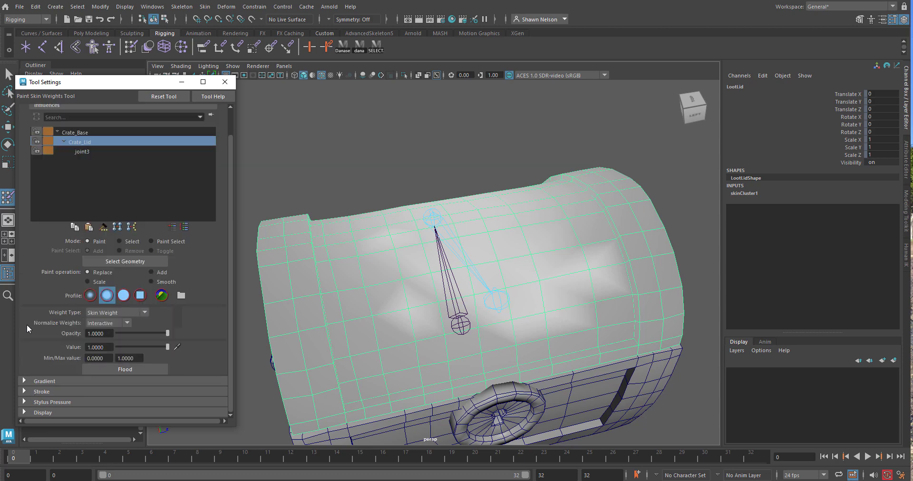
{"action": "left_click", "coordinate": [24, 392]}
{"action": "scroll", "coordinate": [71, 376], "scroll_direction": "down", "scroll_amount": 3}
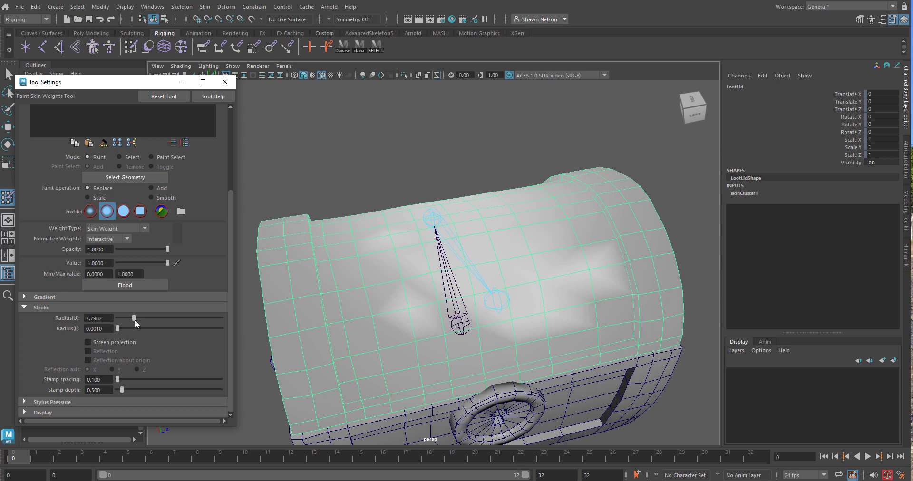
Paint Crate_Lid's weight at value 1.0 over one end of the lid with the larger brush, and scrub to frame 1.
{"action": "mouse_move", "coordinate": [394, 272]}
{"action": "left_mouse_down"}
{"action": "mouse_move", "coordinate": [312, 218]}
{"action": "mouse_move", "coordinate": [287, 302]}
{"action": "mouse_move", "coordinate": [342, 335]}
{"action": "left_mouse_up"}
{"action": "left_click_drag", "start_coordinate": [236, 458], "coordinate": [361, 462]}
{"action": "left_click", "coordinate": [36, 457]}
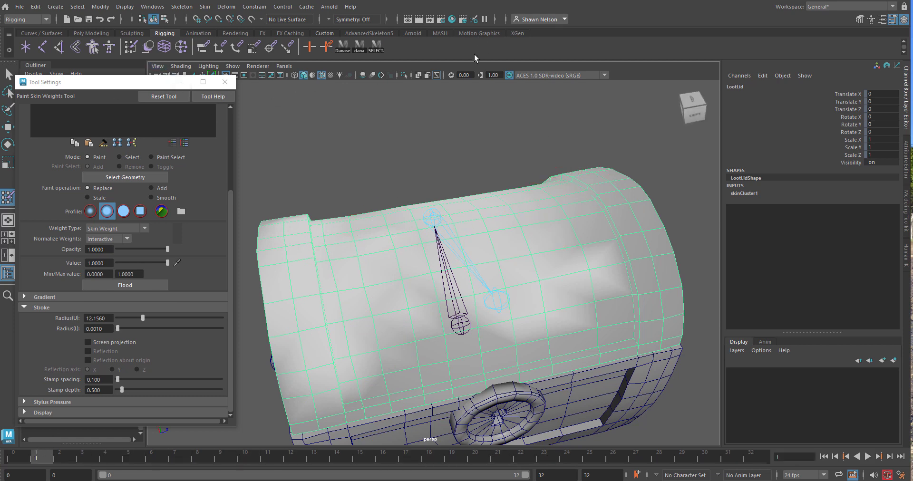
Leave the weight painting, set a key on the Crate_Base joint at frame 0, and move to frame 10.
{"action": "left_click", "coordinate": [225, 82]}
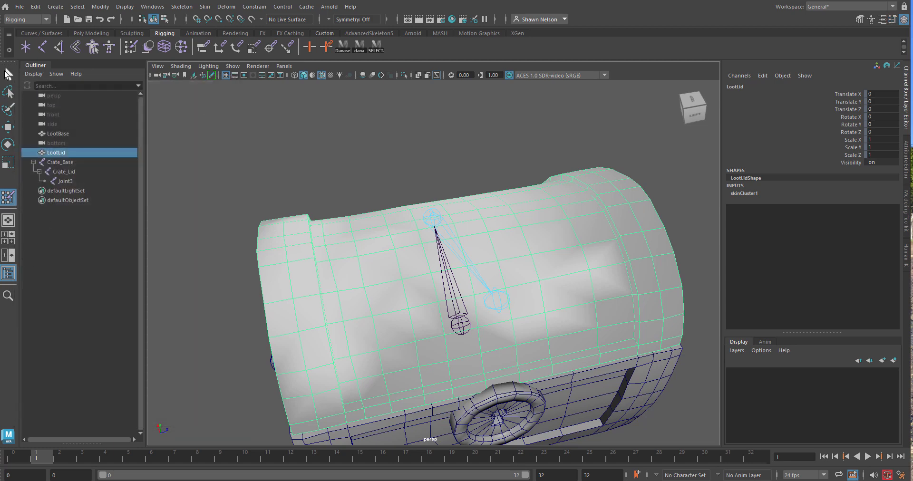
{"action": "left_click", "coordinate": [9, 127]}
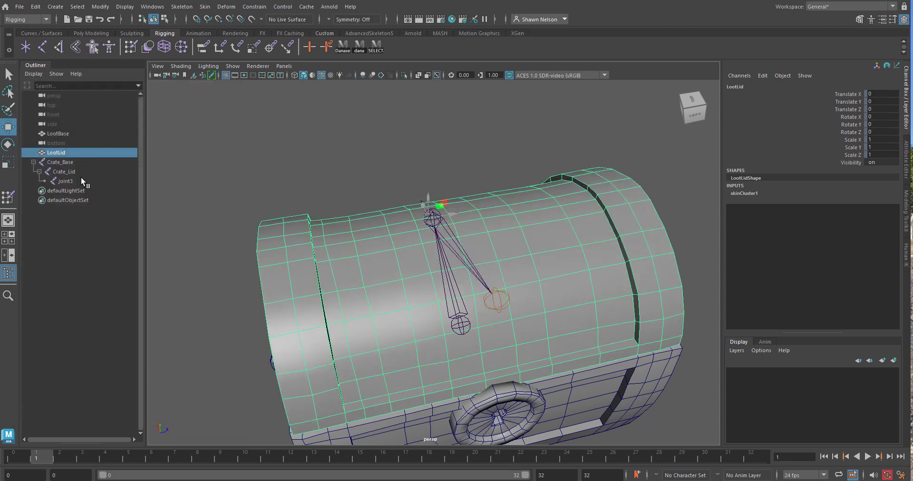
{"action": "left_click", "coordinate": [63, 164]}
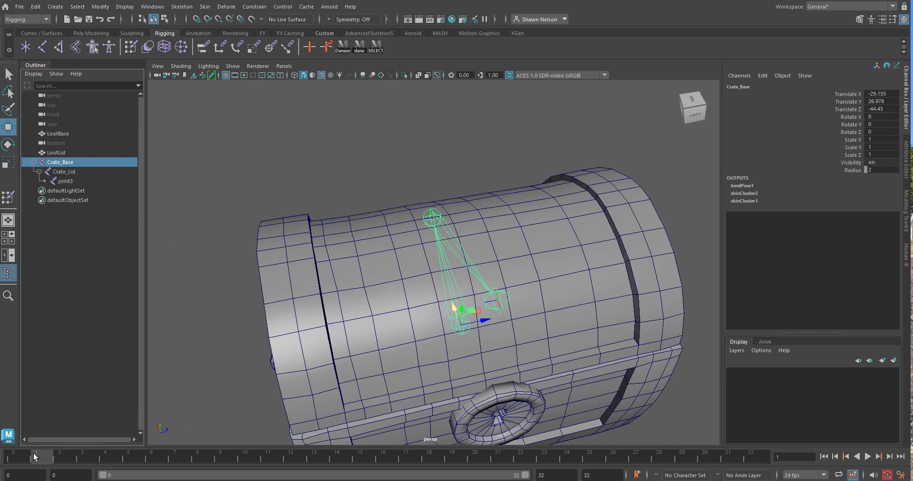
{"action": "left_click_drag", "start_coordinate": [33, 453], "coordinate": [1, 455]}
{"action": "key", "text": "s"}
{"action": "left_click_drag", "start_coordinate": [70, 461], "coordinate": [243, 473]}
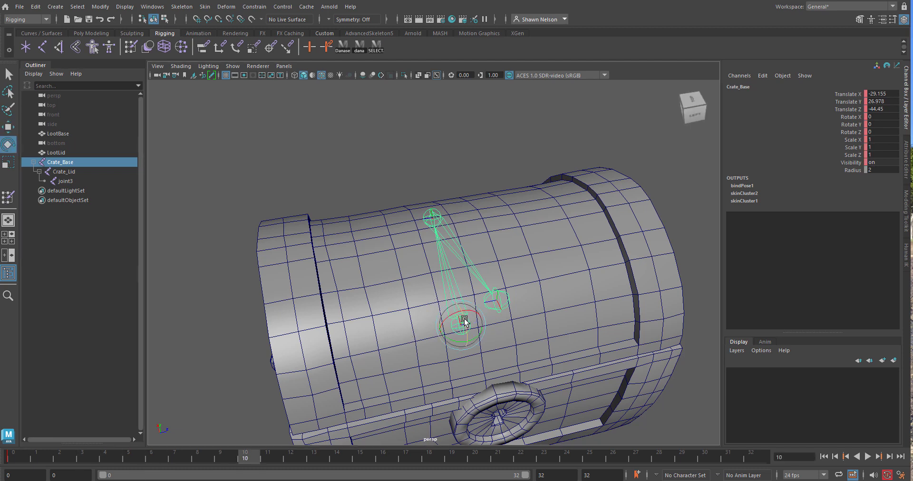
{"action": "key", "text": "e"}
{"action": "left_click_drag", "start_coordinate": [461, 320], "coordinate": [467, 272]}
{"action": "left_click", "coordinate": [471, 256]}
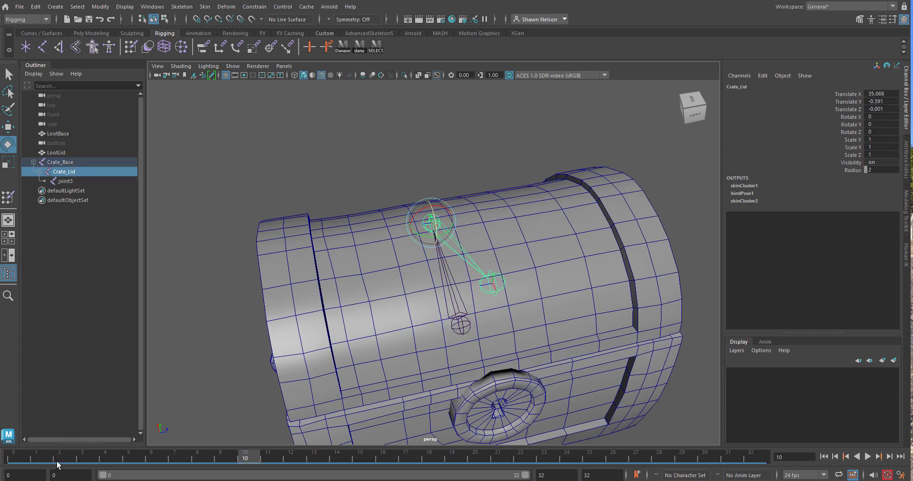
{"action": "left_click_drag", "start_coordinate": [56, 462], "coordinate": [1, 477]}
{"action": "key", "text": "ctrl+z"}
{"action": "key", "text": "ctrl+z"}
{"action": "key", "text": "ctrl+z"}
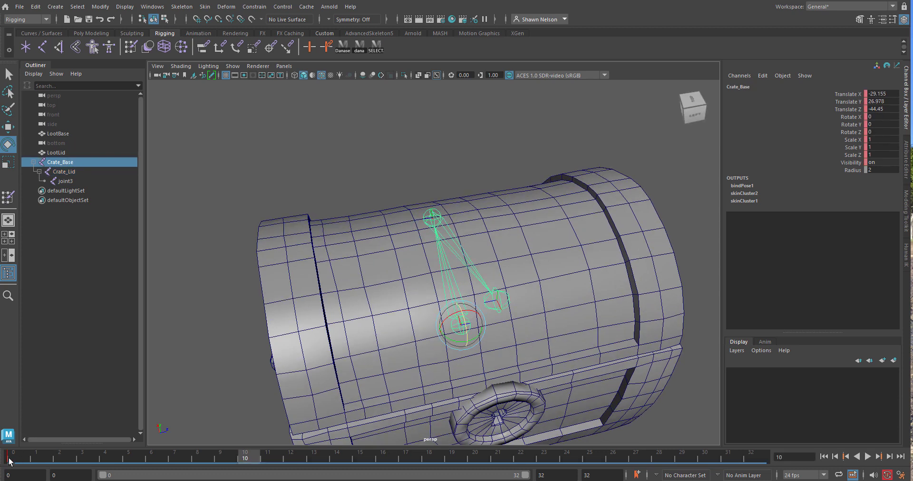
Add Crate_Lid to the Crate_Base selection and key both joints at frames 0 and 10.
{"action": "left_click", "coordinate": [63, 172], "text": "ctrl"}
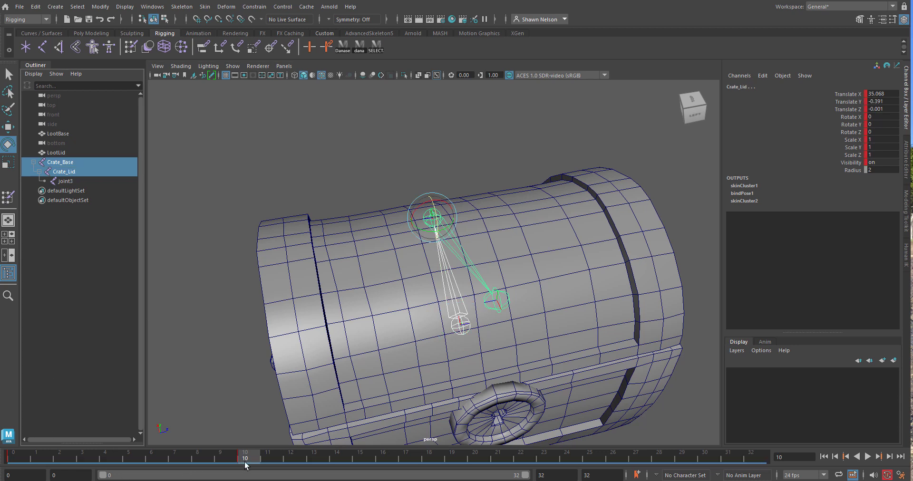
{"action": "left_click_drag", "start_coordinate": [246, 463], "coordinate": [14, 464]}
{"action": "left_click", "coordinate": [246, 458]}
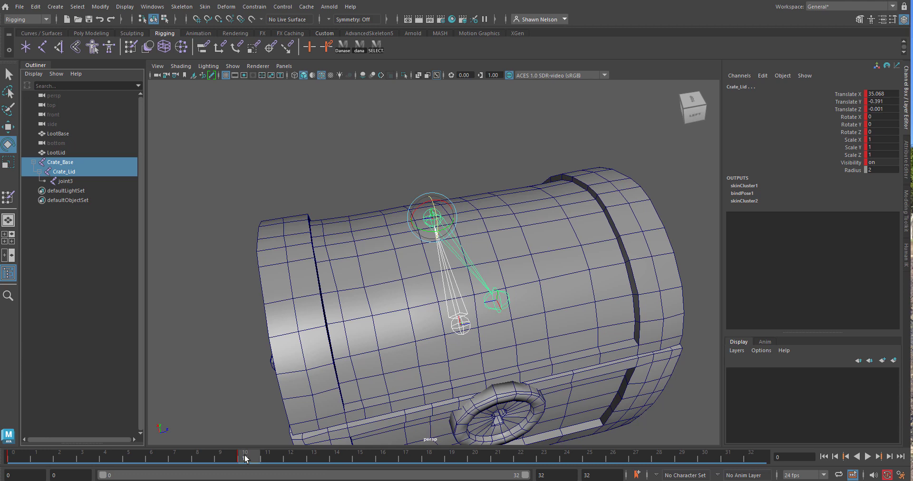
Rotate only the Crate_Lid joint open to about 52 degrees in Z at frame 10, and scrub back to frame 0.
{"action": "left_click", "coordinate": [62, 172]}
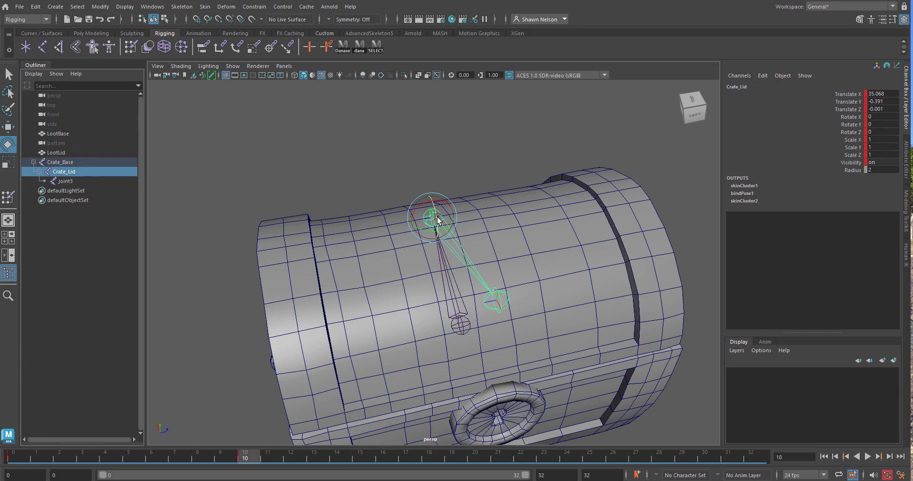
{"action": "left_click_drag", "start_coordinate": [438, 219], "coordinate": [432, 204]}
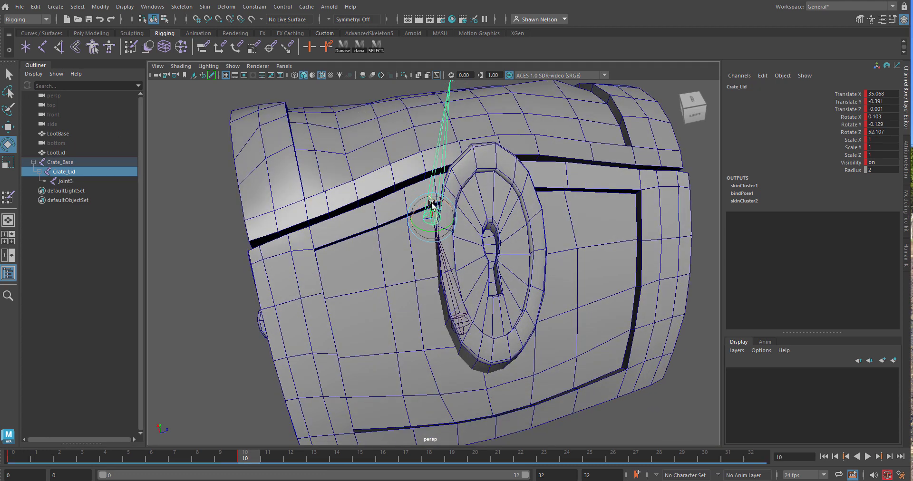
{"action": "scroll", "coordinate": [459, 284], "scroll_direction": "down", "scroll_amount": 5}
{"action": "left_click_drag", "start_coordinate": [459, 273], "coordinate": [497, 267], "text": "alt"}
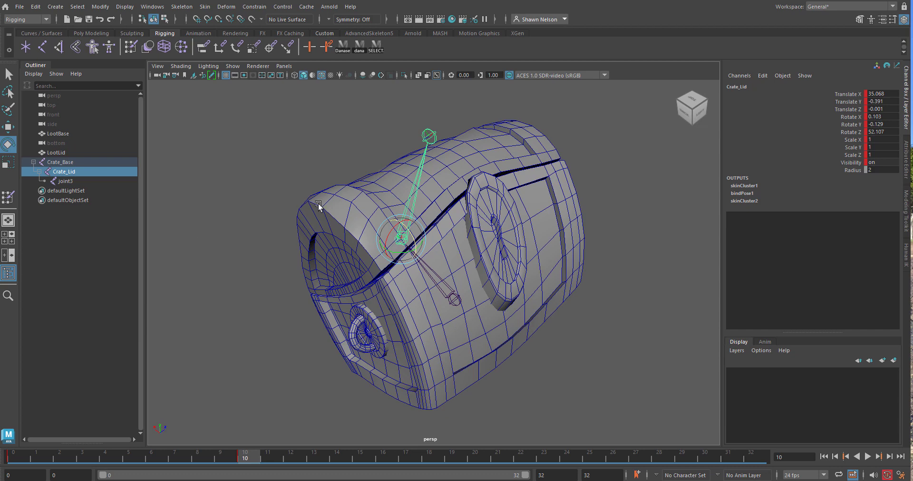
{"action": "left_click_drag", "start_coordinate": [245, 461], "coordinate": [2, 462]}
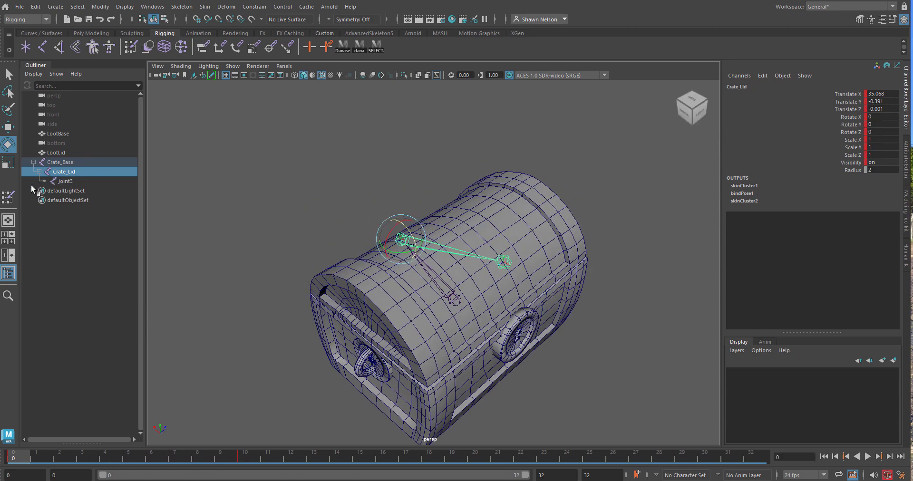
Open the Paint Skin Weights settings for LootBase with Crate_Base as the active influence, and scrub to frame 8.
{"action": "left_click", "coordinate": [9, 74]}
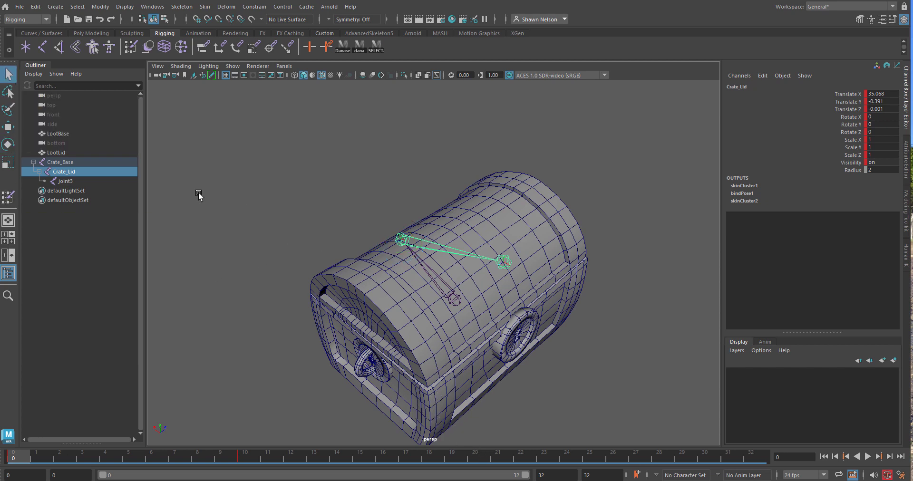
{"action": "left_click", "coordinate": [64, 181]}
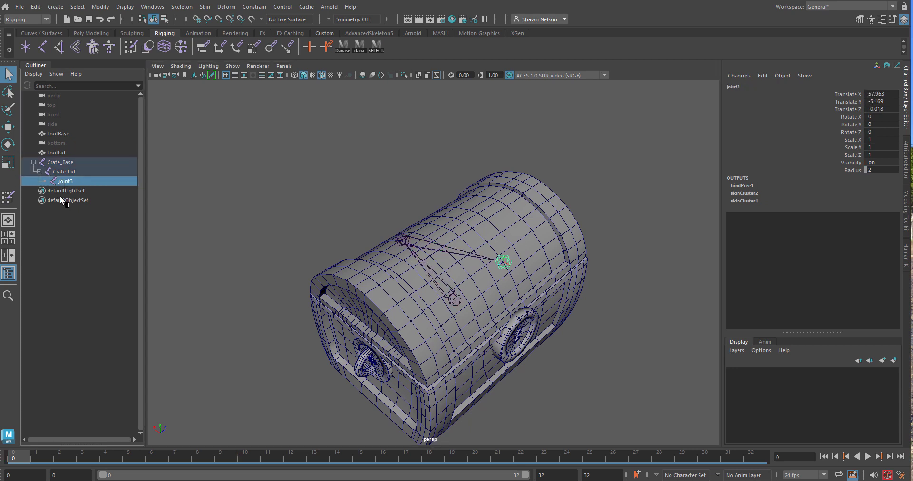
{"action": "left_click", "coordinate": [55, 153]}
{"action": "left_click", "coordinate": [59, 133]}
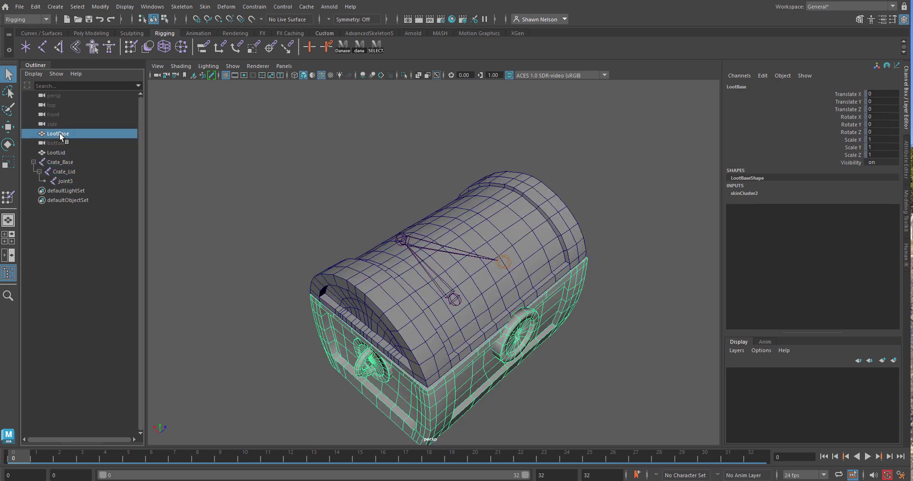
{"action": "double_click", "coordinate": [4, 201]}
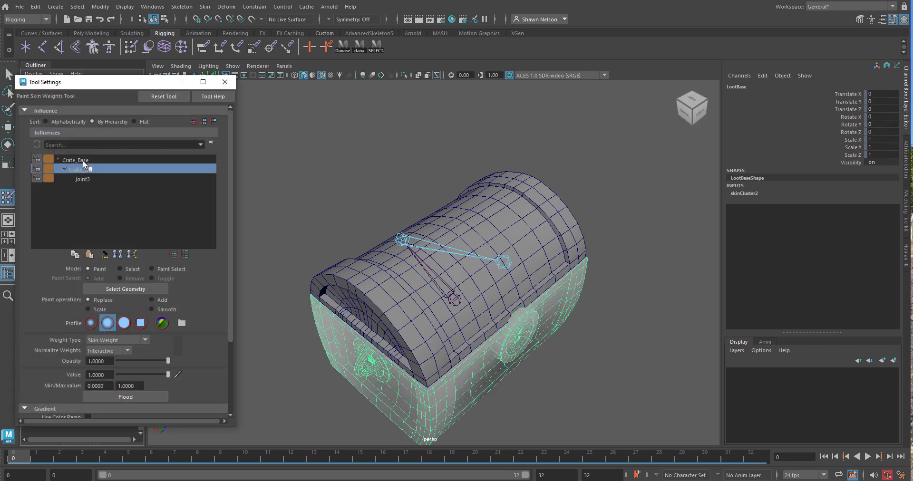
{"action": "left_click", "coordinate": [83, 161]}
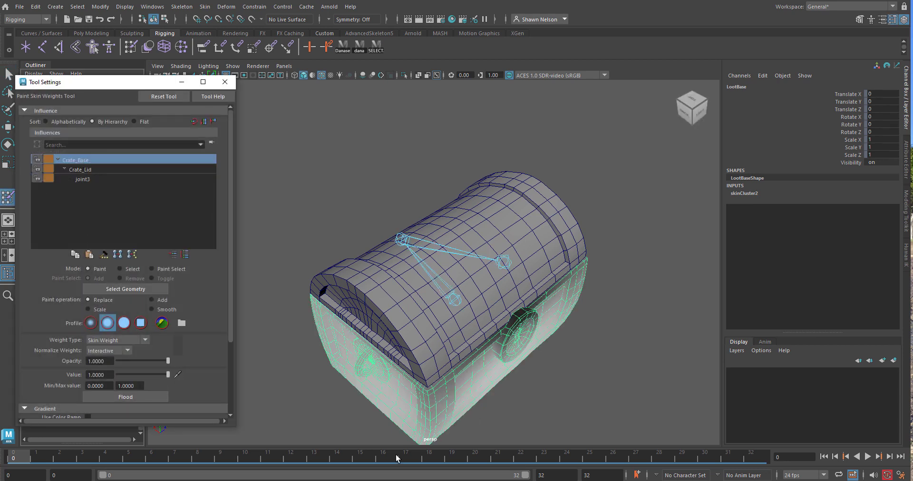
{"action": "left_click_drag", "start_coordinate": [180, 462], "coordinate": [200, 461]}
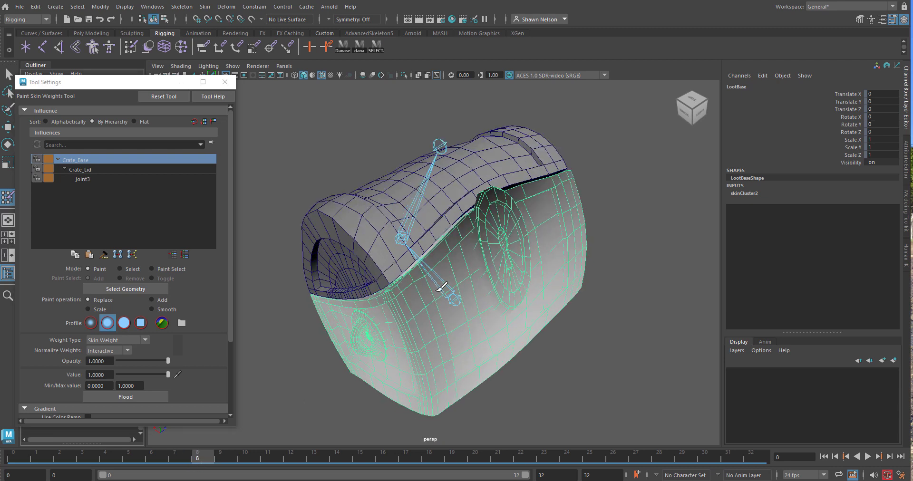
Paint Crate_Base's weight over the front and one end of LootBase, using Replace with value 1.0.
{"action": "mouse_move", "coordinate": [413, 286]}
{"action": "left_mouse_down"}
{"action": "mouse_move", "coordinate": [400, 328]}
{"action": "mouse_move", "coordinate": [402, 291]}
{"action": "mouse_move", "coordinate": [352, 298]}
{"action": "mouse_move", "coordinate": [438, 270]}
{"action": "mouse_move", "coordinate": [402, 352]}
{"action": "mouse_move", "coordinate": [422, 383]}
{"action": "mouse_move", "coordinate": [499, 315]}
{"action": "mouse_move", "coordinate": [475, 380]}
{"action": "mouse_move", "coordinate": [577, 310]}
{"action": "mouse_move", "coordinate": [509, 318]}
{"action": "mouse_move", "coordinate": [476, 276]}
{"action": "mouse_move", "coordinate": [499, 224]}
{"action": "mouse_move", "coordinate": [495, 204]}
{"action": "mouse_move", "coordinate": [457, 236]}
{"action": "mouse_move", "coordinate": [437, 268]}
{"action": "mouse_move", "coordinate": [441, 284]}
{"action": "mouse_move", "coordinate": [486, 274]}
{"action": "mouse_move", "coordinate": [520, 241]}
{"action": "mouse_move", "coordinate": [490, 248]}
{"action": "mouse_move", "coordinate": [509, 261]}
{"action": "left_mouse_up"}
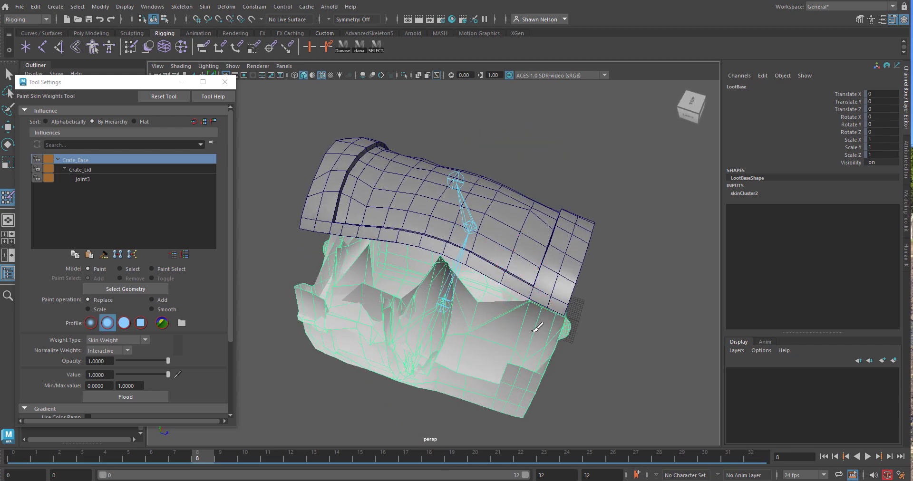
{"action": "mouse_move", "coordinate": [538, 319]}
{"action": "left_mouse_down"}
{"action": "mouse_move", "coordinate": [526, 306]}
{"action": "mouse_move", "coordinate": [546, 316]}
{"action": "mouse_move", "coordinate": [539, 361]}
{"action": "left_mouse_up"}
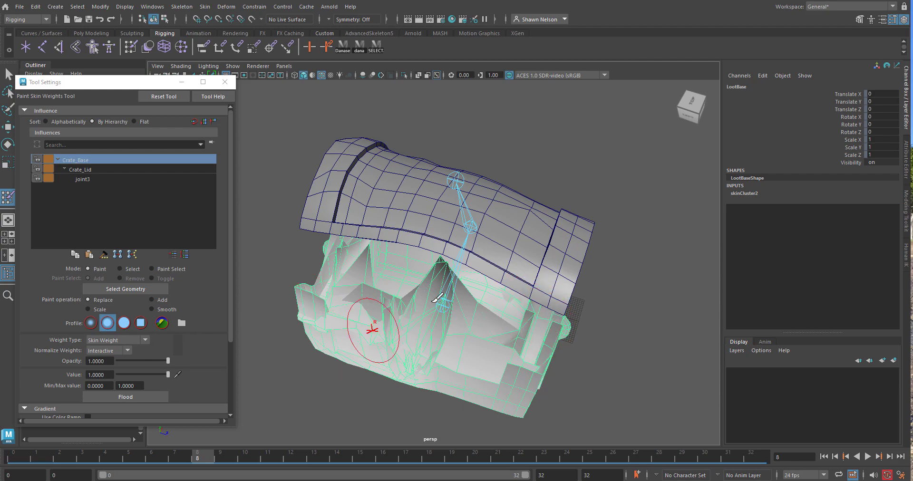
{"action": "scroll", "coordinate": [476, 349], "scroll_direction": "up", "scroll_amount": 5}
{"action": "mouse_move", "coordinate": [571, 413]}
{"action": "left_mouse_down", "text": "alt"}
{"action": "mouse_move", "coordinate": [544, 336]}
{"action": "mouse_move", "coordinate": [504, 327]}
{"action": "left_mouse_up", "text": "alt"}
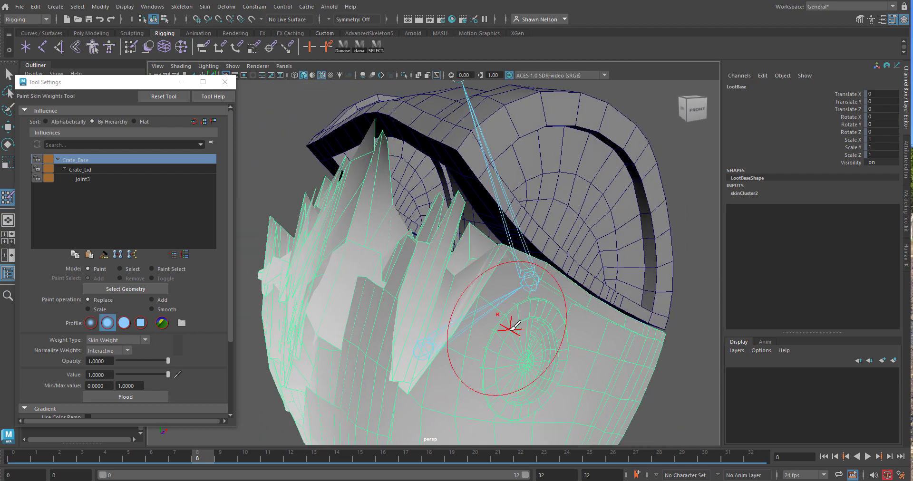
{"action": "mouse_move", "coordinate": [468, 271]}
{"action": "left_mouse_down"}
{"action": "mouse_move", "coordinate": [500, 285]}
{"action": "mouse_move", "coordinate": [458, 259]}
{"action": "mouse_move", "coordinate": [428, 221]}
{"action": "left_mouse_up"}
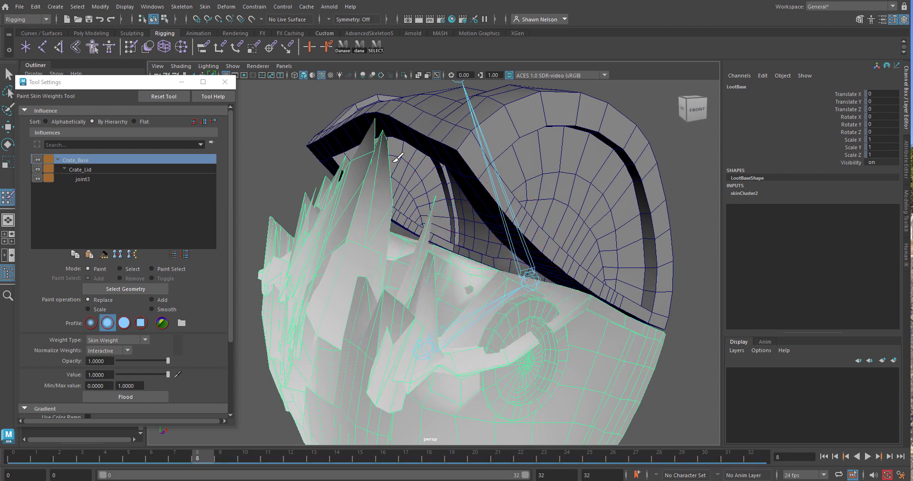
{"action": "mouse_move", "coordinate": [397, 158]}
{"action": "left_mouse_down"}
{"action": "mouse_move", "coordinate": [379, 142]}
{"action": "mouse_move", "coordinate": [352, 260]}
{"action": "mouse_move", "coordinate": [399, 328]}
{"action": "mouse_move", "coordinate": [457, 309]}
{"action": "mouse_move", "coordinate": [518, 350]}
{"action": "mouse_move", "coordinate": [514, 419]}
{"action": "mouse_move", "coordinate": [543, 331]}
{"action": "mouse_move", "coordinate": [536, 415]}
{"action": "left_mouse_up"}
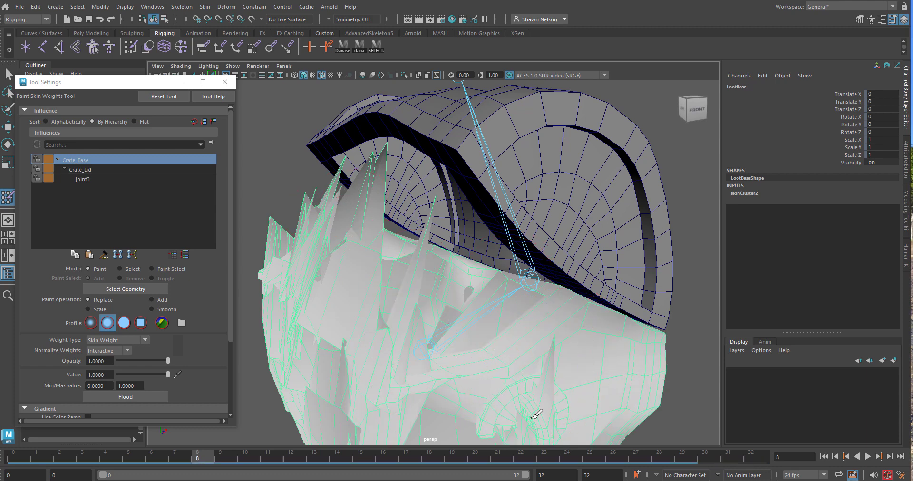
{"action": "scroll", "coordinate": [519, 332], "scroll_direction": "down", "scroll_amount": 6}
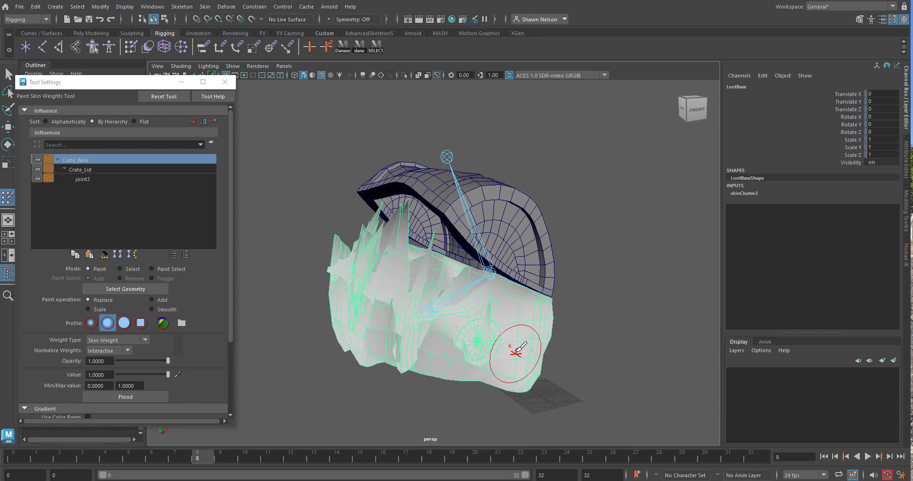
{"action": "mouse_move", "coordinate": [518, 351]}
{"action": "left_mouse_down"}
{"action": "mouse_move", "coordinate": [456, 385]}
{"action": "mouse_move", "coordinate": [411, 378]}
{"action": "mouse_move", "coordinate": [432, 399]}
{"action": "mouse_move", "coordinate": [414, 413]}
{"action": "left_mouse_up"}
{"action": "mouse_move", "coordinate": [521, 377]}
{"action": "left_mouse_down"}
{"action": "mouse_move", "coordinate": [418, 383]}
{"action": "mouse_move", "coordinate": [407, 407]}
{"action": "mouse_move", "coordinate": [366, 326]}
{"action": "mouse_move", "coordinate": [377, 337]}
{"action": "mouse_move", "coordinate": [409, 293]}
{"action": "left_mouse_up"}
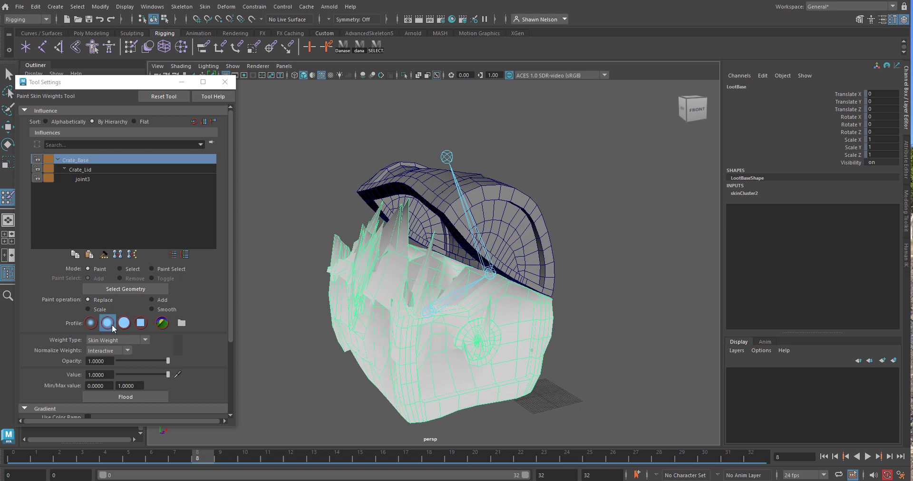
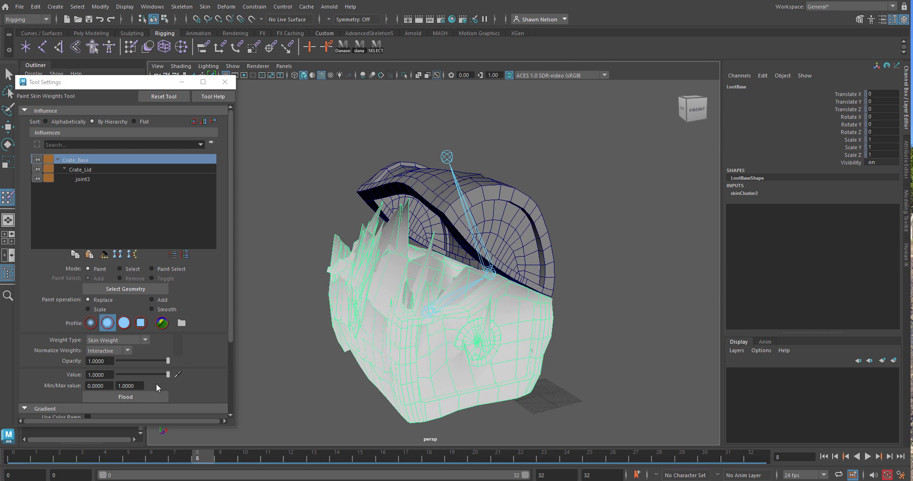
Expand the brush's Stroke settings and enlarge Radius(U) to about 22.25.
{"action": "scroll", "coordinate": [188, 376], "scroll_direction": "down", "scroll_amount": 5}
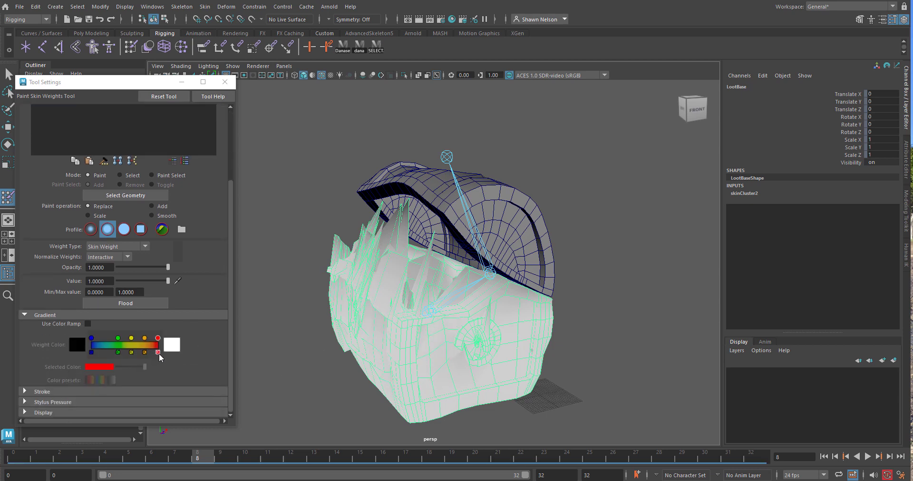
{"action": "left_click", "coordinate": [23, 391]}
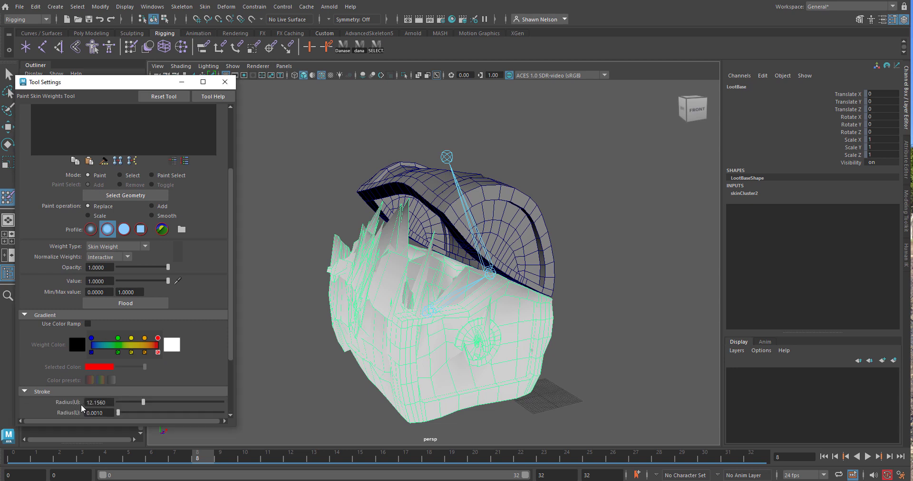
{"action": "left_click_drag", "start_coordinate": [144, 402], "coordinate": [164, 402]}
Paint Crate_Base's weight at value 1.0 over LootBase's remaining distorted outer walls, corners and side handle with the larger brush.
{"action": "mouse_move", "coordinate": [434, 281]}
{"action": "left_mouse_down"}
{"action": "mouse_move", "coordinate": [484, 289]}
{"action": "mouse_move", "coordinate": [480, 270]}
{"action": "mouse_move", "coordinate": [458, 298]}
{"action": "mouse_move", "coordinate": [527, 302]}
{"action": "mouse_move", "coordinate": [495, 320]}
{"action": "mouse_move", "coordinate": [486, 306]}
{"action": "mouse_move", "coordinate": [495, 310]}
{"action": "mouse_move", "coordinate": [491, 338]}
{"action": "mouse_move", "coordinate": [523, 338]}
{"action": "mouse_move", "coordinate": [540, 285]}
{"action": "left_mouse_up"}
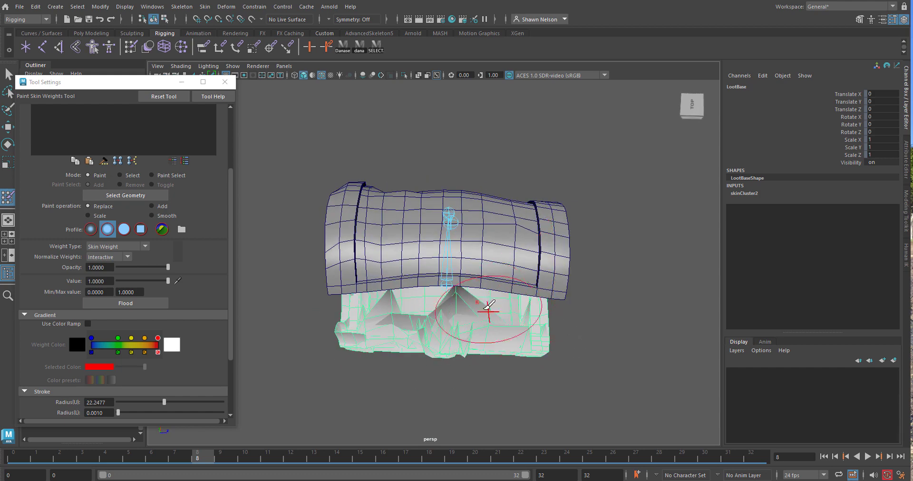
{"action": "mouse_move", "coordinate": [454, 303]}
{"action": "left_mouse_down"}
{"action": "mouse_move", "coordinate": [435, 326]}
{"action": "mouse_move", "coordinate": [381, 316]}
{"action": "mouse_move", "coordinate": [386, 307]}
{"action": "mouse_move", "coordinate": [388, 324]}
{"action": "mouse_move", "coordinate": [338, 324]}
{"action": "mouse_move", "coordinate": [344, 310]}
{"action": "mouse_move", "coordinate": [346, 317]}
{"action": "left_mouse_up"}
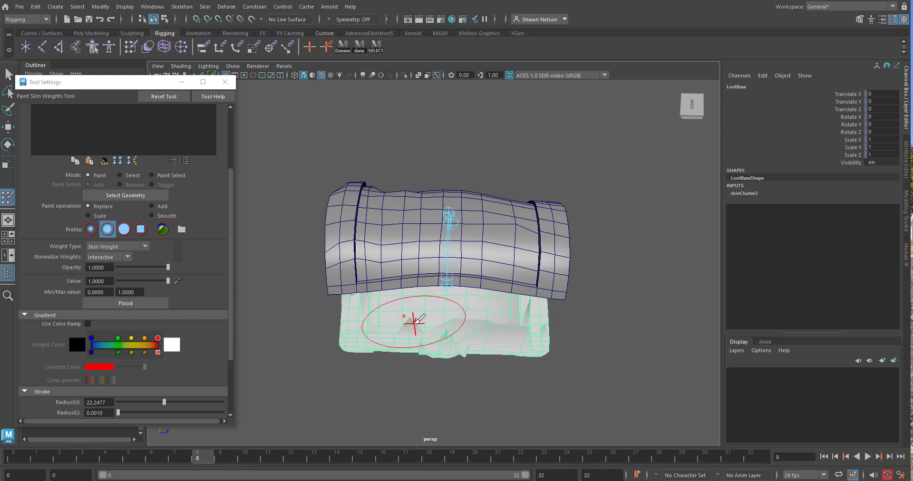
{"action": "mouse_move", "coordinate": [422, 326]}
{"action": "left_mouse_down", "text": "alt"}
{"action": "mouse_move", "coordinate": [460, 323]}
{"action": "mouse_move", "coordinate": [550, 285]}
{"action": "left_mouse_up", "text": "alt"}
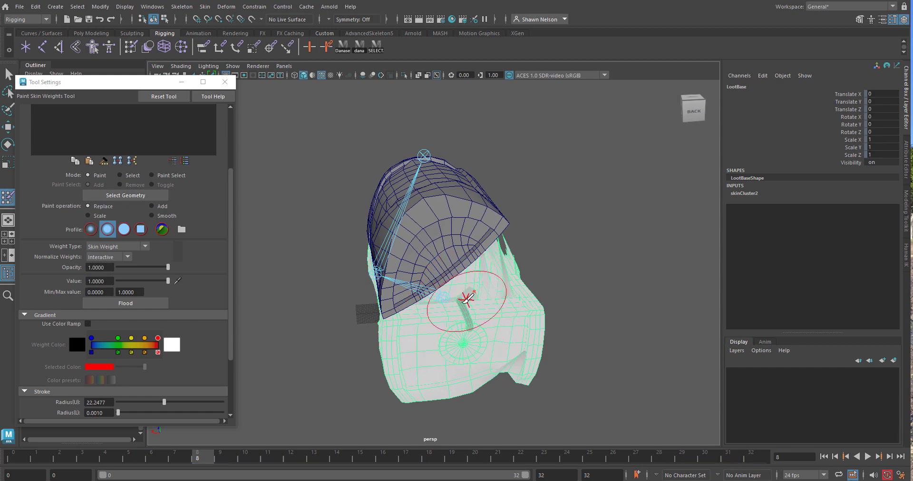
{"action": "mouse_move", "coordinate": [464, 302]}
{"action": "left_mouse_down", "text": "alt"}
{"action": "mouse_move", "coordinate": [438, 342]}
{"action": "mouse_move", "coordinate": [410, 346]}
{"action": "left_mouse_up", "text": "alt"}
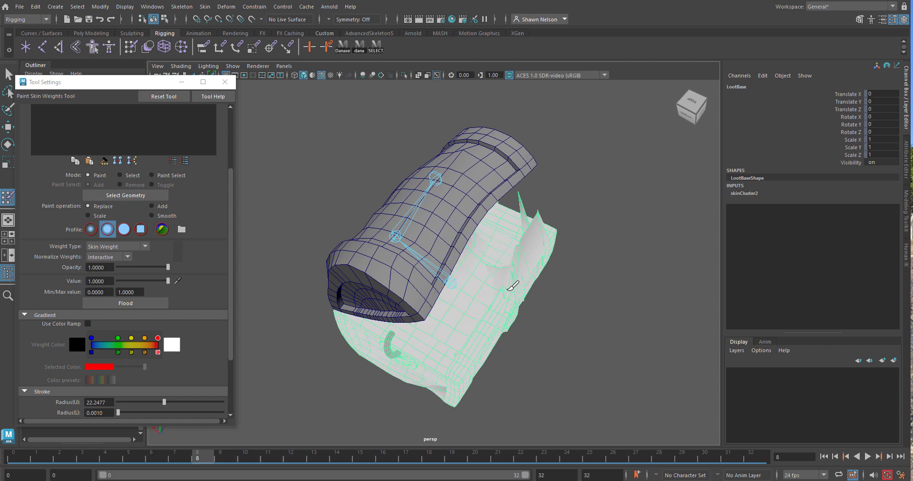
{"action": "left_click_drag", "start_coordinate": [520, 243], "coordinate": [519, 271]}
{"action": "left_click_drag", "start_coordinate": [522, 224], "coordinate": [536, 261]}
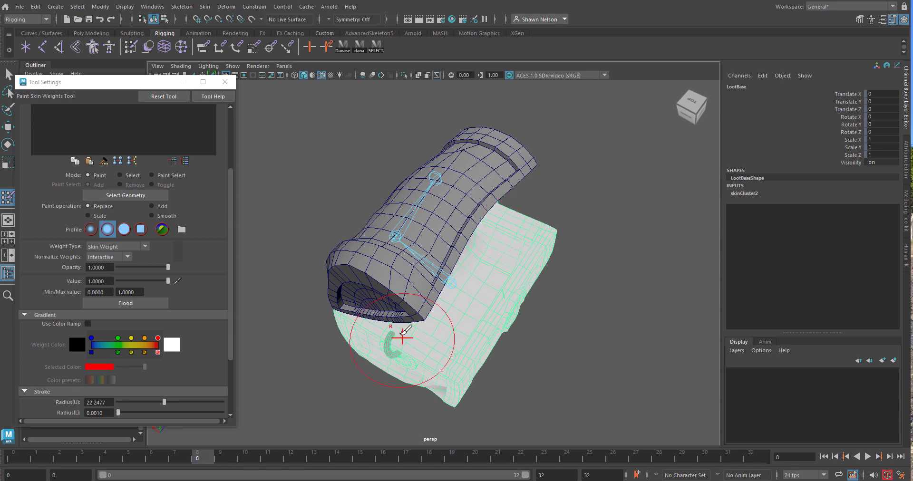
{"action": "mouse_move", "coordinate": [401, 336]}
{"action": "left_mouse_down"}
{"action": "mouse_move", "coordinate": [388, 342]}
{"action": "mouse_move", "coordinate": [391, 350]}
{"action": "left_mouse_up"}
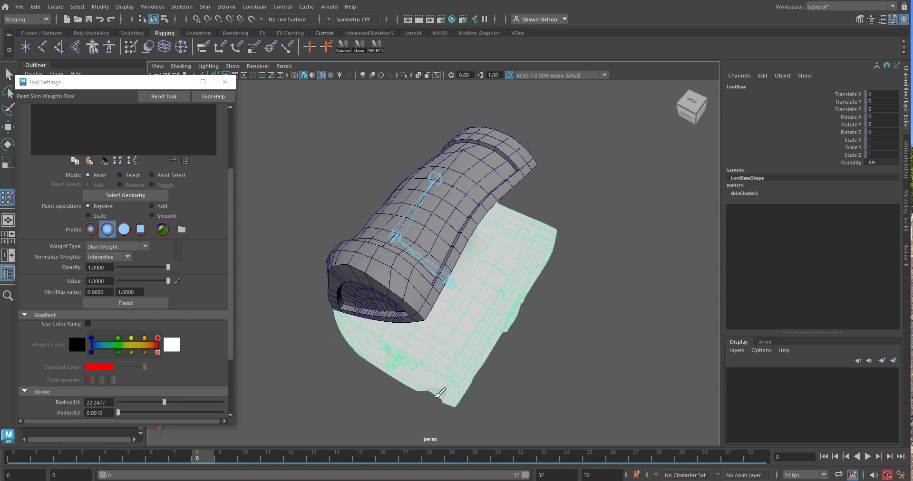
{"action": "left_click_drag", "start_coordinate": [443, 388], "coordinate": [423, 375]}
{"action": "left_click_drag", "start_coordinate": [543, 330], "coordinate": [560, 297], "text": "alt"}
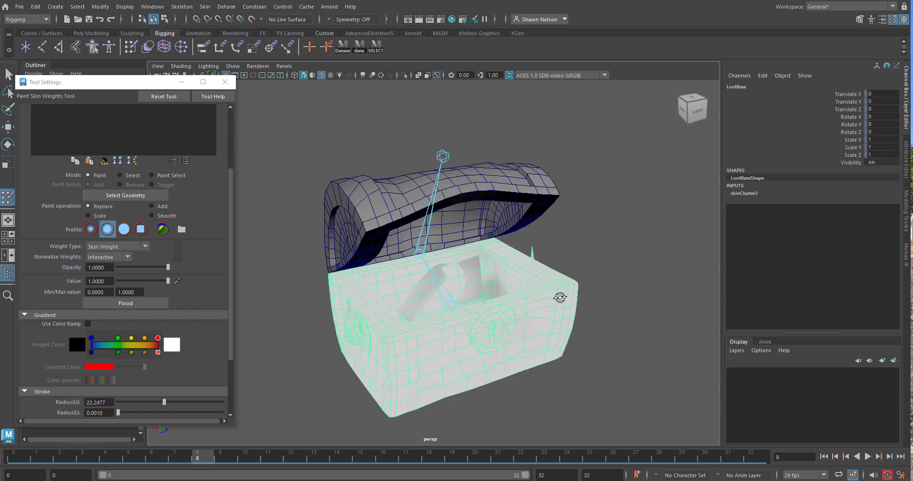
Paint Crate_Base's weight at value 1.0 over LootBase's interior, back wall and remaining spiked vertices along the rim.
{"action": "mouse_move", "coordinate": [497, 267]}
{"action": "left_mouse_down"}
{"action": "mouse_move", "coordinate": [470, 303]}
{"action": "mouse_move", "coordinate": [399, 304]}
{"action": "mouse_move", "coordinate": [515, 315]}
{"action": "left_mouse_up"}
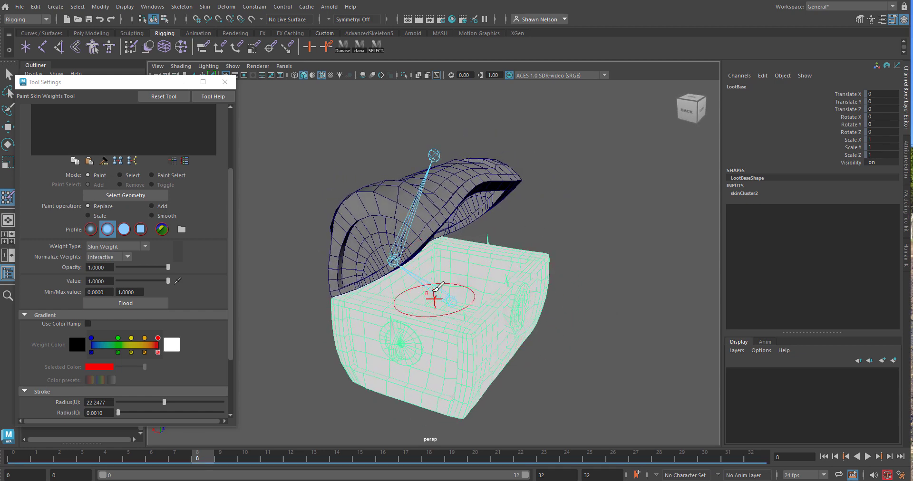
{"action": "mouse_move", "coordinate": [432, 299]}
{"action": "left_mouse_down", "text": "alt"}
{"action": "mouse_move", "coordinate": [519, 291]}
{"action": "mouse_move", "coordinate": [550, 310]}
{"action": "mouse_move", "coordinate": [492, 348]}
{"action": "mouse_move", "coordinate": [451, 357]}
{"action": "left_mouse_up", "text": "alt"}
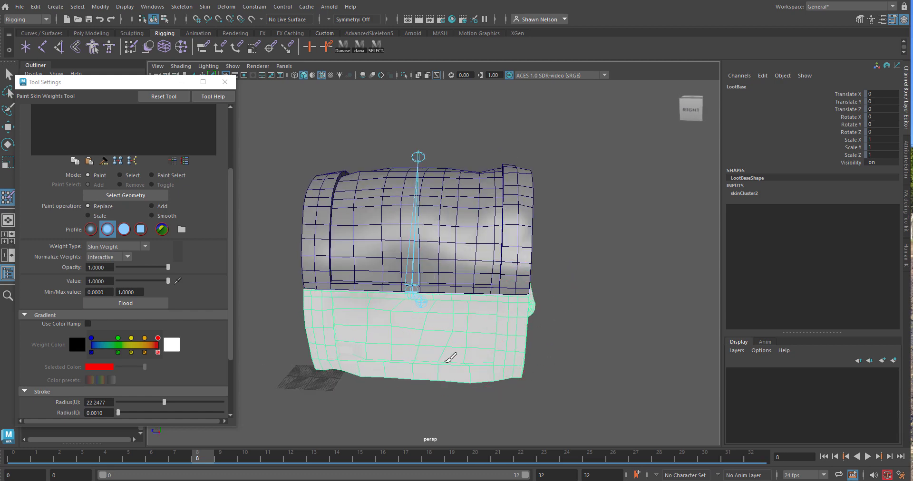
{"action": "mouse_move", "coordinate": [384, 371]}
{"action": "left_mouse_down"}
{"action": "mouse_move", "coordinate": [327, 367]}
{"action": "mouse_move", "coordinate": [407, 346]}
{"action": "mouse_move", "coordinate": [555, 347]}
{"action": "mouse_move", "coordinate": [489, 332]}
{"action": "mouse_move", "coordinate": [523, 309]}
{"action": "mouse_move", "coordinate": [465, 320]}
{"action": "mouse_move", "coordinate": [433, 337]}
{"action": "mouse_move", "coordinate": [481, 362]}
{"action": "mouse_move", "coordinate": [404, 361]}
{"action": "mouse_move", "coordinate": [387, 423]}
{"action": "left_mouse_up"}
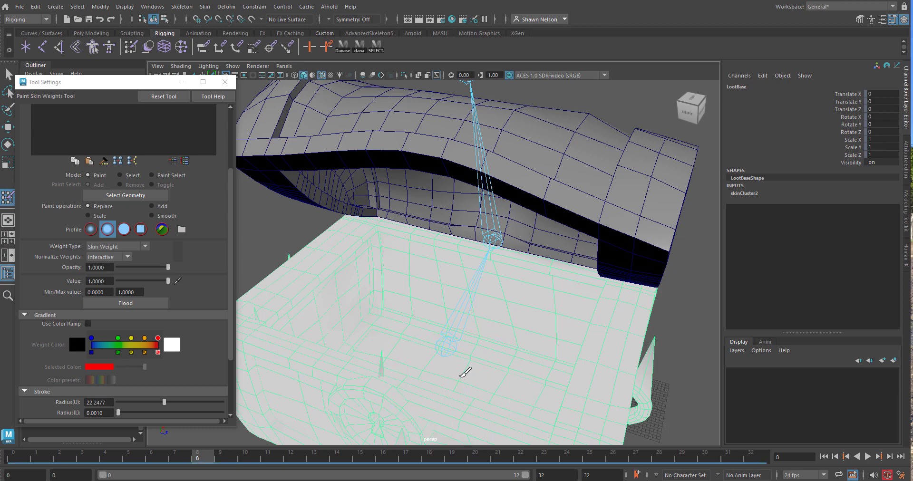
{"action": "mouse_move", "coordinate": [518, 350]}
{"action": "left_mouse_down", "text": "alt"}
{"action": "mouse_move", "coordinate": [548, 342]}
{"action": "mouse_move", "coordinate": [483, 312]}
{"action": "left_mouse_up", "text": "alt"}
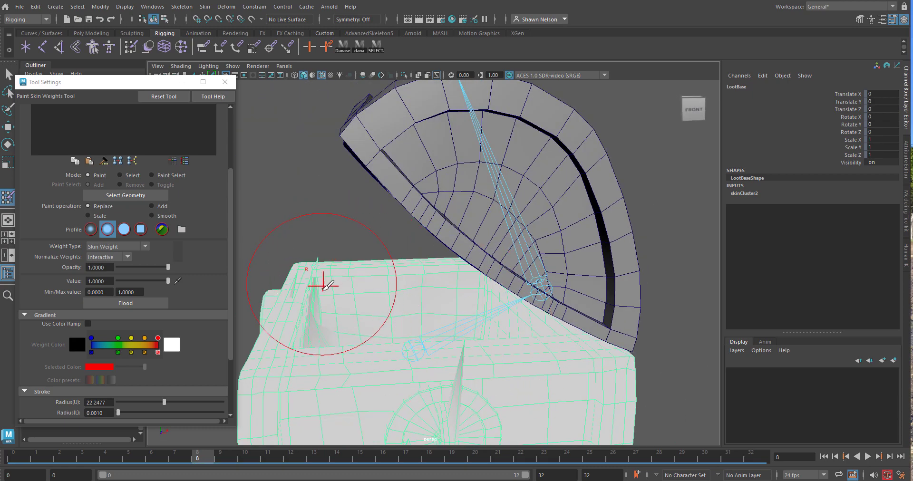
{"action": "mouse_move", "coordinate": [379, 301]}
{"action": "left_mouse_down", "text": "alt"}
{"action": "mouse_move", "coordinate": [326, 303]}
{"action": "mouse_move", "coordinate": [324, 275]}
{"action": "left_mouse_up", "text": "alt"}
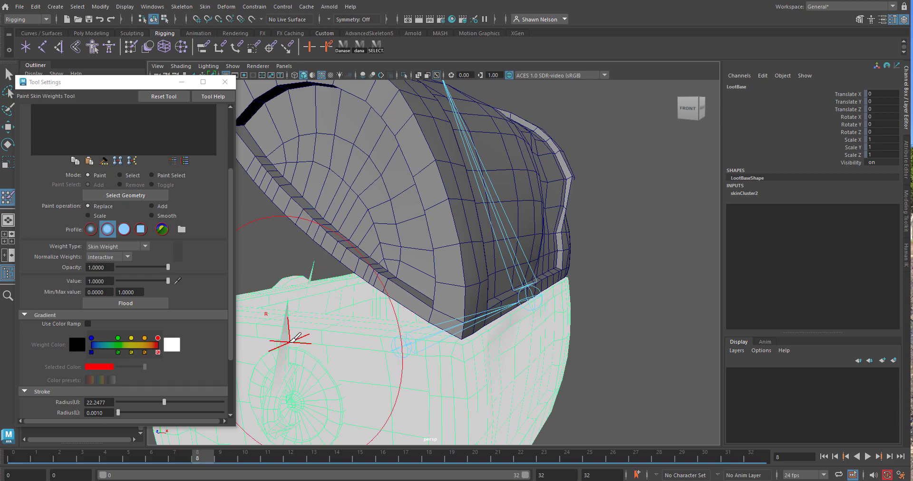
{"action": "mouse_move", "coordinate": [312, 393]}
{"action": "left_mouse_down", "text": "alt"}
{"action": "mouse_move", "coordinate": [464, 355]}
{"action": "mouse_move", "coordinate": [432, 336]}
{"action": "mouse_move", "coordinate": [333, 342]}
{"action": "mouse_move", "coordinate": [357, 343]}
{"action": "left_mouse_up", "text": "alt"}
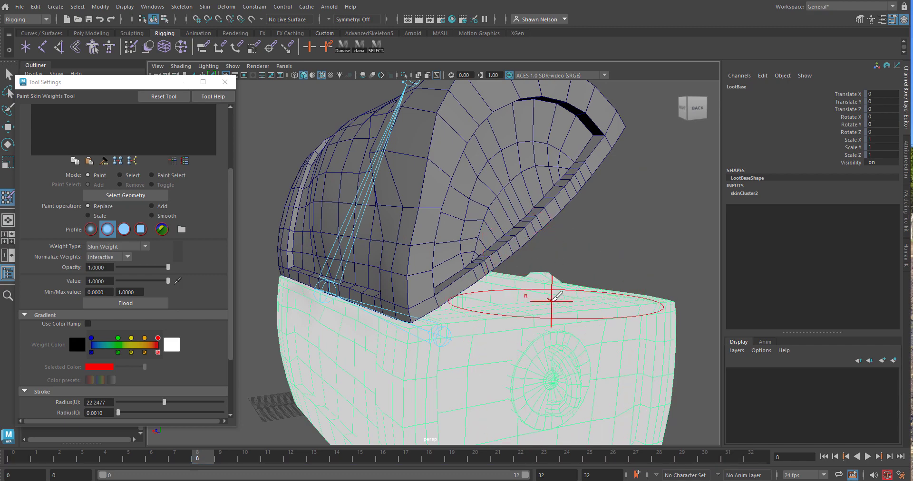
{"action": "mouse_move", "coordinate": [550, 300]}
{"action": "left_mouse_down", "text": "alt"}
{"action": "mouse_move", "coordinate": [597, 312]}
{"action": "mouse_move", "coordinate": [540, 298]}
{"action": "left_mouse_up", "text": "alt"}
{"action": "right_click_drag", "start_coordinate": [549, 331], "coordinate": [496, 226], "text": "alt"}
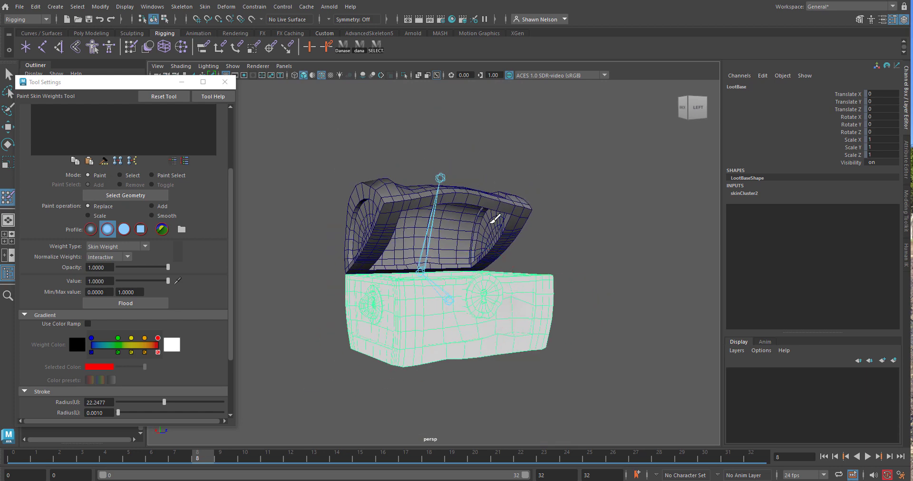
{"action": "left_click_drag", "start_coordinate": [495, 218], "coordinate": [489, 241], "text": "alt"}
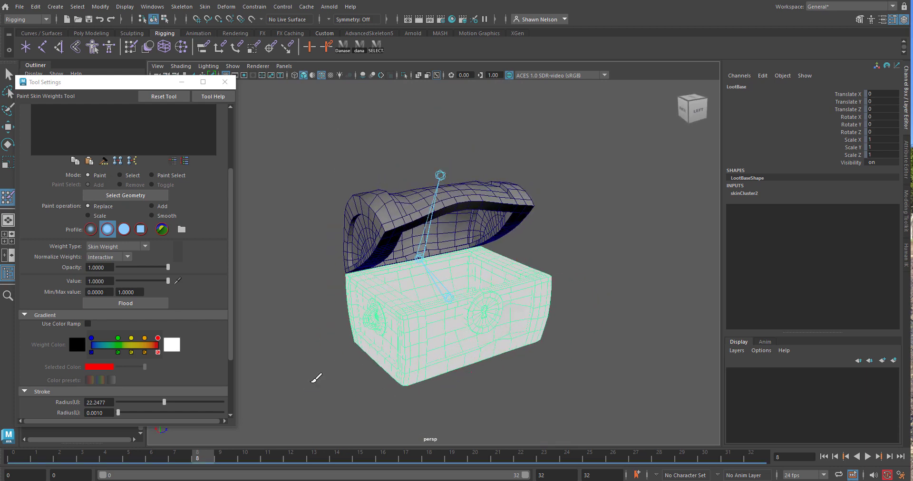
Scrub and play the lid animation, and leave weight painting with nothing selected to check how both meshes deform.
{"action": "left_click", "coordinate": [57, 460]}
{"action": "left_click_drag", "start_coordinate": [57, 460], "coordinate": [174, 460]}
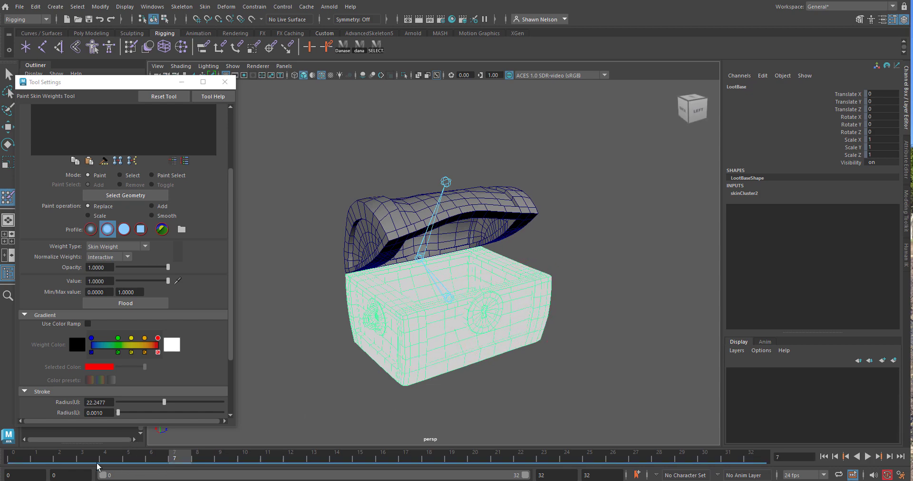
{"action": "key", "text": "alt+v"}
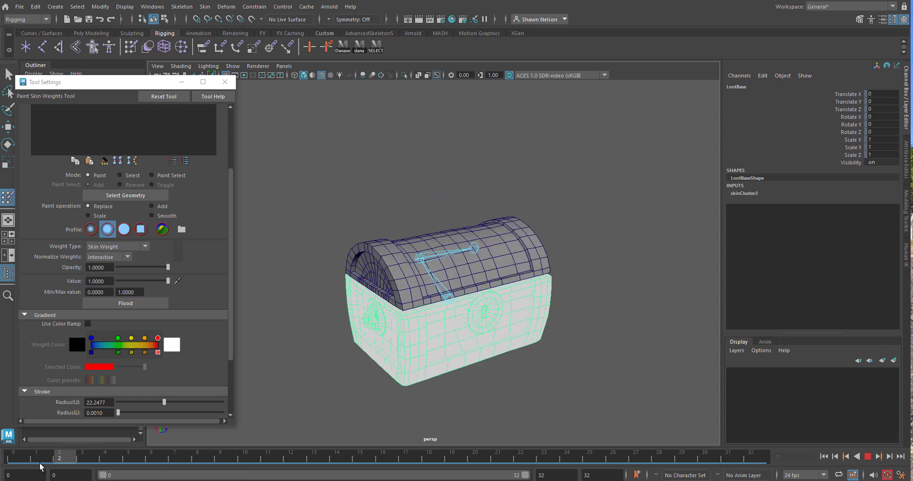
{"action": "key", "text": "alt+v"}
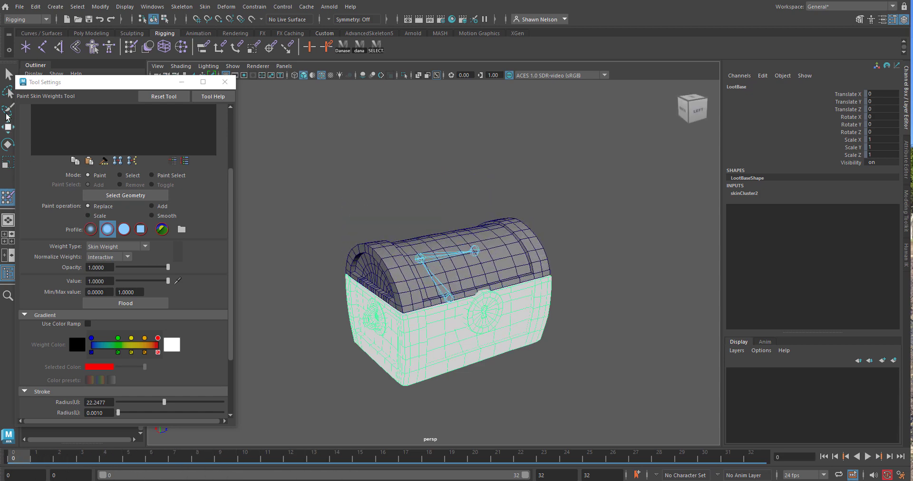
{"action": "left_click", "coordinate": [8, 73]}
{"action": "left_click", "coordinate": [272, 305]}
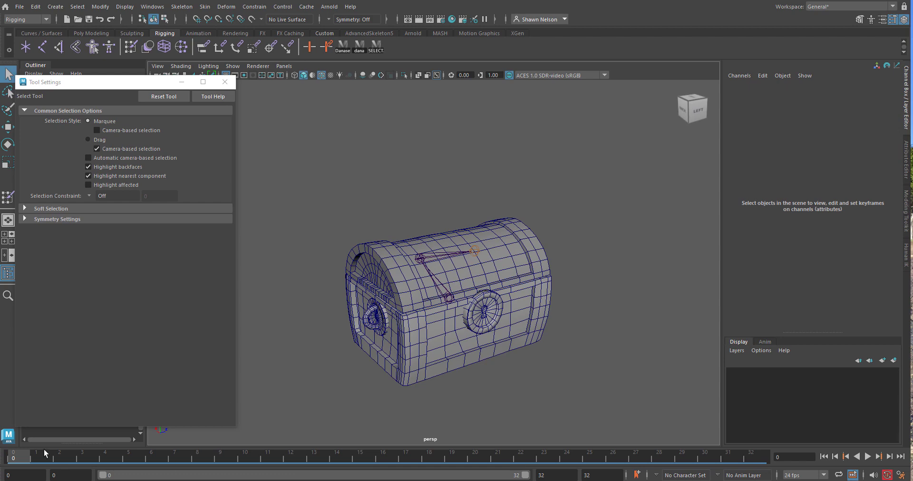
{"action": "key", "text": "alt+v"}
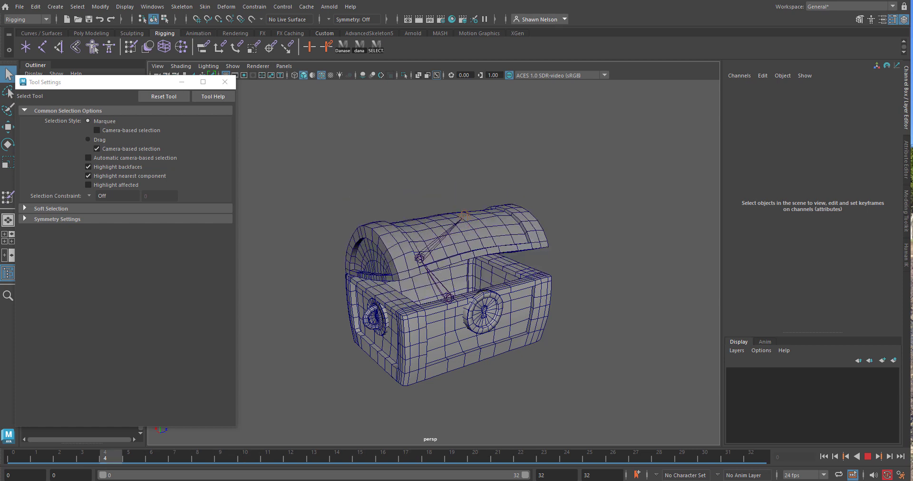
{"action": "key", "text": "alt+v"}
Flood LootLid's skin weights with Crate_Lid as the influence, using Replace at value 1.0, and play the animation.
{"action": "left_click", "coordinate": [410, 359]}
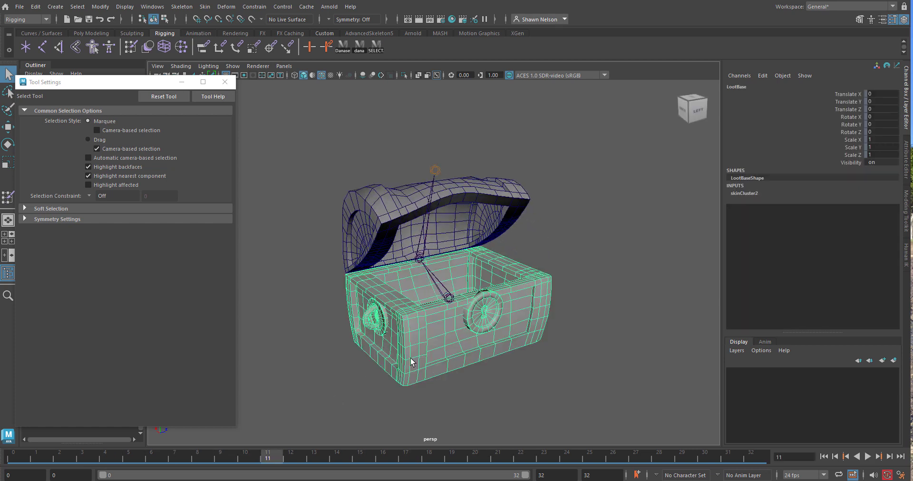
{"action": "left_click", "coordinate": [400, 222]}
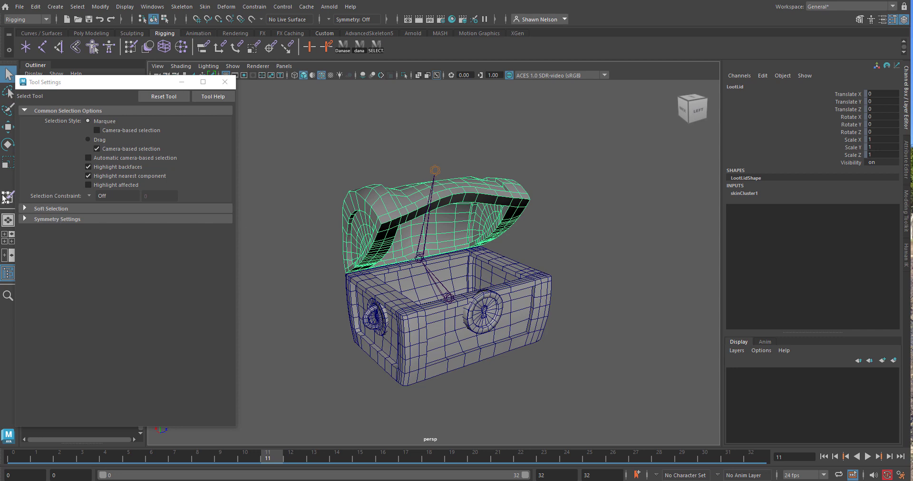
{"action": "left_click", "coordinate": [6, 197]}
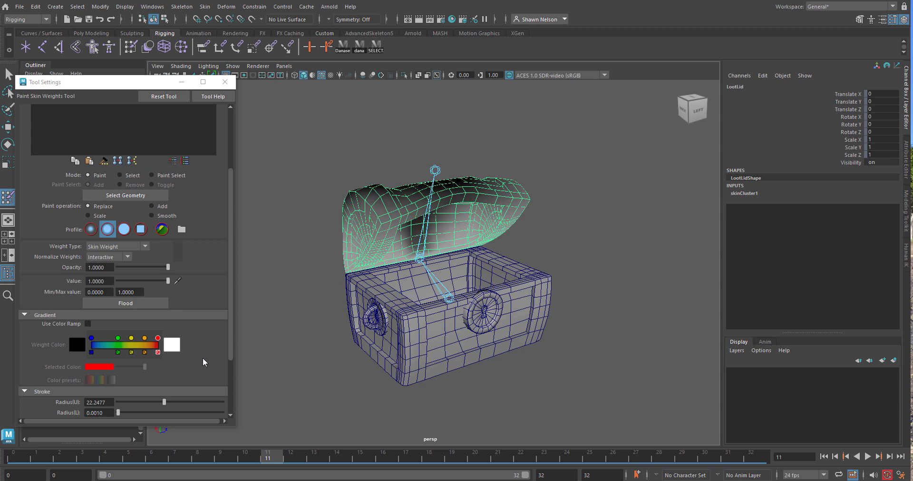
{"action": "left_click", "coordinate": [120, 303]}
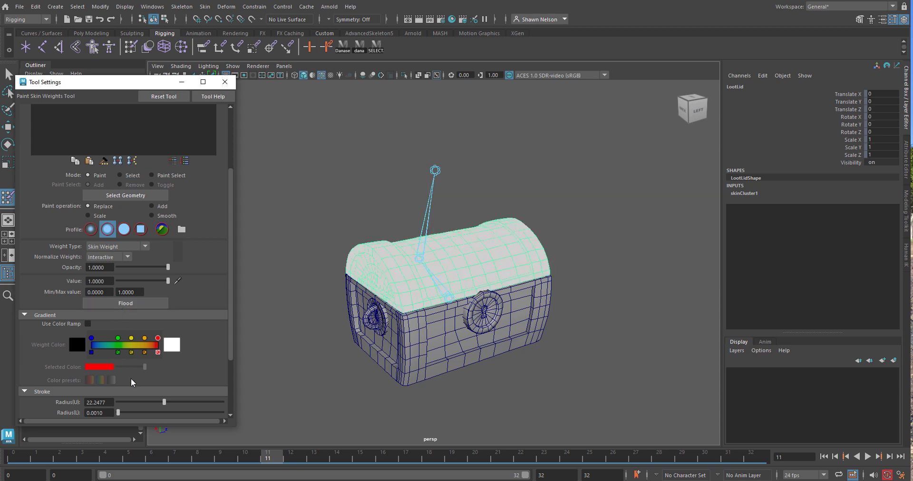
{"action": "scroll", "coordinate": [105, 230], "scroll_direction": "up", "scroll_amount": 5}
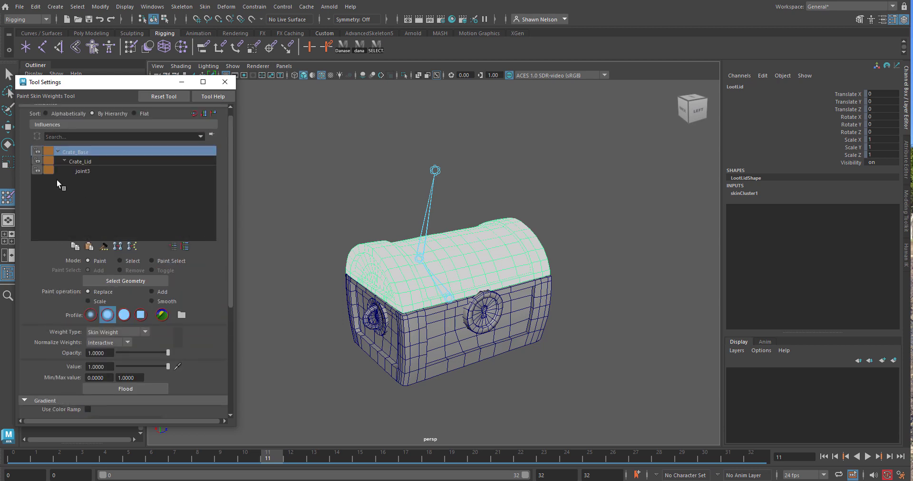
{"action": "left_click", "coordinate": [81, 161]}
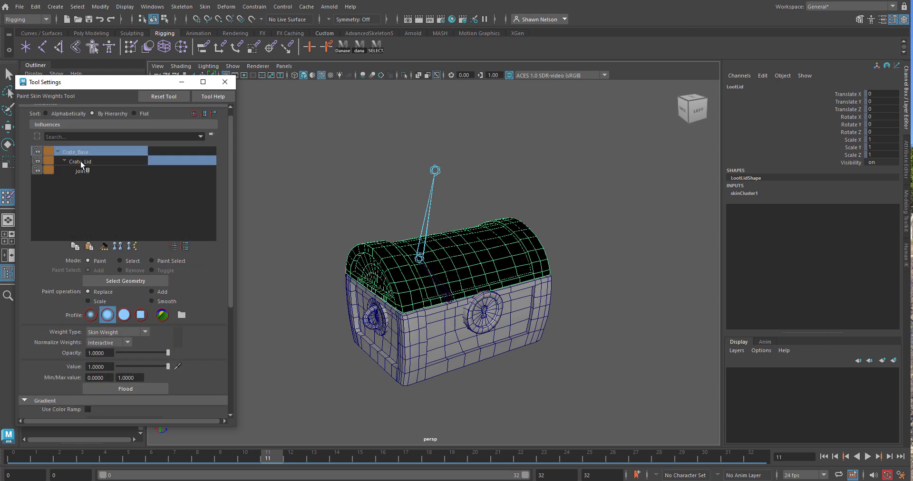
{"action": "left_click", "coordinate": [138, 390]}
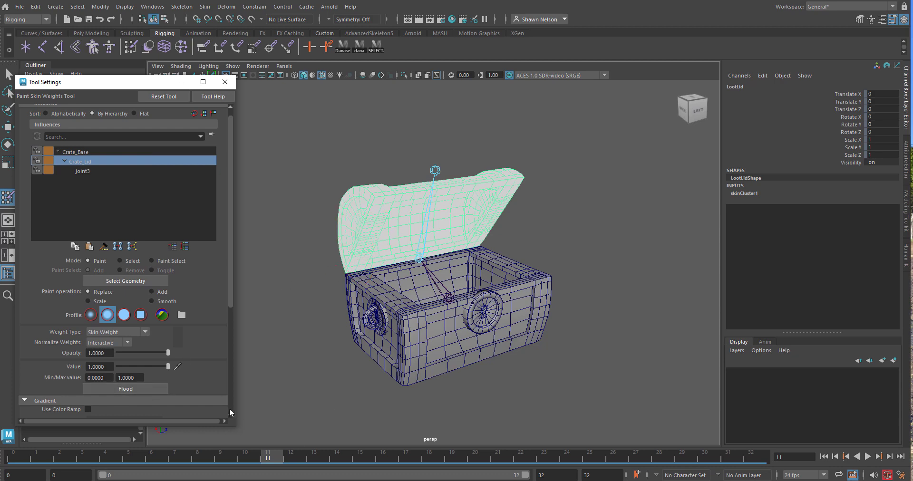
{"action": "key", "text": "alt+v"}
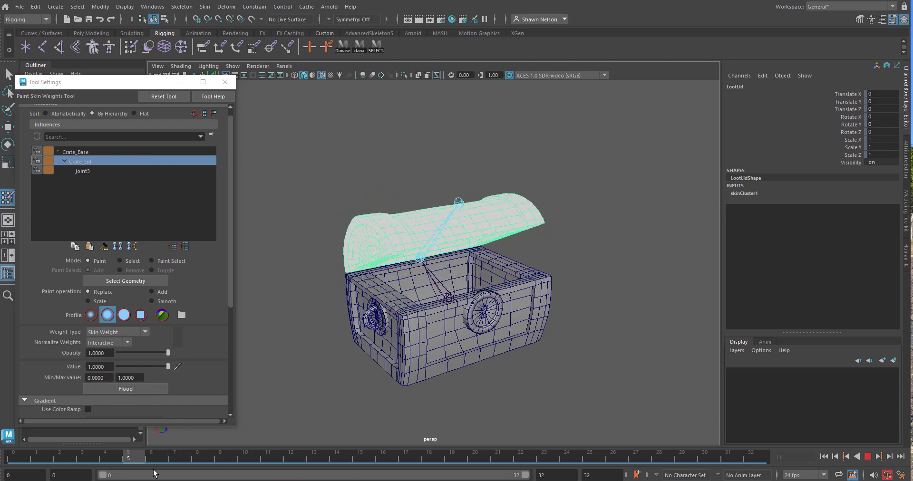
{"action": "key", "text": "Escape"}
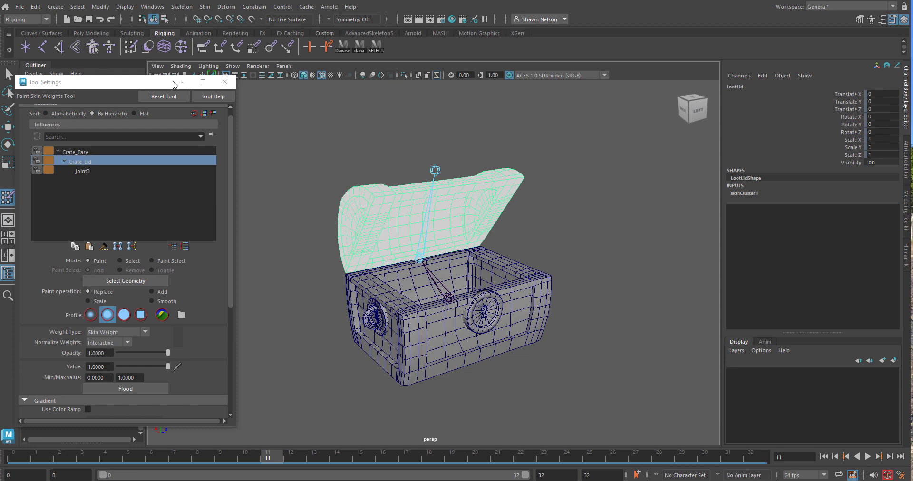
Flood LootBase's skin weights with Crate_Base as the influence, using Replace at value 1.0, and play the animation.
{"action": "left_click", "coordinate": [225, 82]}
{"action": "left_click", "coordinate": [8, 74]}
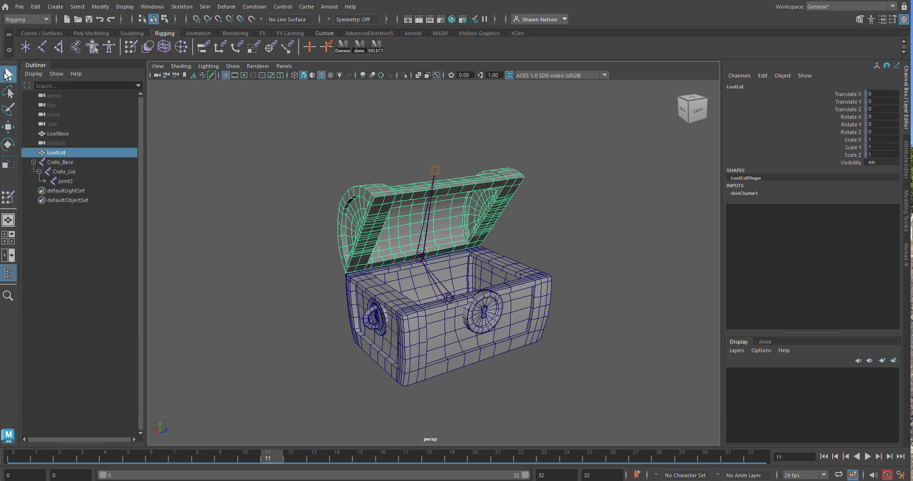
{"action": "left_click", "coordinate": [487, 335]}
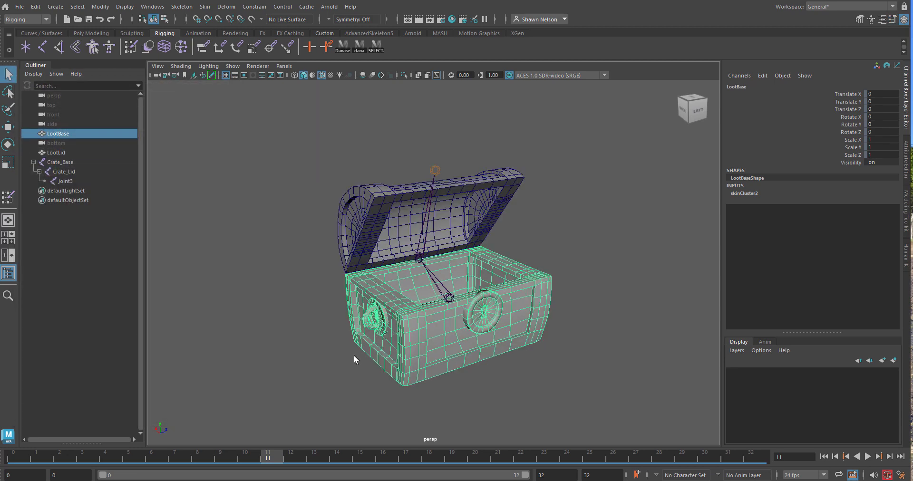
{"action": "double_click", "coordinate": [6, 197]}
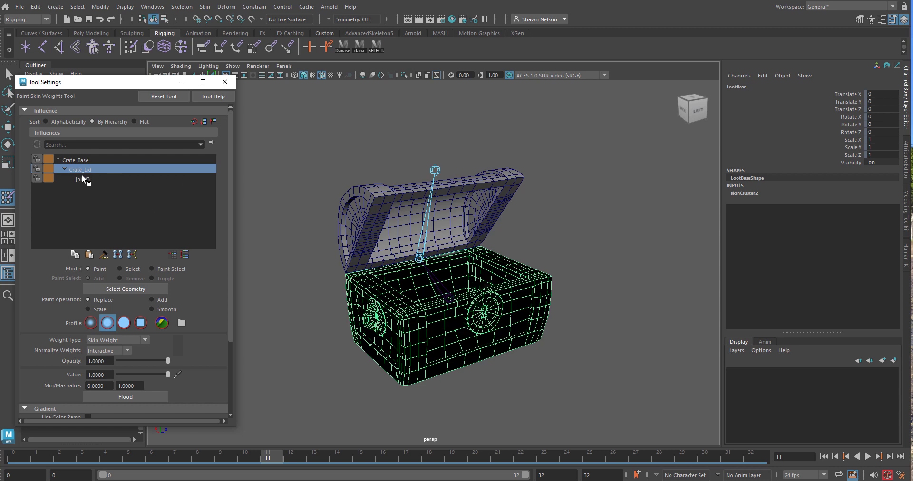
{"action": "left_click", "coordinate": [75, 160]}
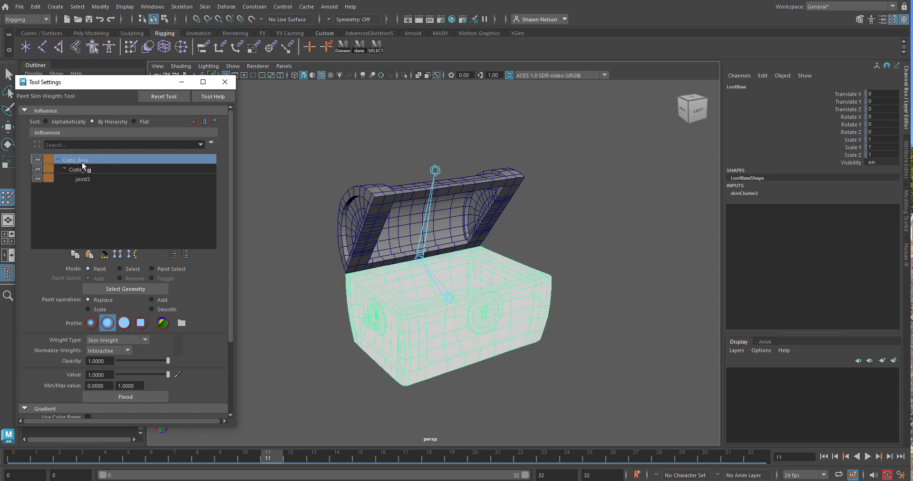
{"action": "left_click", "coordinate": [136, 398]}
{"action": "left_click", "coordinate": [277, 455]}
{"action": "key", "text": "alt+v"}
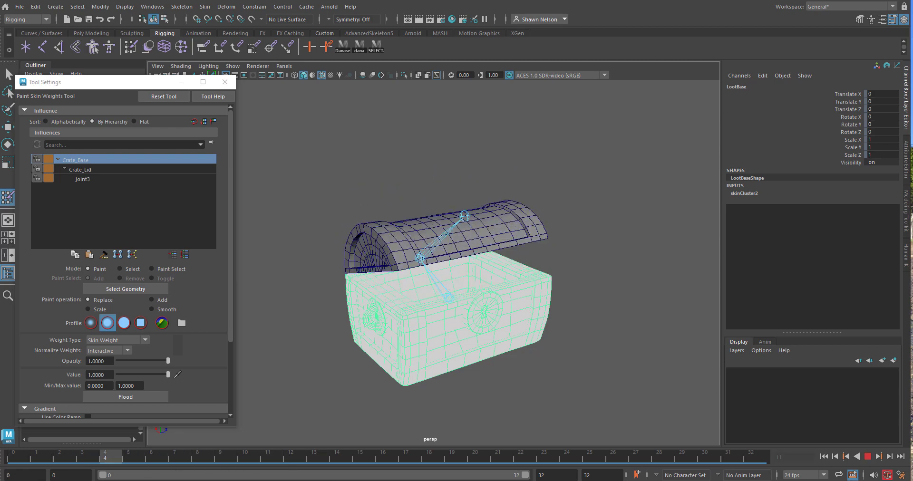
{"action": "key", "text": "alt+v"}
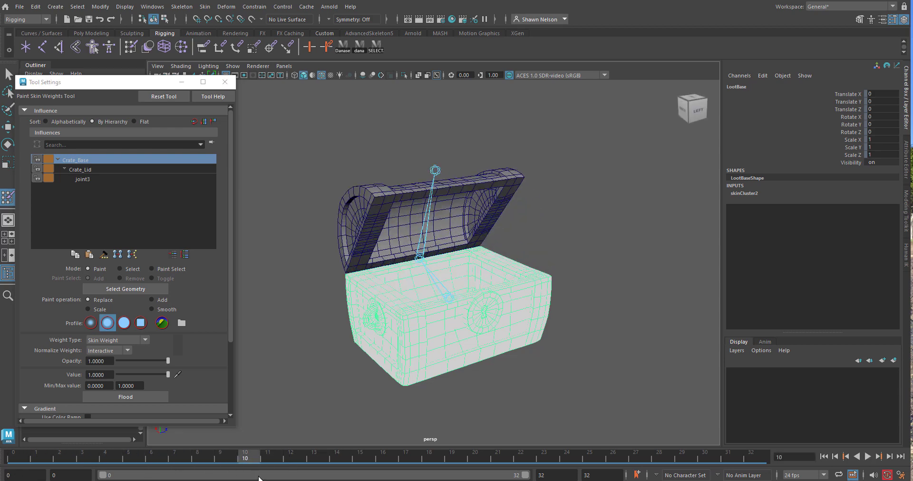
Close the tool settings, inspect the opened chest up close, and play the animation with the Crate_Base joint selected.
{"action": "left_click", "coordinate": [225, 82]}
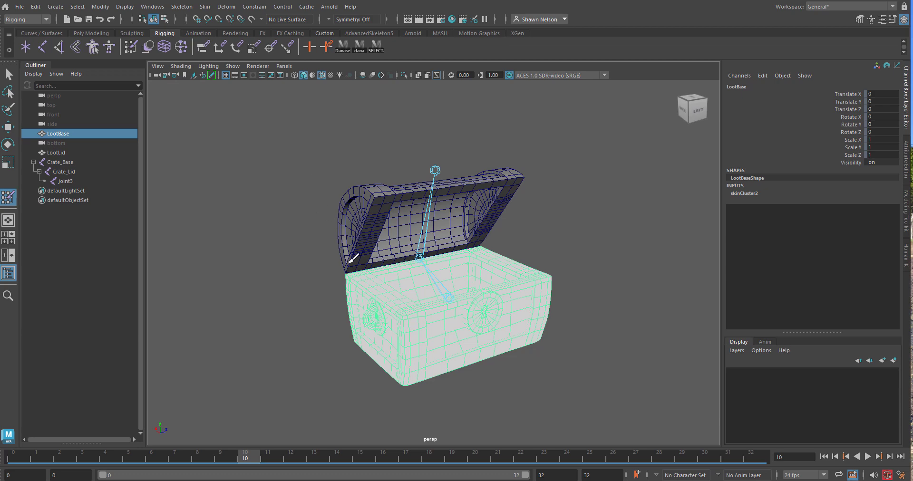
{"action": "left_click_drag", "start_coordinate": [360, 279], "coordinate": [377, 272], "text": "alt"}
{"action": "right_click_drag", "start_coordinate": [373, 243], "coordinate": [430, 333], "text": "alt"}
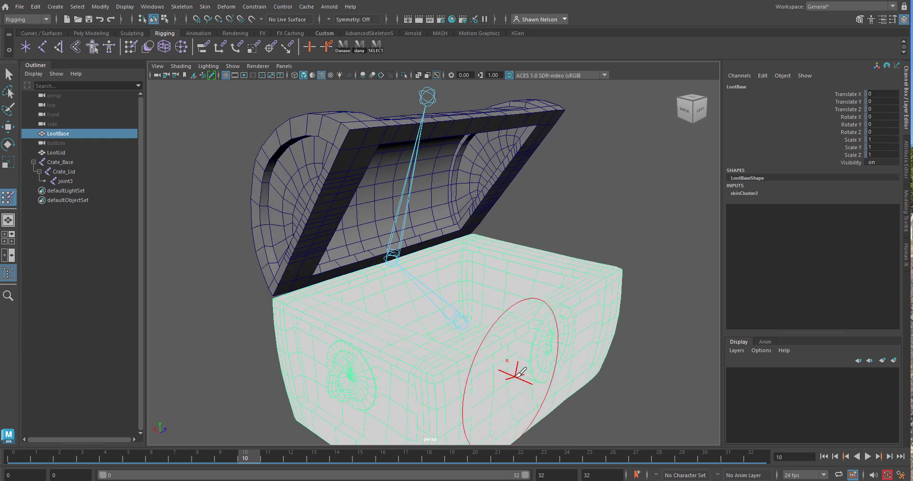
{"action": "right_click_drag", "start_coordinate": [519, 373], "coordinate": [419, 247], "text": "alt"}
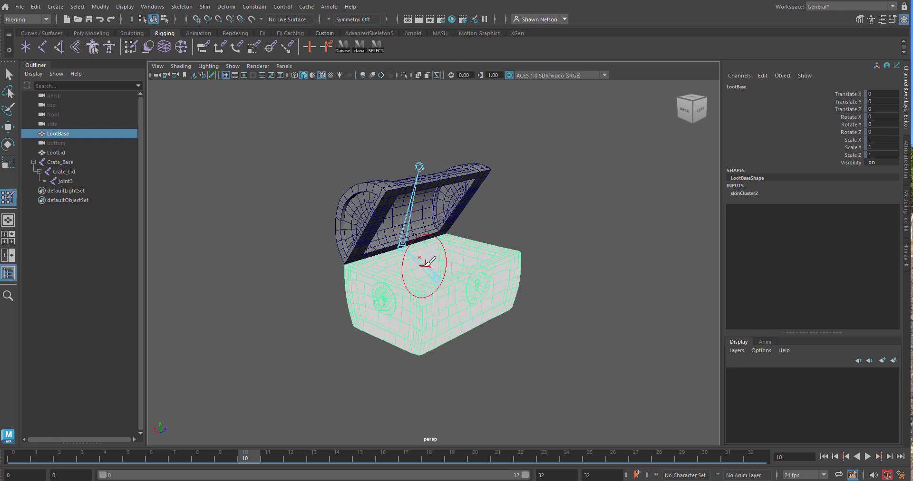
{"action": "scroll", "coordinate": [424, 265], "scroll_direction": "up", "scroll_amount": 2}
{"action": "scroll", "coordinate": [425, 266], "scroll_direction": "up", "scroll_amount": 3}
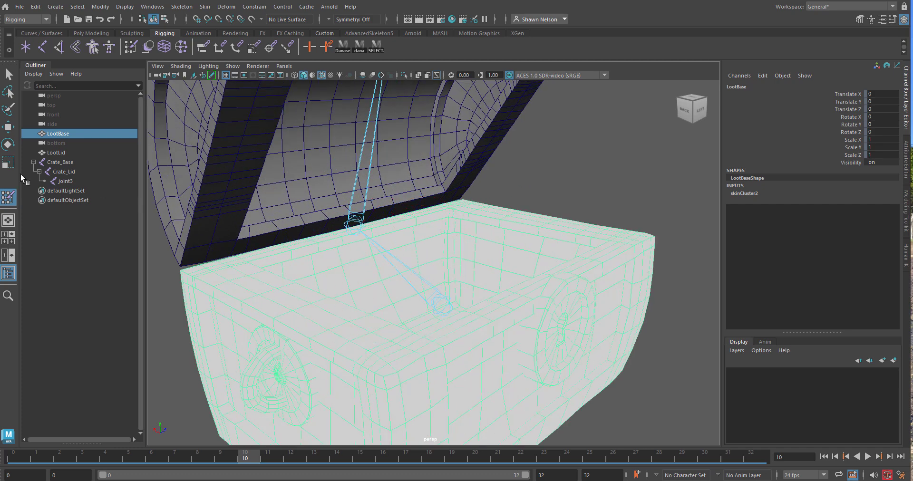
{"action": "left_click", "coordinate": [58, 162]}
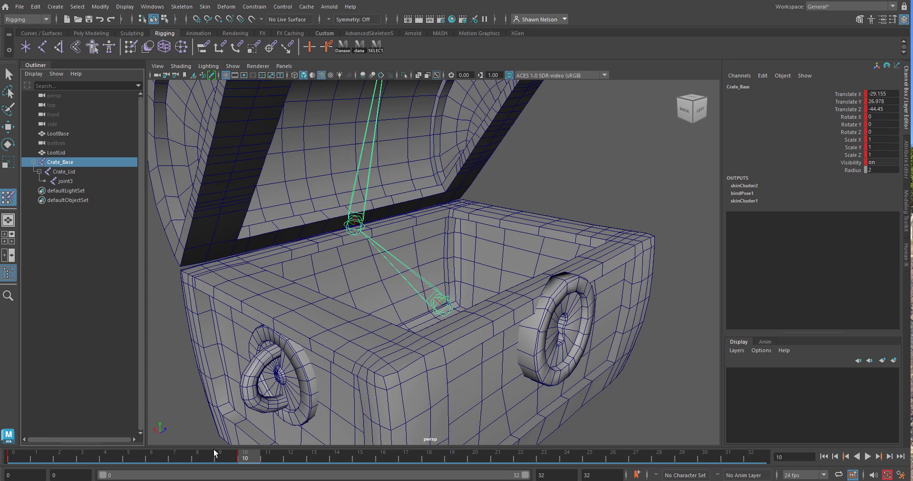
{"action": "key", "text": "alt+v"}
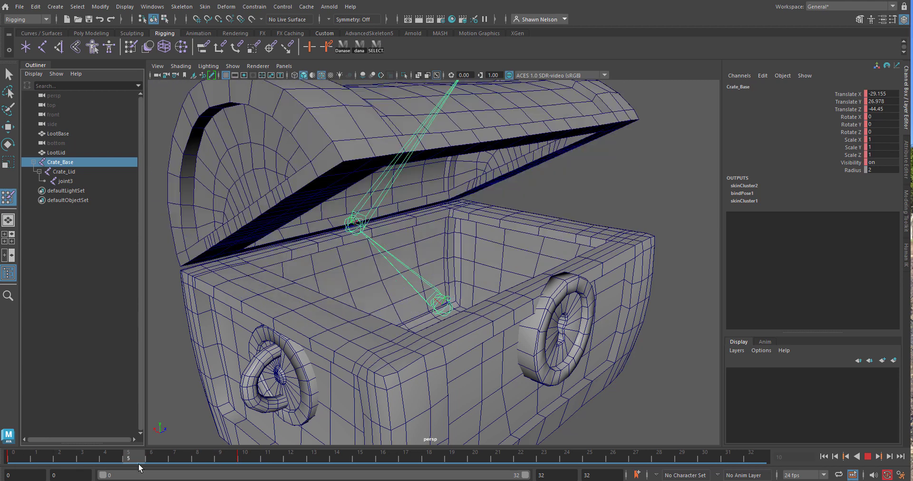
{"action": "key", "text": "alt+v"}
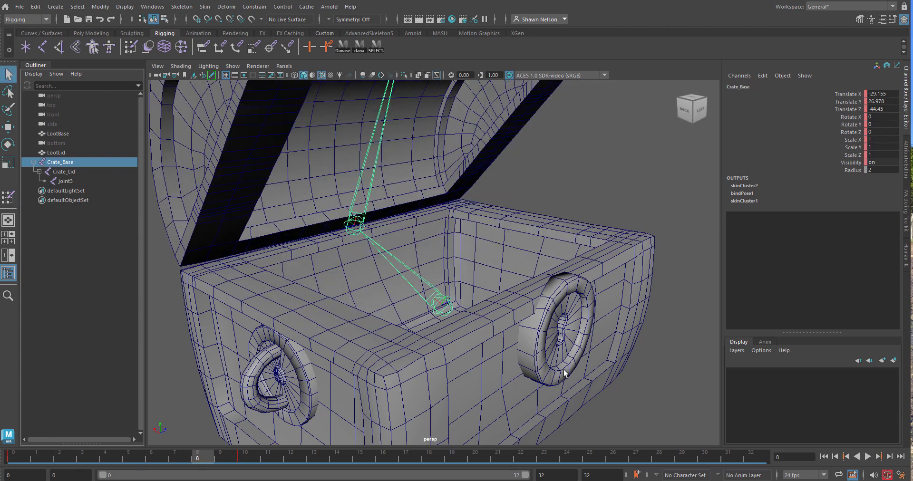
Frame the whole chest and select the LootBase and LootLid meshes in turn with the Move tool to compare their pivots.
{"action": "key", "text": "a"}
{"action": "left_click", "coordinate": [427, 358]}
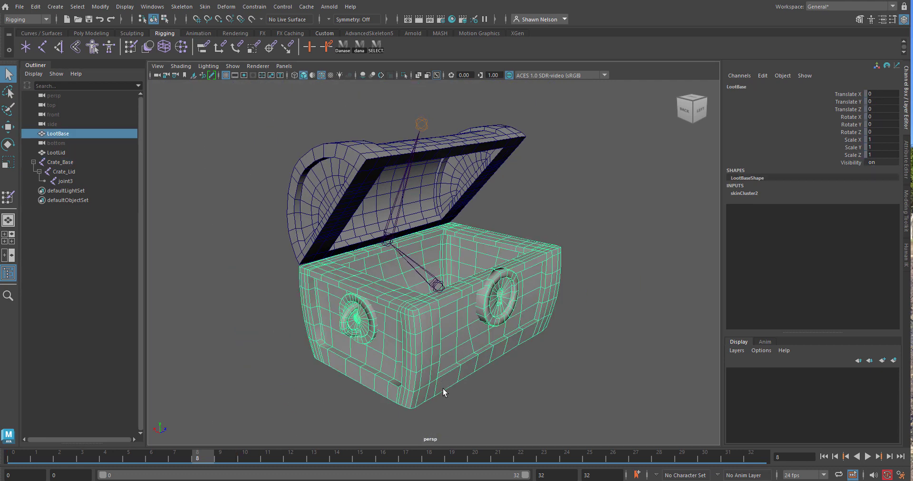
{"action": "key", "text": "w"}
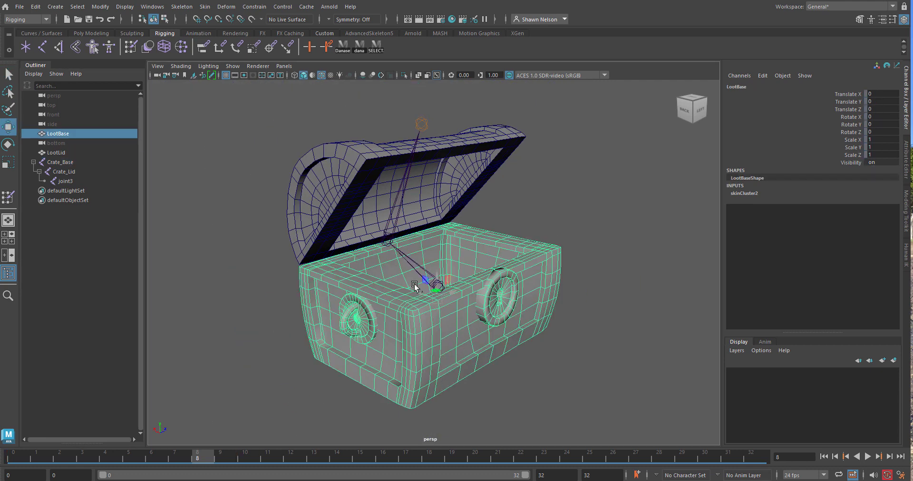
{"action": "left_click", "coordinate": [345, 215]}
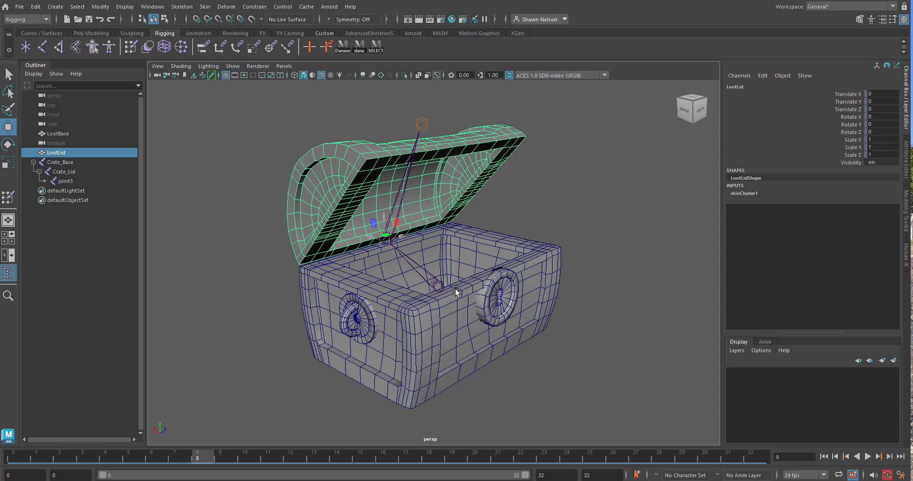
Shift the Crate_Base joint horizontally at frame 8 to Translate X about -8.06, nudge it at frame 9, and play the animation.
{"action": "left_click", "coordinate": [436, 288]}
{"action": "left_click_drag", "start_coordinate": [423, 282], "coordinate": [404, 285]}
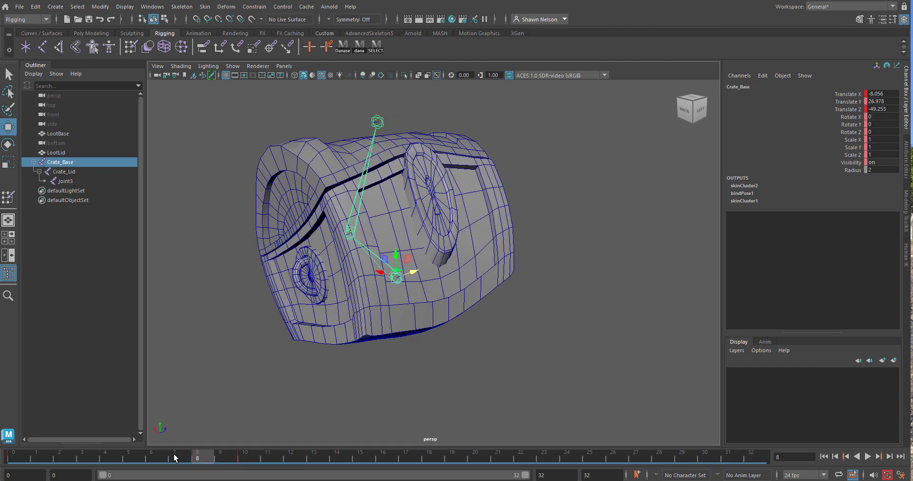
{"action": "left_click_drag", "start_coordinate": [178, 455], "coordinate": [226, 479]}
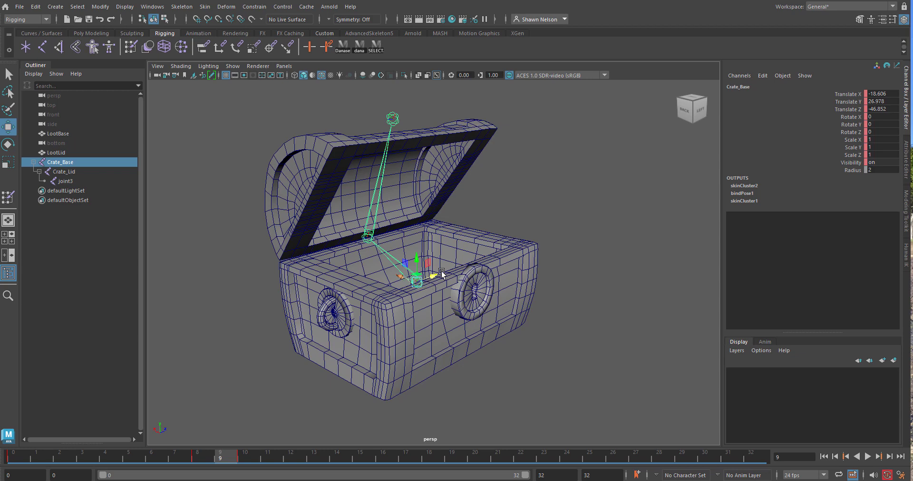
{"action": "left_click_drag", "start_coordinate": [436, 280], "coordinate": [431, 327]}
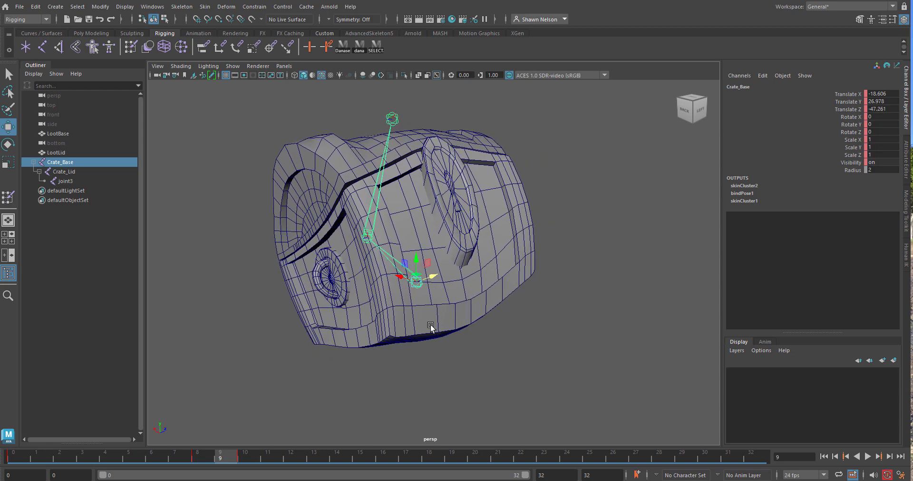
{"action": "left_click_drag", "start_coordinate": [230, 459], "coordinate": [17, 480]}
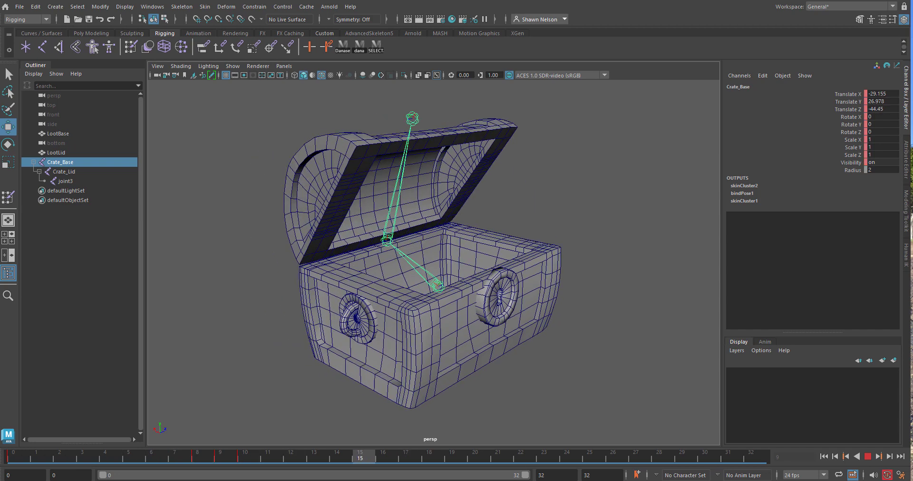
{"action": "key", "text": "alt+v"}
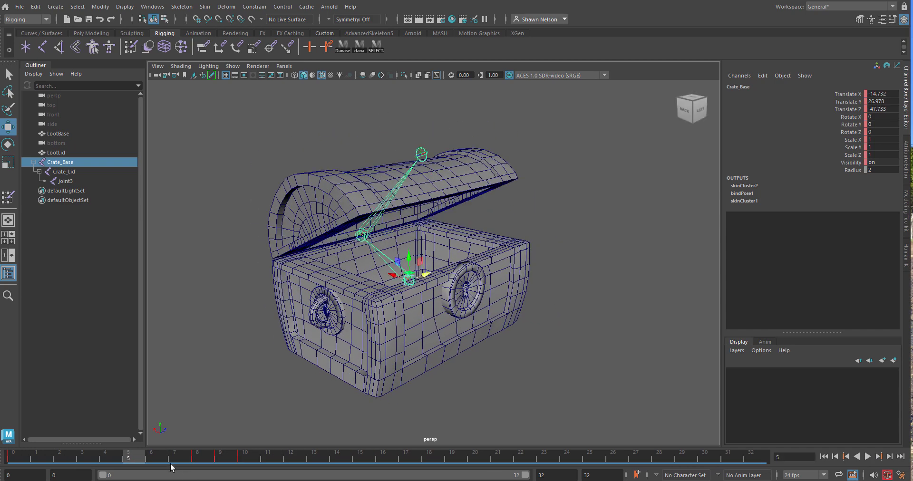
Delete Crate_Base's animation keys in the frame range 7 to 10 and play the animation.
{"action": "left_click_drag", "start_coordinate": [171, 463], "coordinate": [261, 460], "text": "shift"}
{"action": "right_click", "coordinate": [244, 458]}
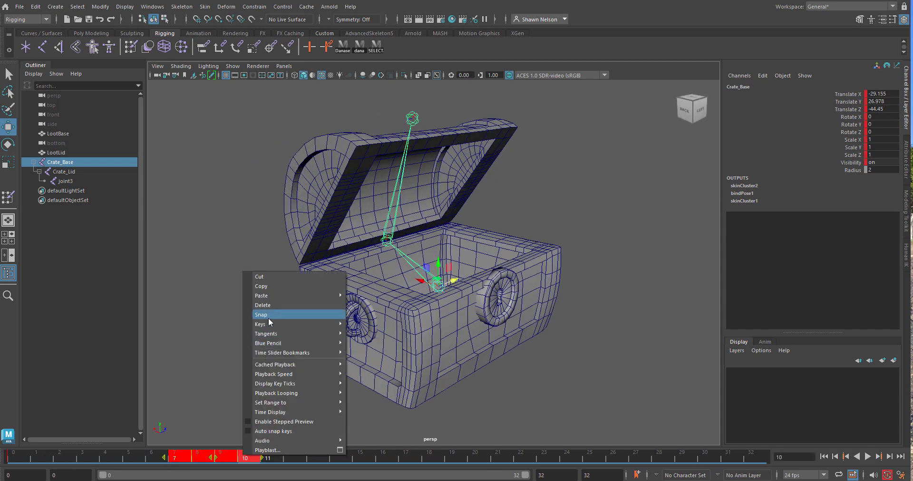
{"action": "left_click", "coordinate": [265, 305]}
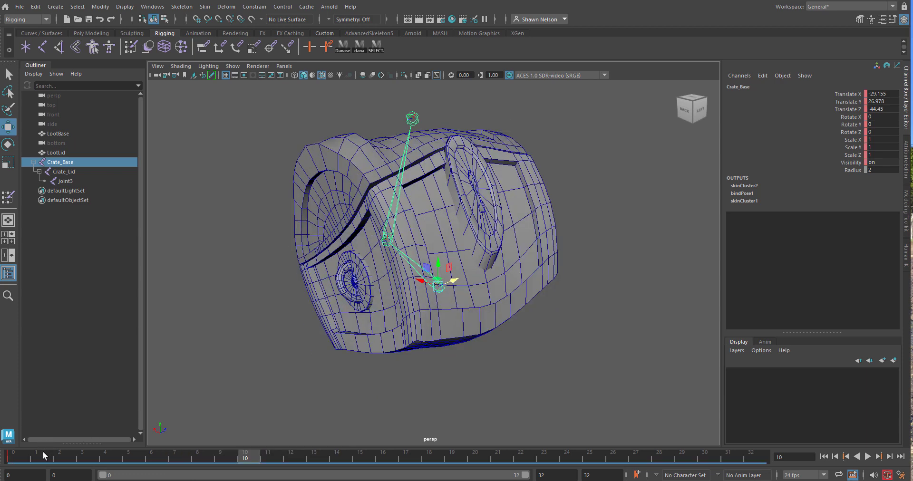
{"action": "key", "text": "alt+v"}
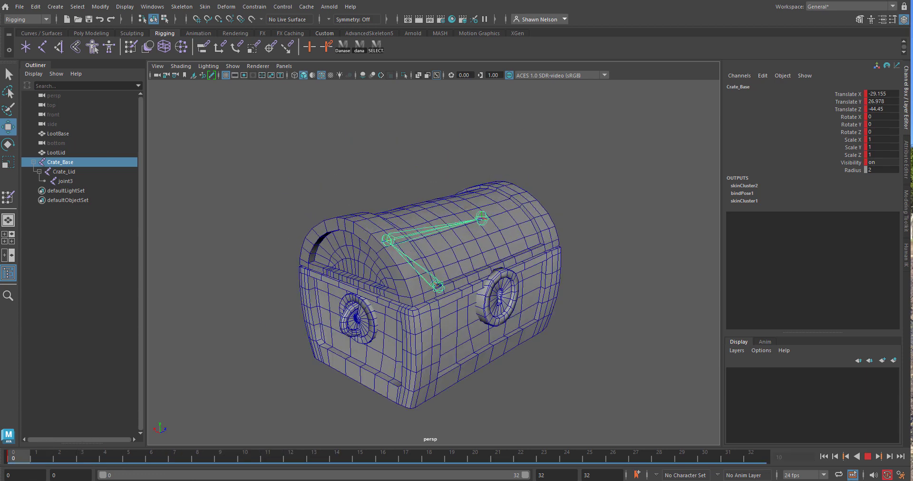
{"action": "key", "text": "alt+v"}
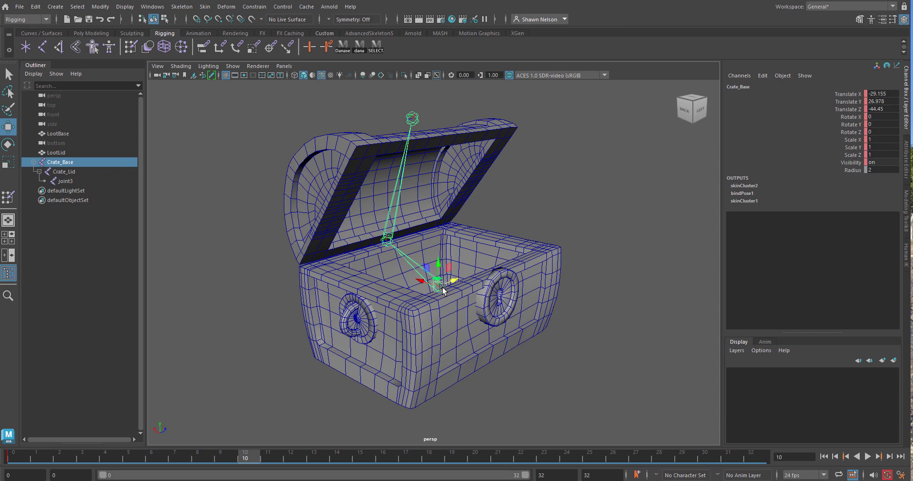
Move the Crate_Base joint along X at frame 10 to Translate X about -61.62 and scrub around that frame.
{"action": "left_click_drag", "start_coordinate": [424, 279], "coordinate": [315, 447]}
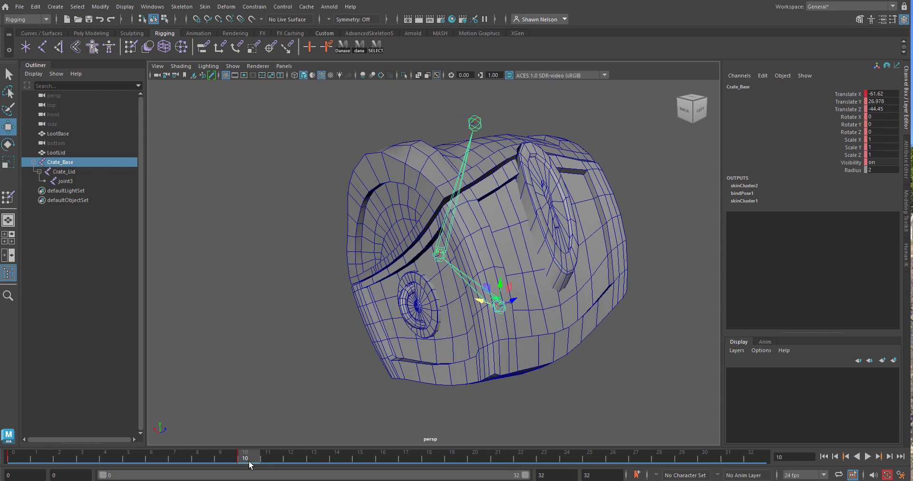
{"action": "mouse_move", "coordinate": [254, 458]}
{"action": "left_mouse_down"}
{"action": "mouse_move", "coordinate": [263, 463]}
{"action": "mouse_move", "coordinate": [255, 455]}
{"action": "left_mouse_up"}
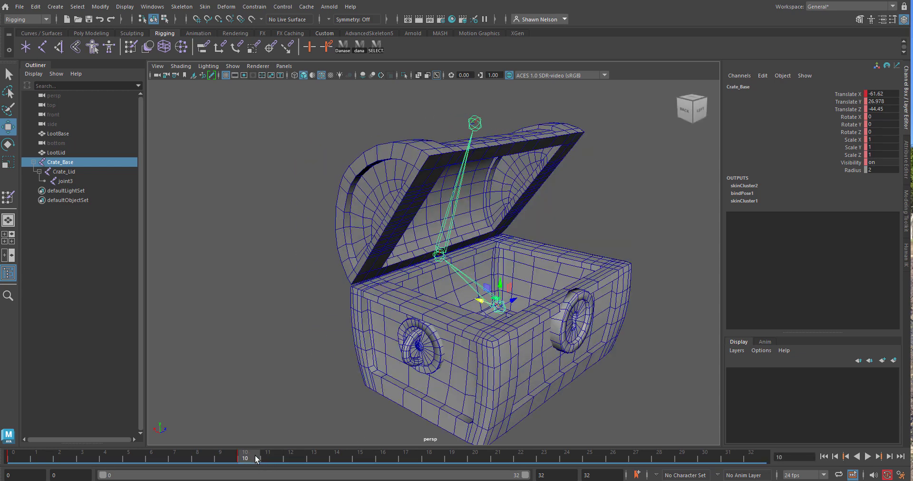
{"action": "scroll", "coordinate": [550, 297], "scroll_direction": "down", "scroll_amount": 2}
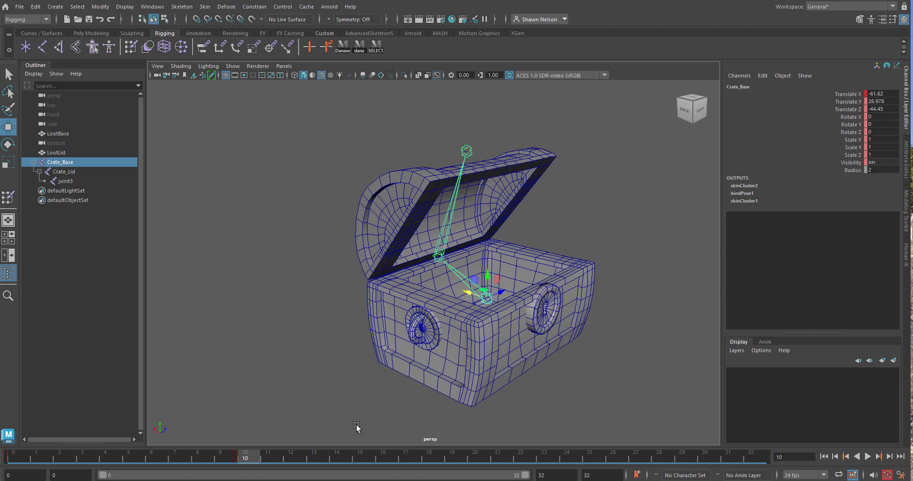
{"action": "left_click_drag", "start_coordinate": [257, 463], "coordinate": [220, 462]}
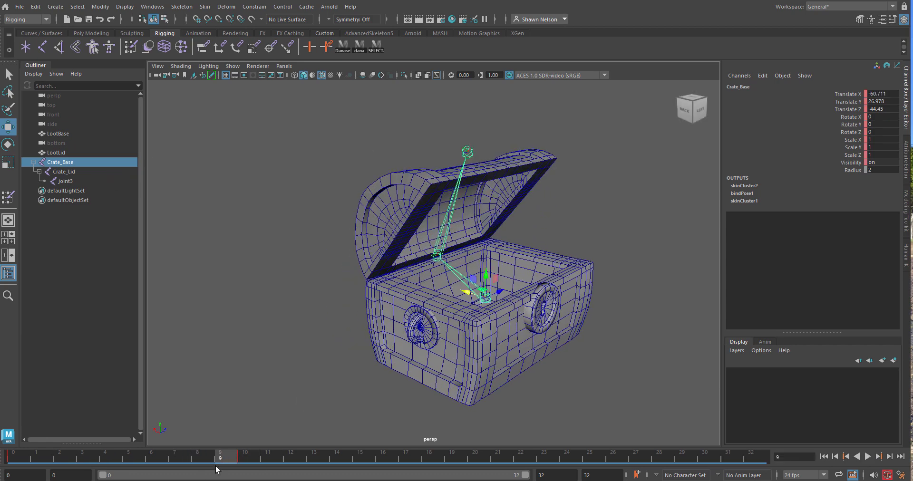
{"action": "left_click", "coordinate": [243, 462]}
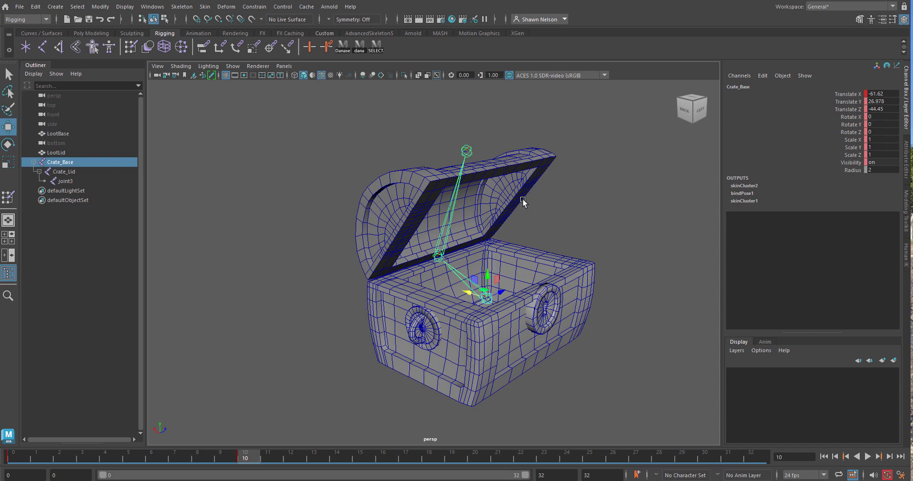
Try lifting the Crate_Lid joint off the base at frame 10 to Translate Y about 43.2, play the animation, and undo the move.
{"action": "left_click", "coordinate": [601, 223]}
{"action": "left_click", "coordinate": [438, 236]}
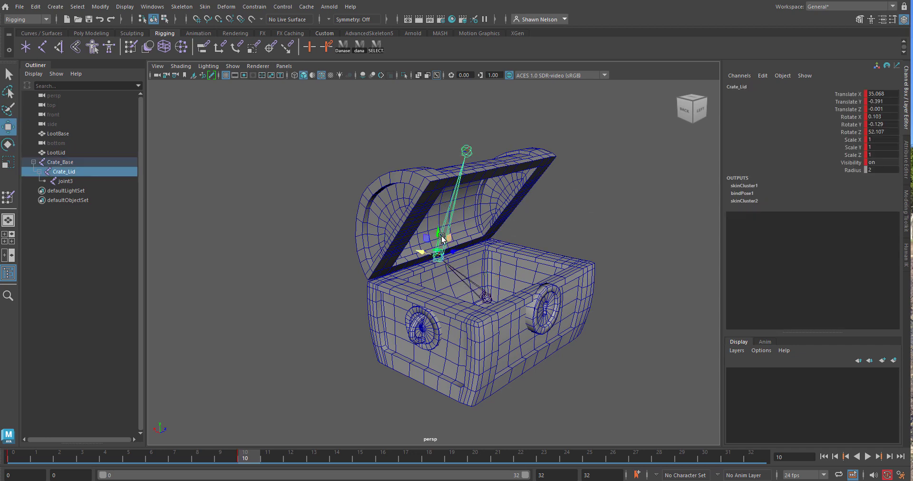
{"action": "left_click_drag", "start_coordinate": [438, 236], "coordinate": [364, 369]}
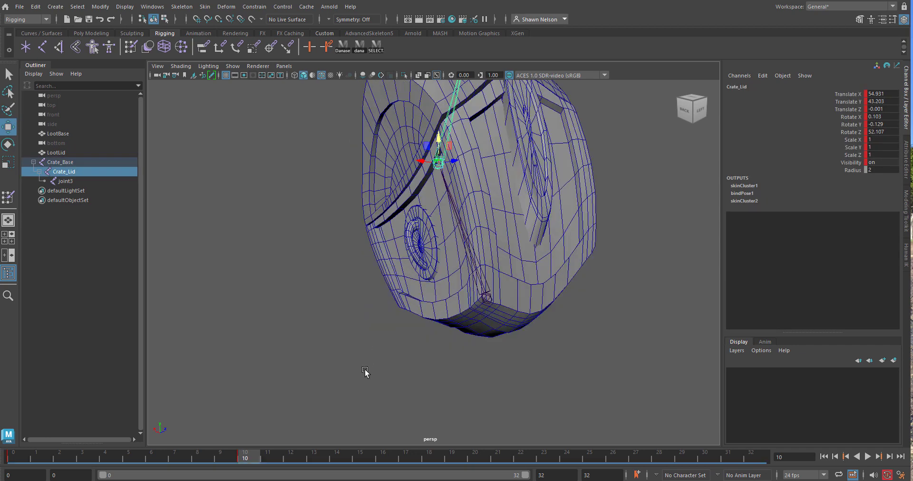
{"action": "mouse_move", "coordinate": [263, 456]}
{"action": "left_mouse_down"}
{"action": "mouse_move", "coordinate": [274, 455]}
{"action": "mouse_move", "coordinate": [249, 450]}
{"action": "left_mouse_up"}
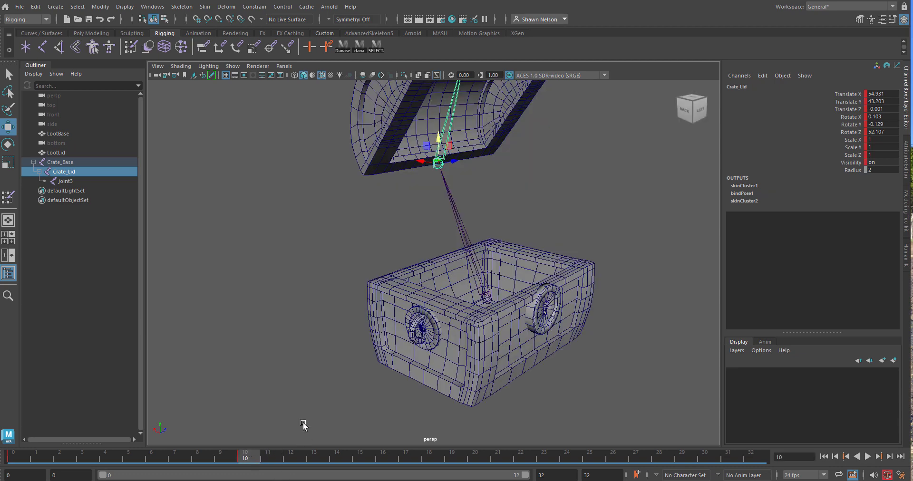
{"action": "scroll", "coordinate": [298, 419], "scroll_direction": "down", "scroll_amount": 5}
{"action": "key", "text": "alt+v"}
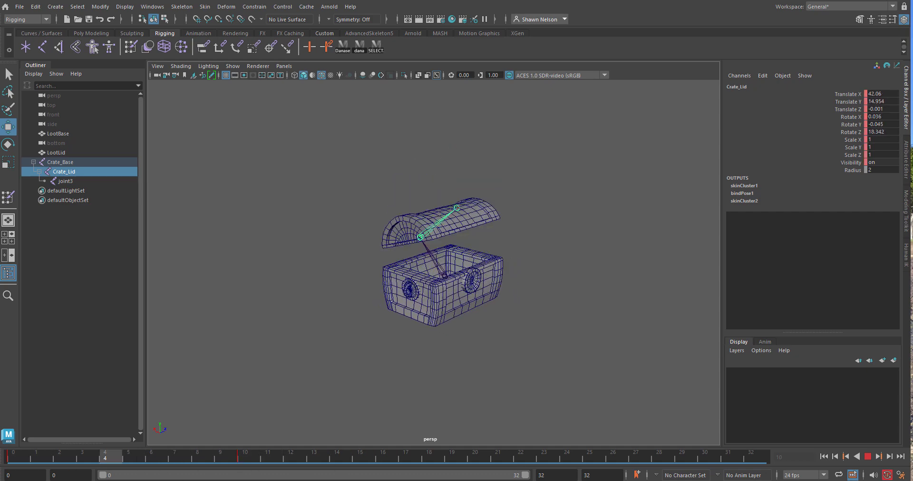
{"action": "key", "text": "alt+v"}
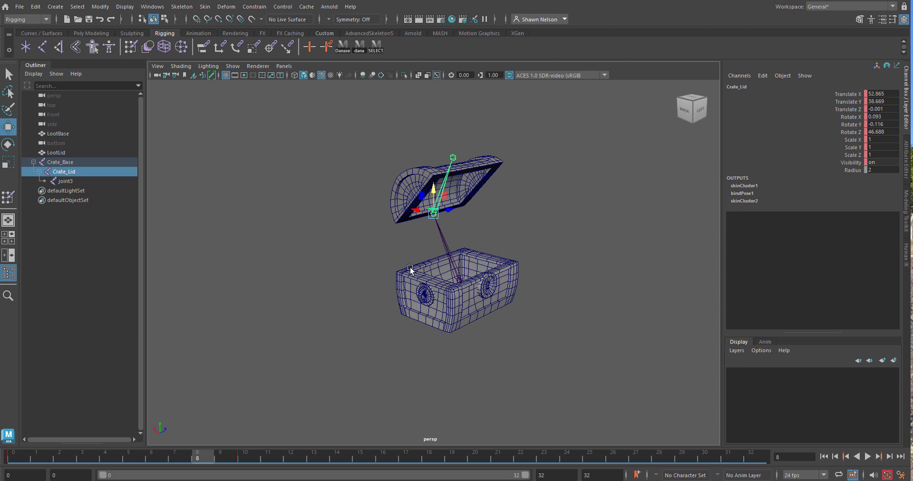
{"action": "key", "text": "alt+v"}
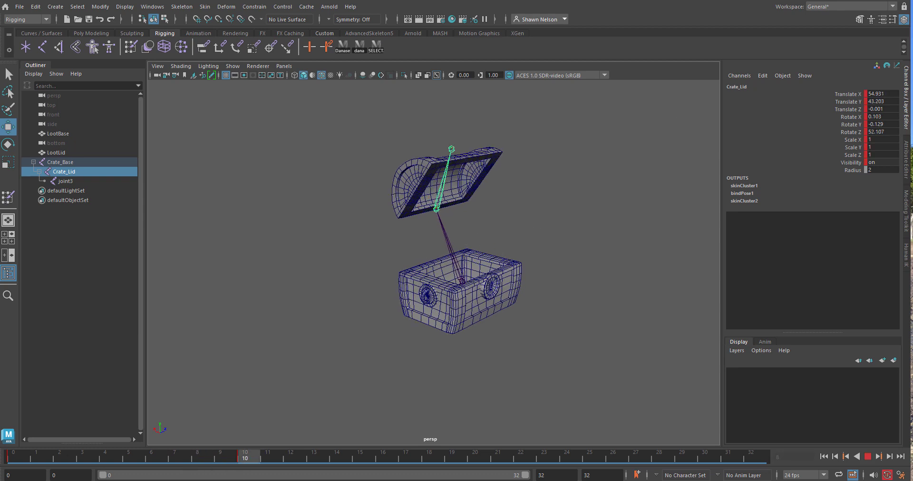
{"action": "key", "text": "alt+v"}
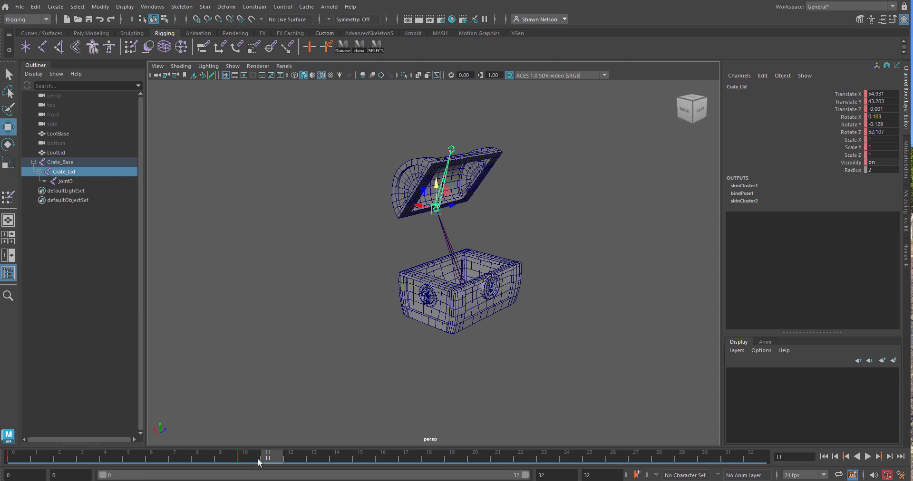
{"action": "left_click_drag", "start_coordinate": [267, 461], "coordinate": [249, 456]}
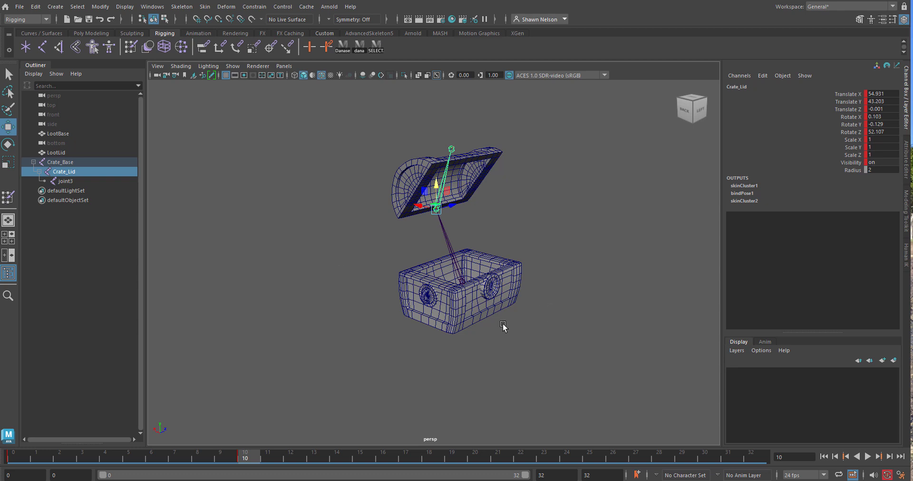
{"action": "key", "text": "ctrl+z"}
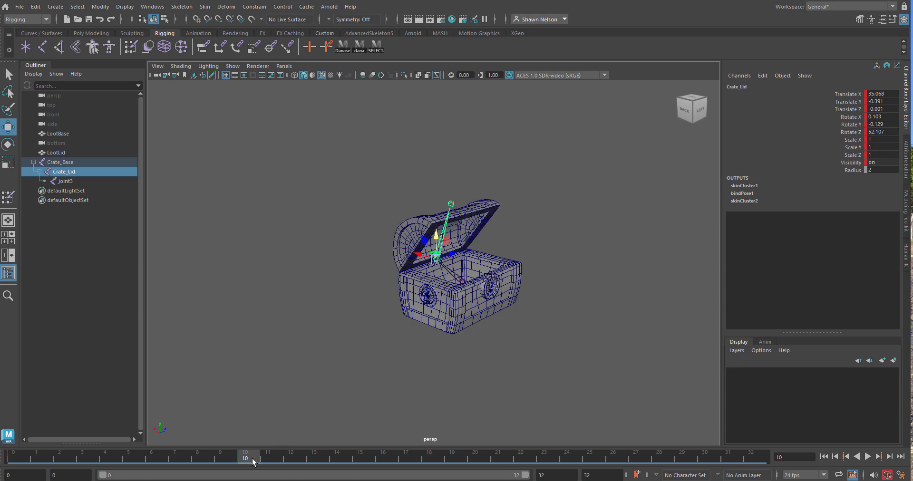
Play and scrub the animation up to frame 13 to check how the chest slides while the lid opens.
{"action": "key", "text": "alt+v"}
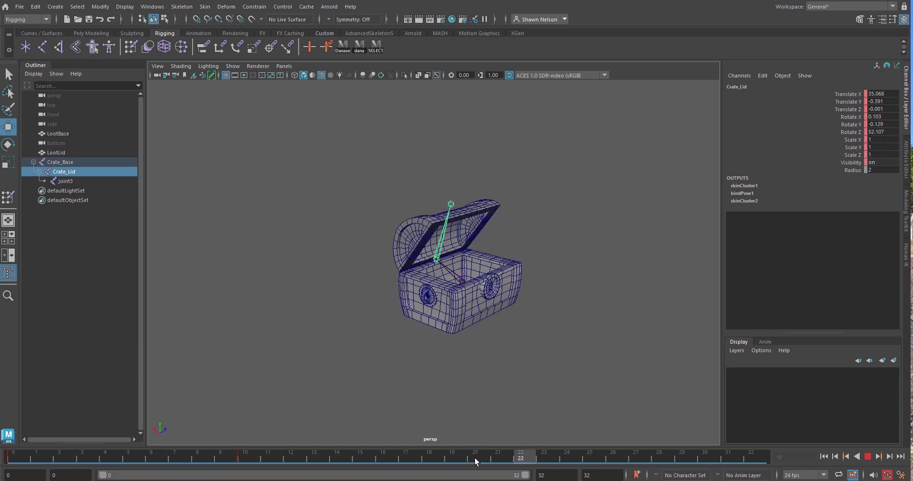
{"action": "left_click_drag", "start_coordinate": [131, 463], "coordinate": [197, 460]}
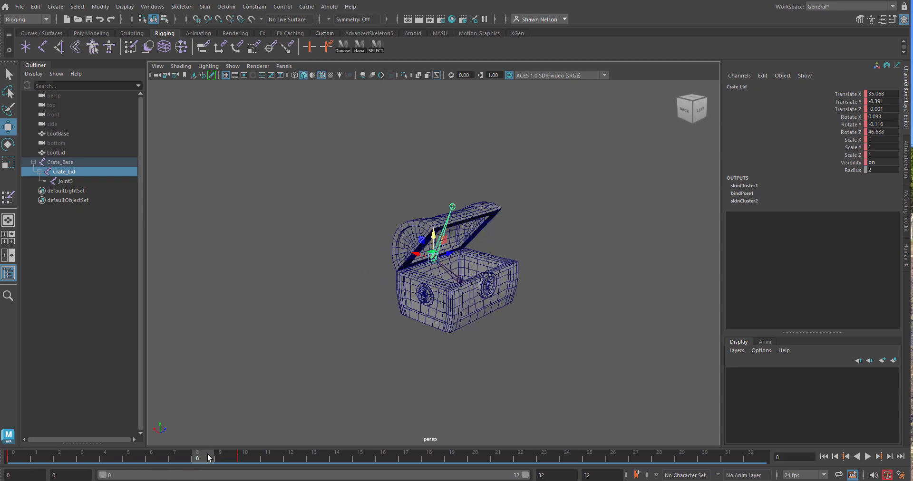
{"action": "left_click_drag", "start_coordinate": [207, 457], "coordinate": [84, 478]}
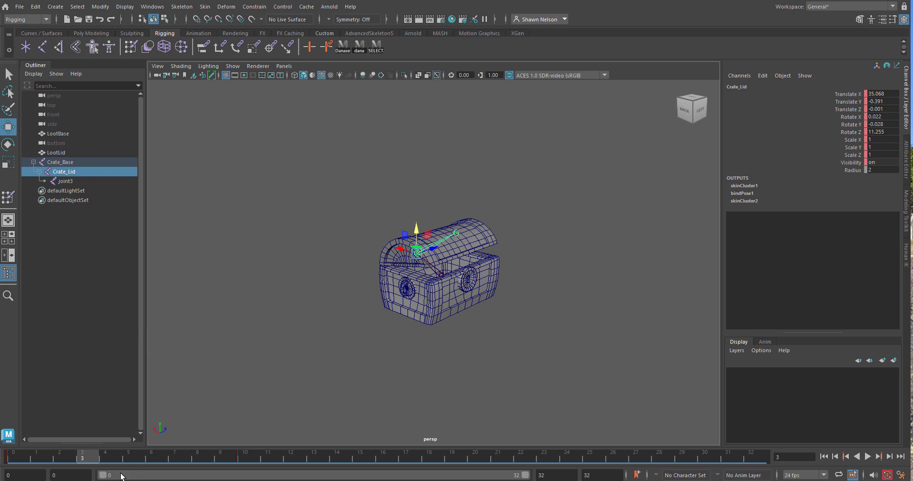
{"action": "left_click_drag", "start_coordinate": [81, 460], "coordinate": [314, 458]}
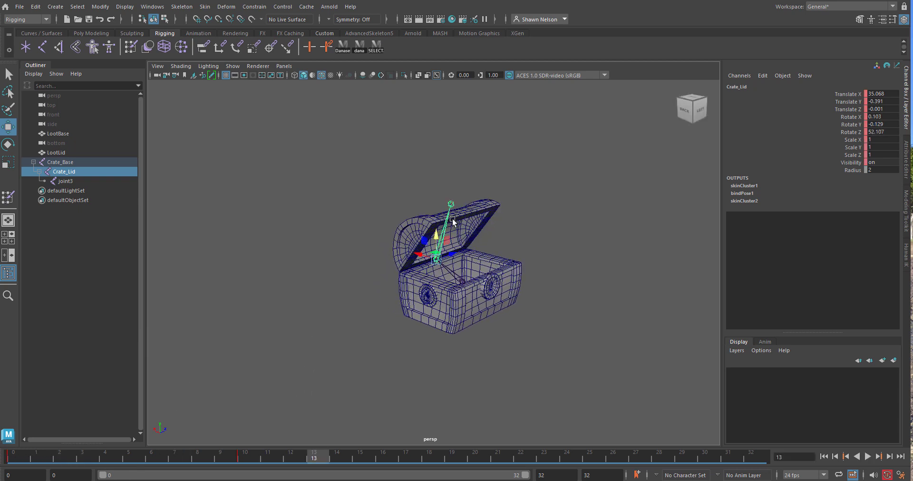
Select the lid mesh, the Crate_Base joint and the Crate_Lid joint in turn to review which joint drives each chest part.
{"action": "left_click", "coordinate": [470, 216]}
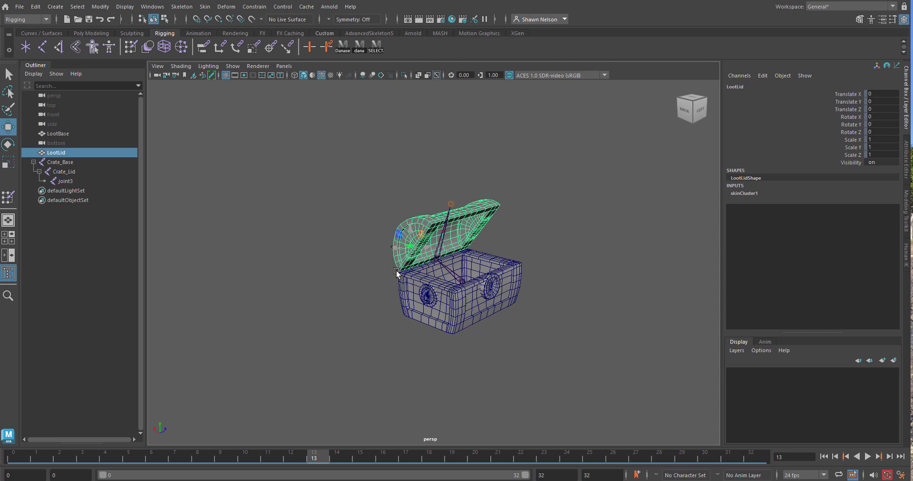
{"action": "left_click", "coordinate": [454, 276]}
{"action": "left_click", "coordinate": [453, 305]}
{"action": "left_click", "coordinate": [451, 272]}
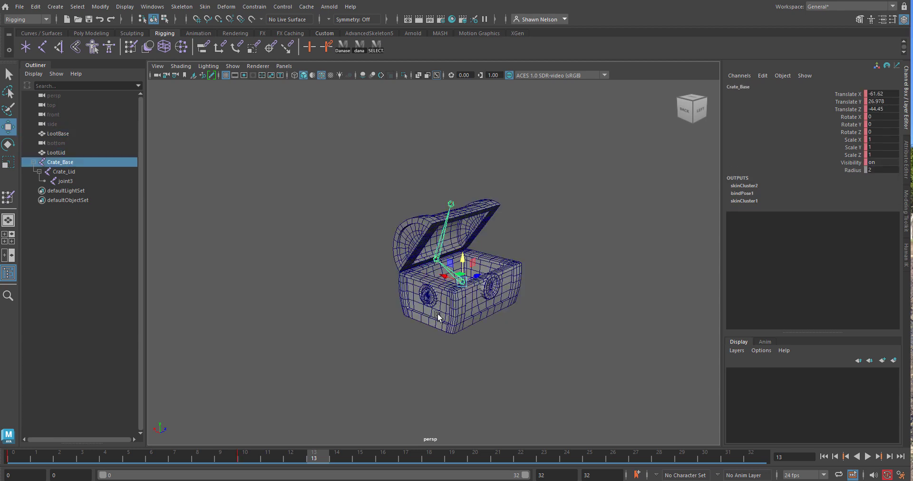
{"action": "left_click", "coordinate": [438, 235]}
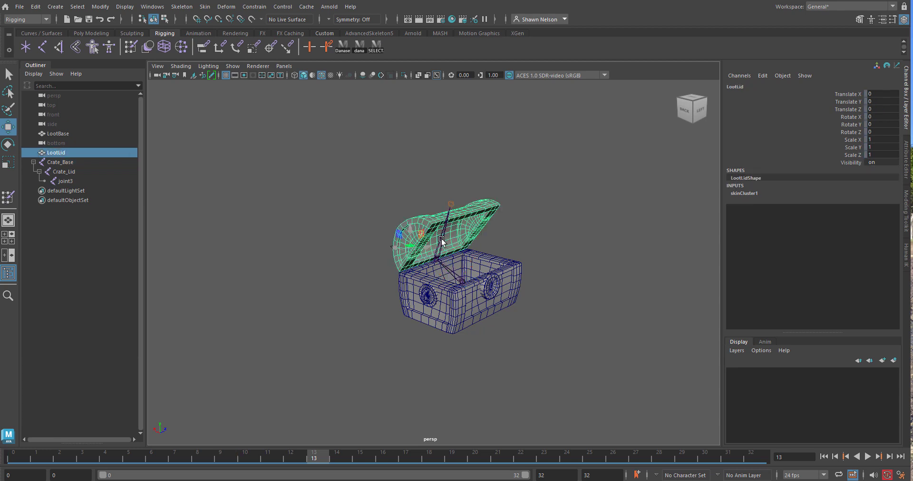
{"action": "left_click", "coordinate": [442, 242]}
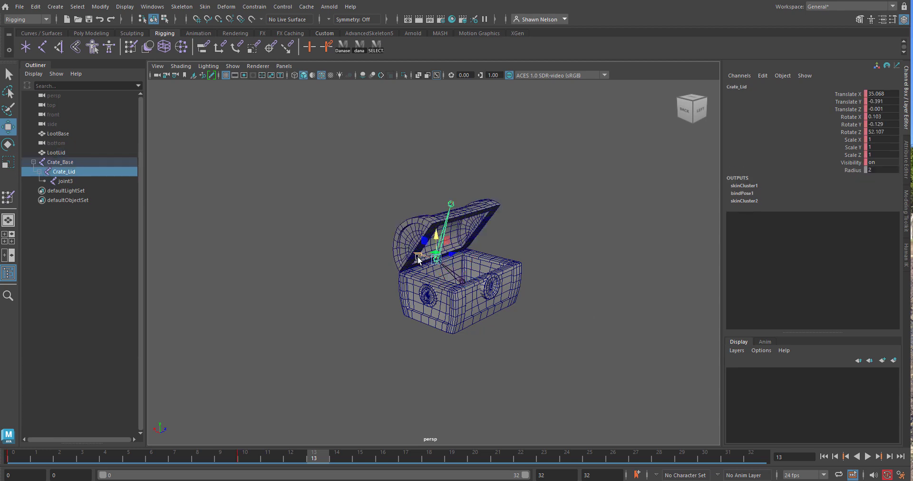